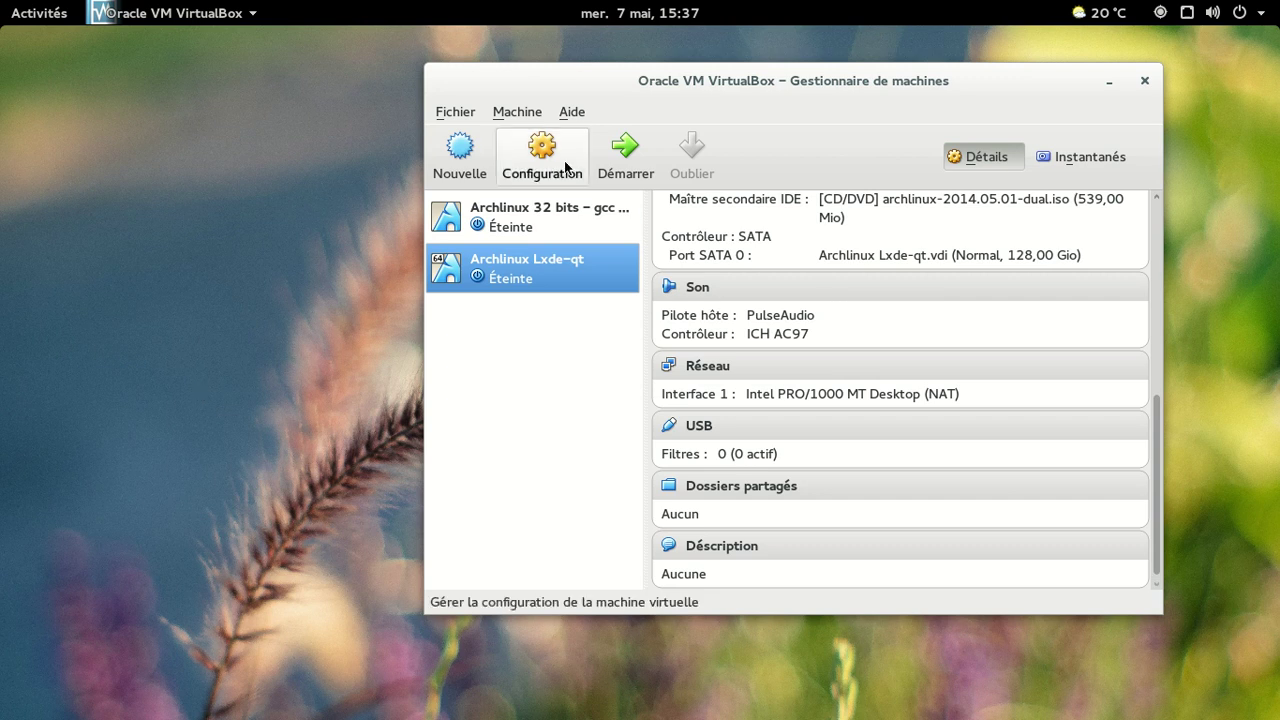
# Start the Archlinux Lxde-qt virtual machine in full screen and boot the Arch Linux entry.
pyautogui.click(617, 163)
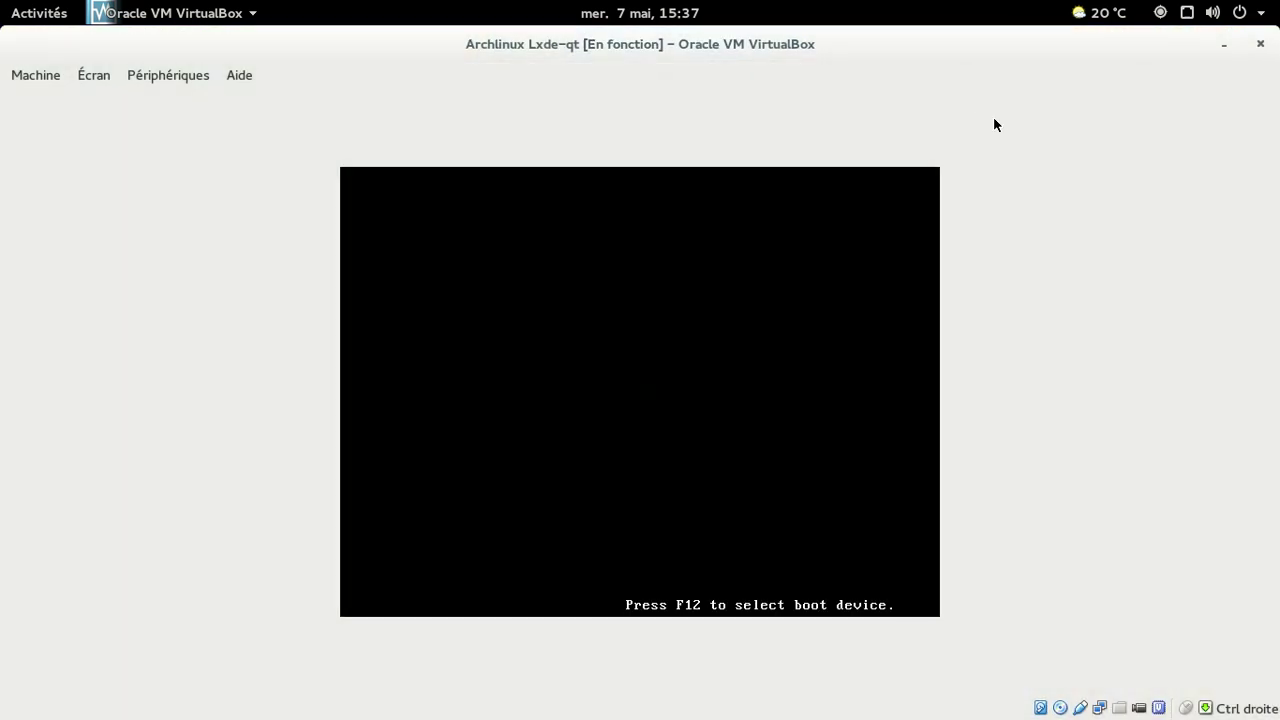
pyautogui.hotkey('ctrl', 'f')
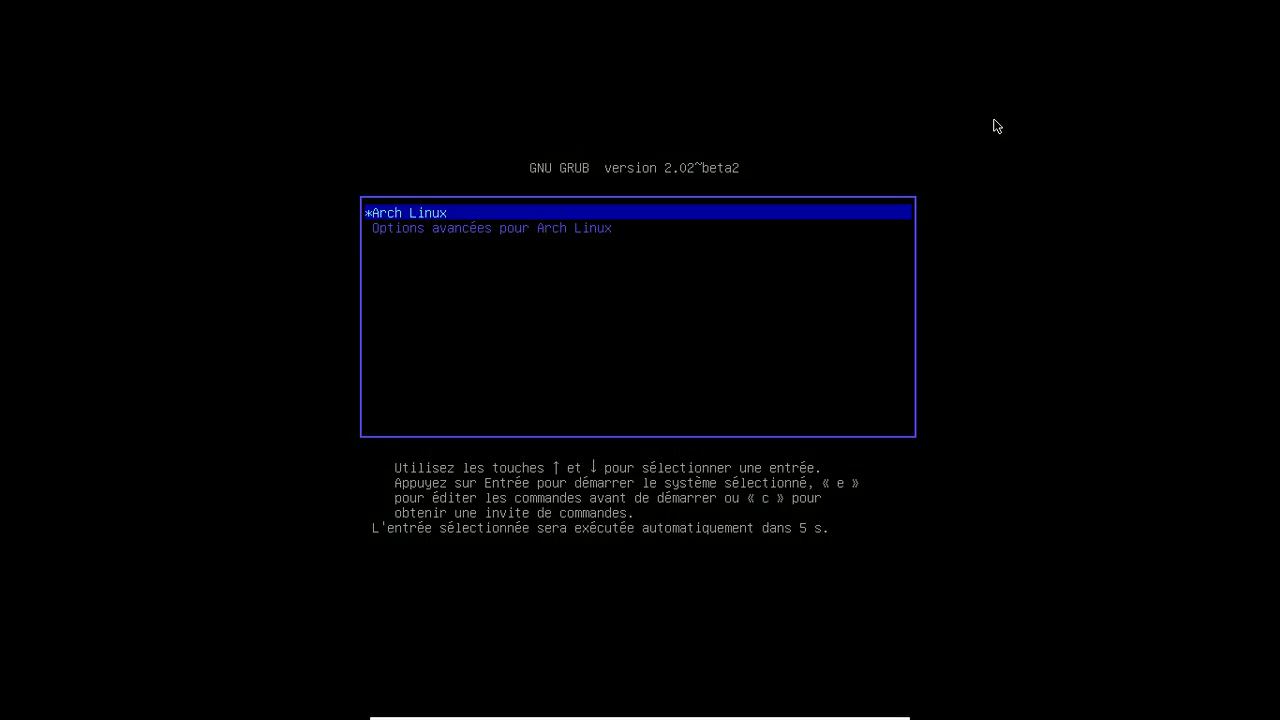
pyautogui.press('Return')
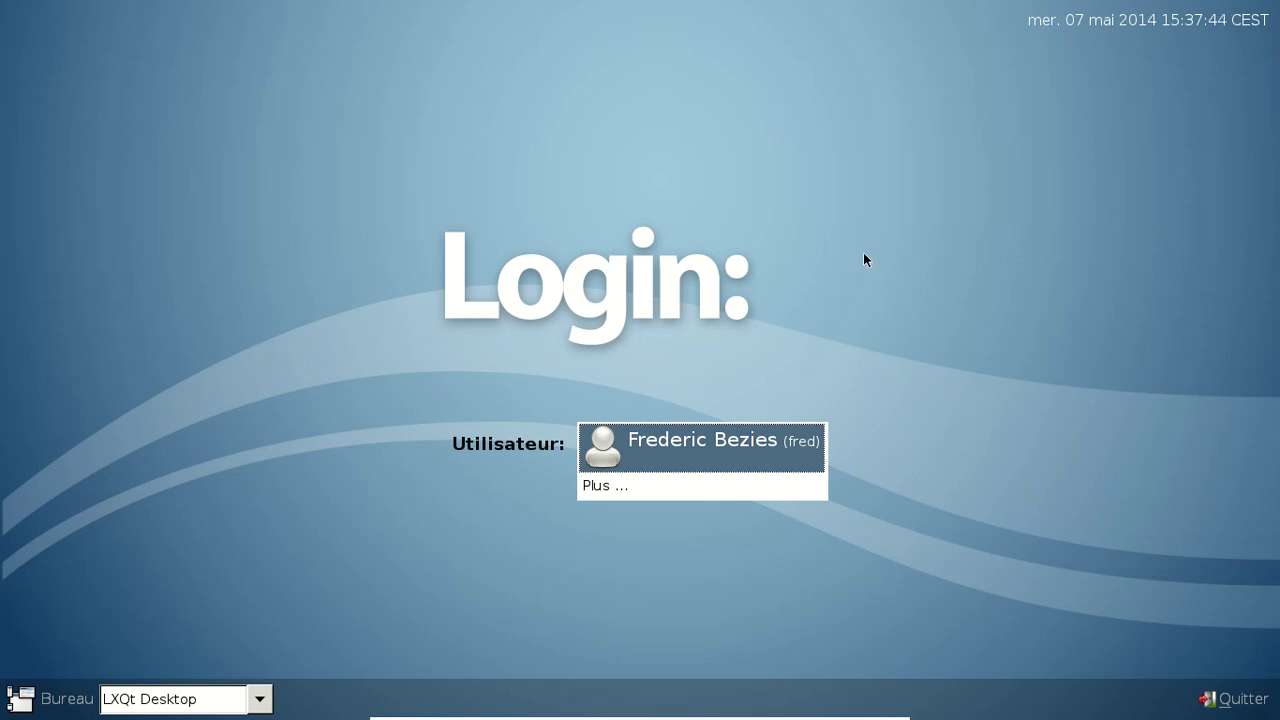
# Log in to the LXQt Desktop session with the listed user account by entering its password.
pyautogui.click(697, 463)
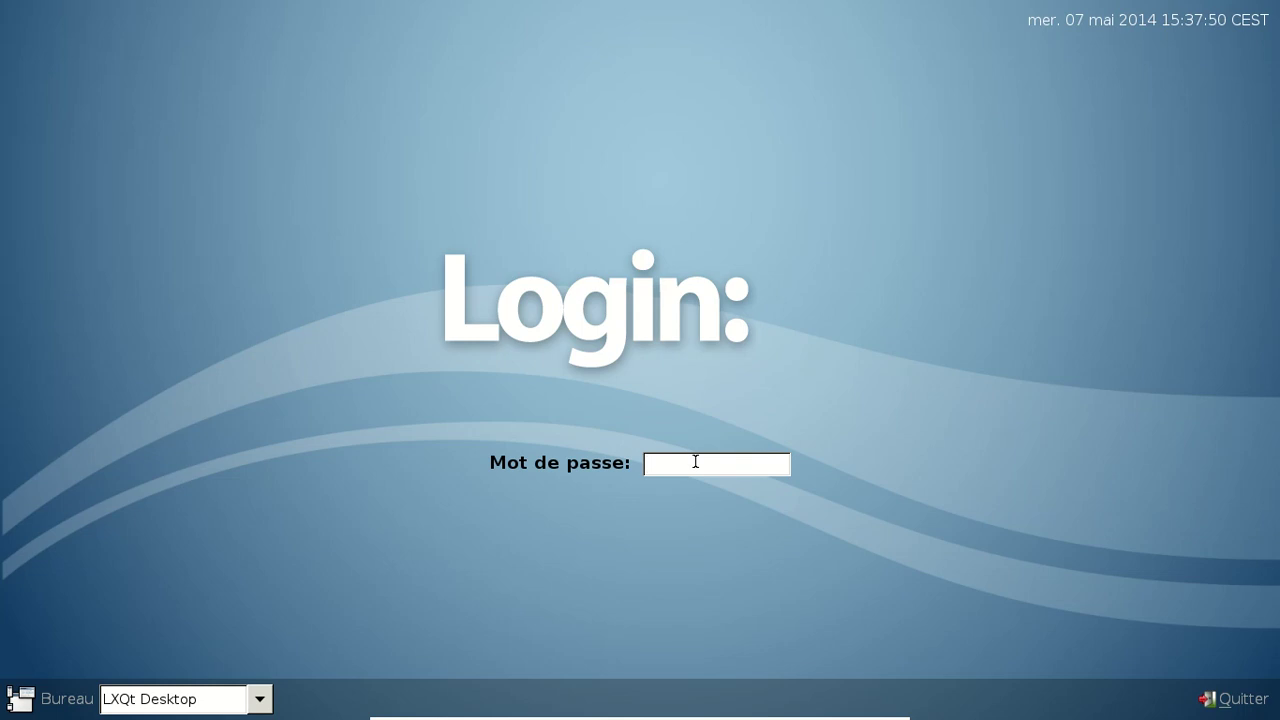
pyautogui.write('***')
pyautogui.press('Return')
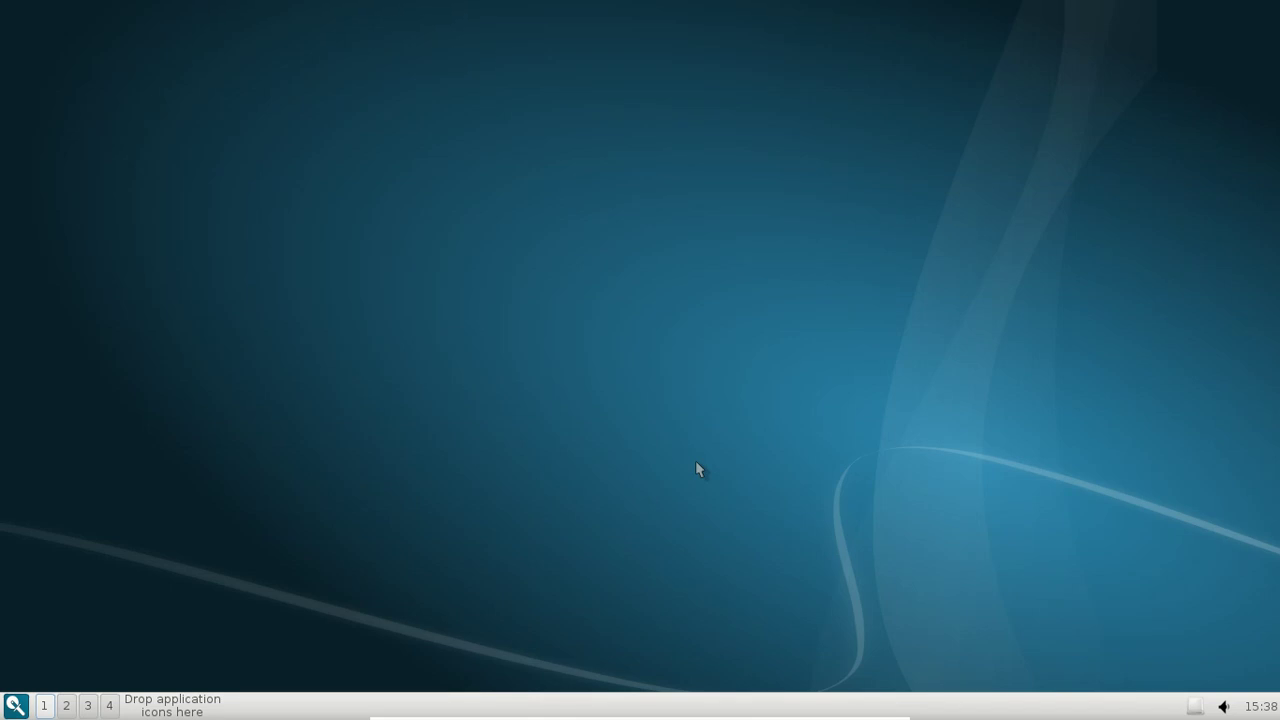
# View the About LXQt information and the panel clock's calendar, closing both when done.
pyautogui.click(15, 706)
pyautogui.moveTo(107, 460)
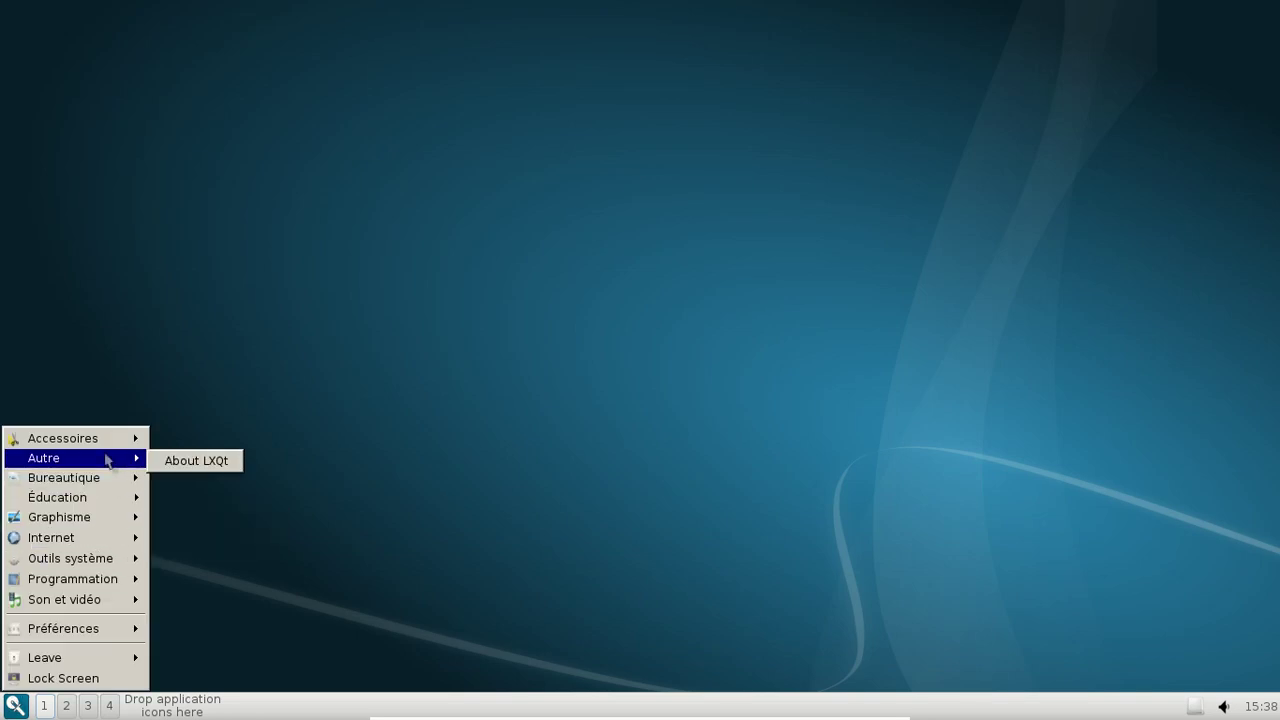
pyautogui.click(181, 468)
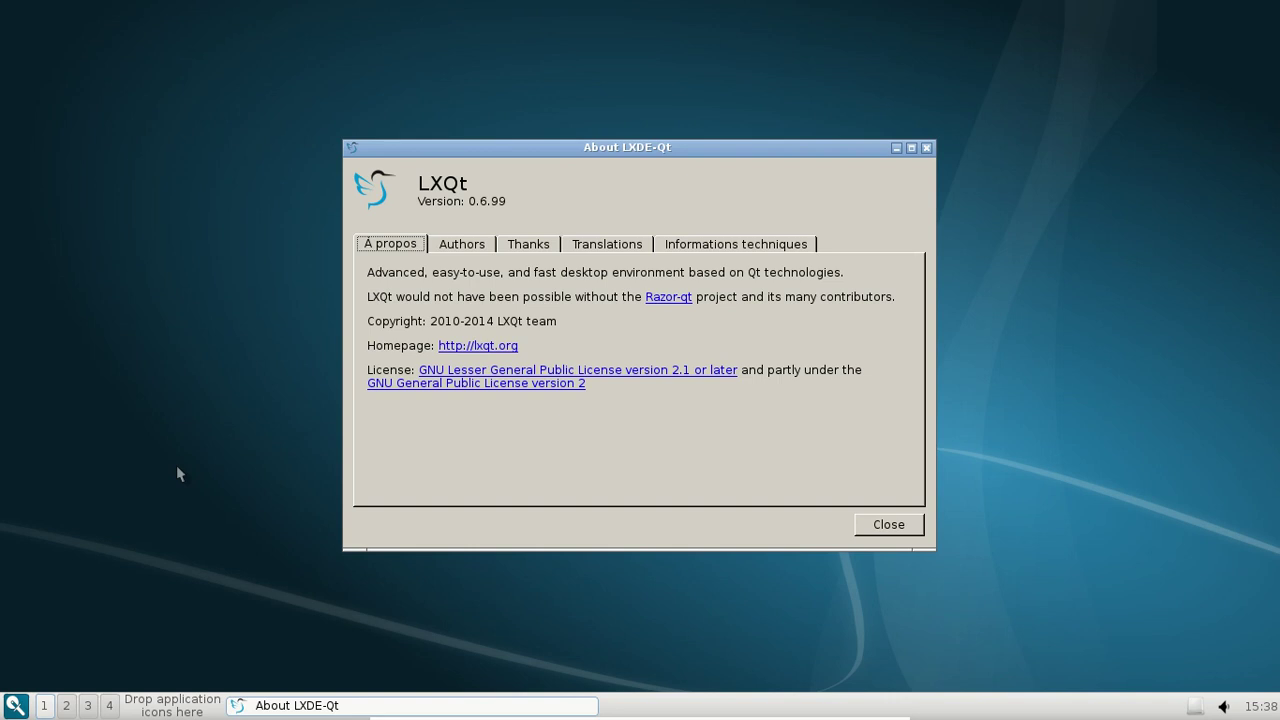
pyautogui.click(1260, 706)
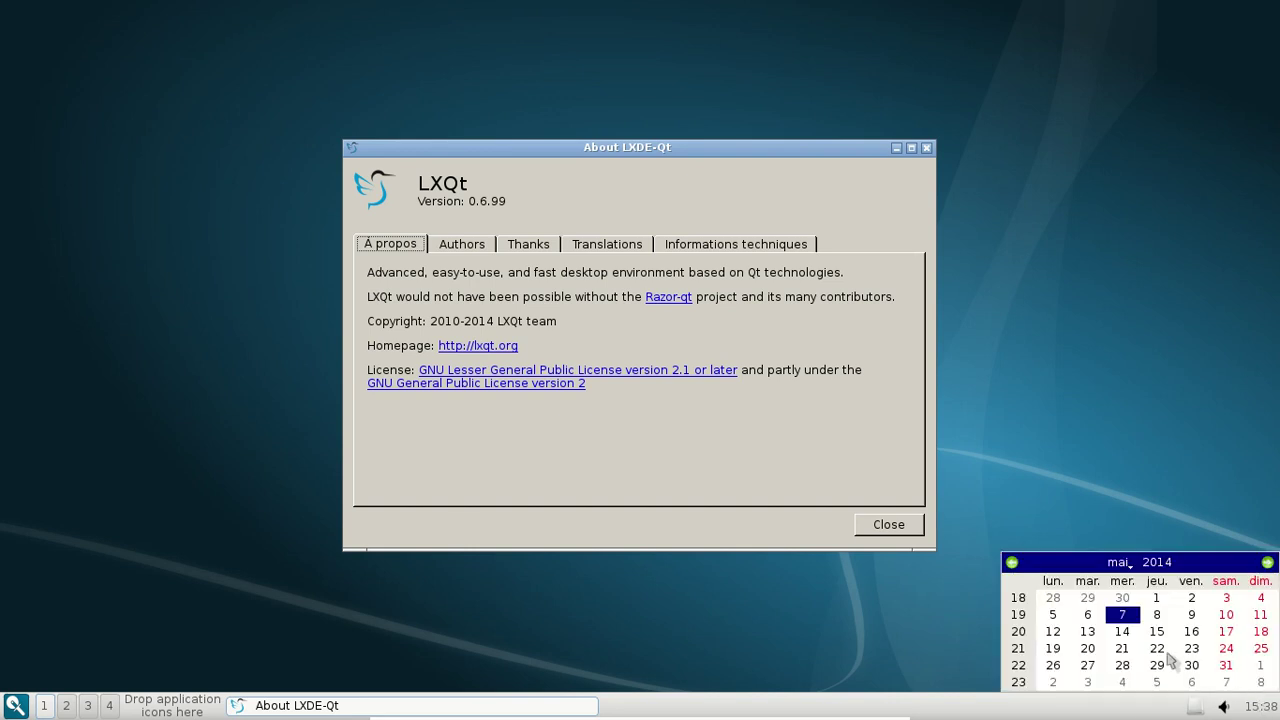
pyautogui.click(1262, 710)
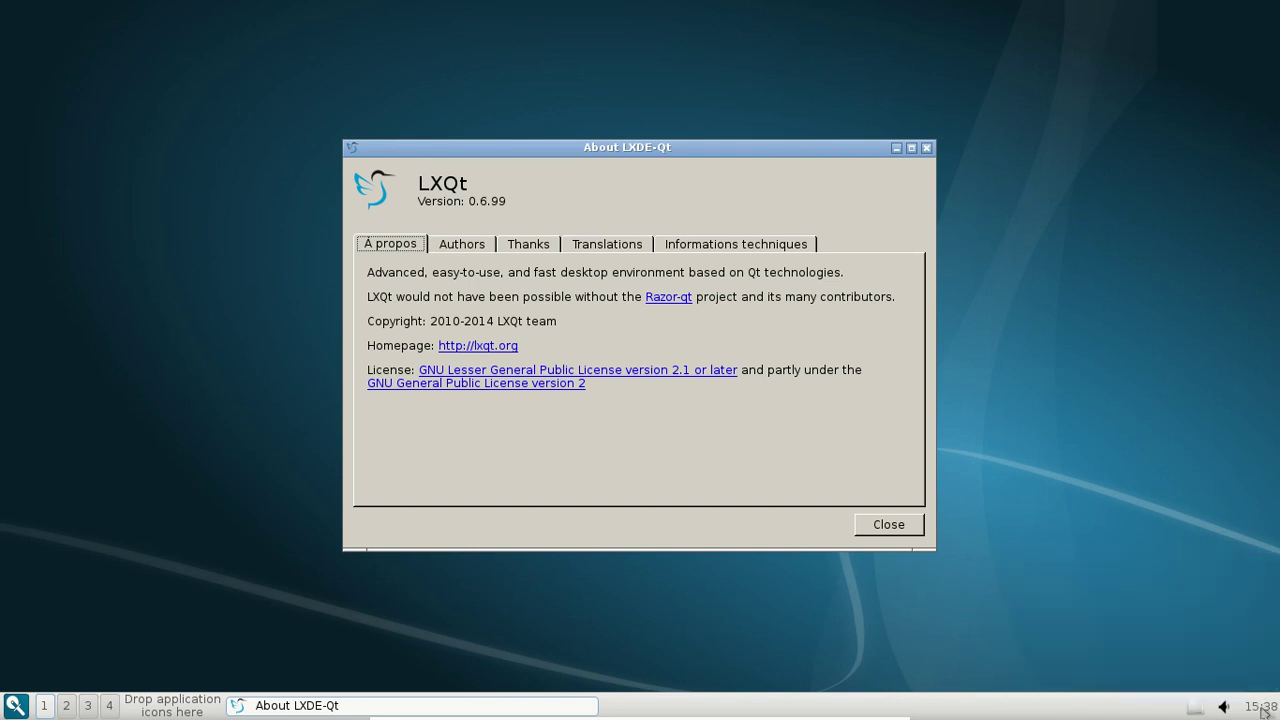
pyautogui.moveTo(1263, 710)
pyautogui.click(893, 520)
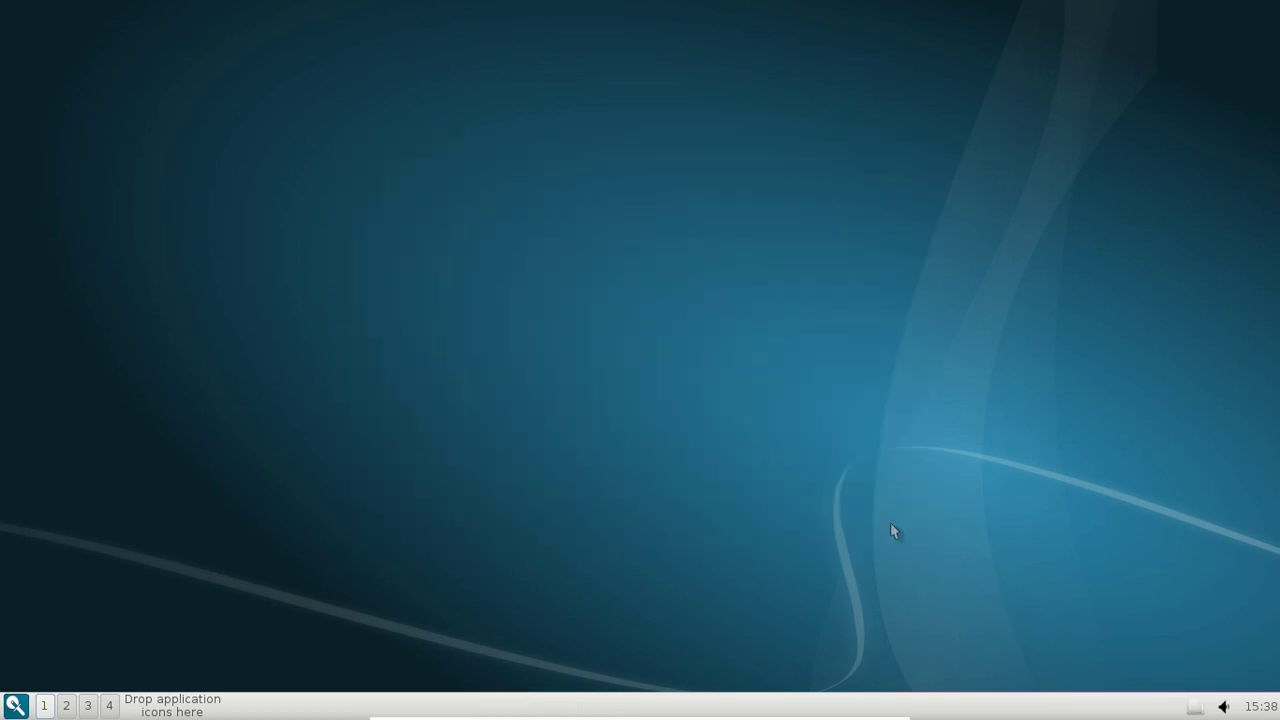
# Launch the PCManFM file manager and move its window away from the screen's corner.
pyautogui.click(16, 708)
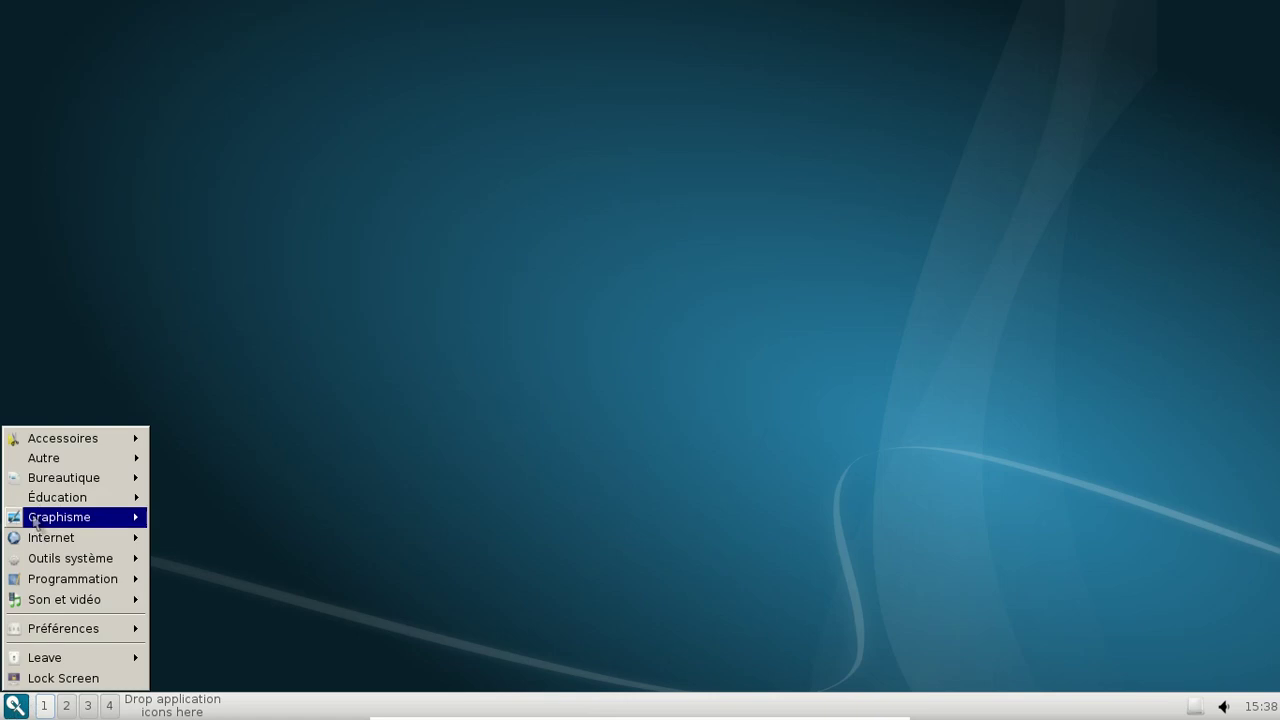
pyautogui.moveTo(31, 441)
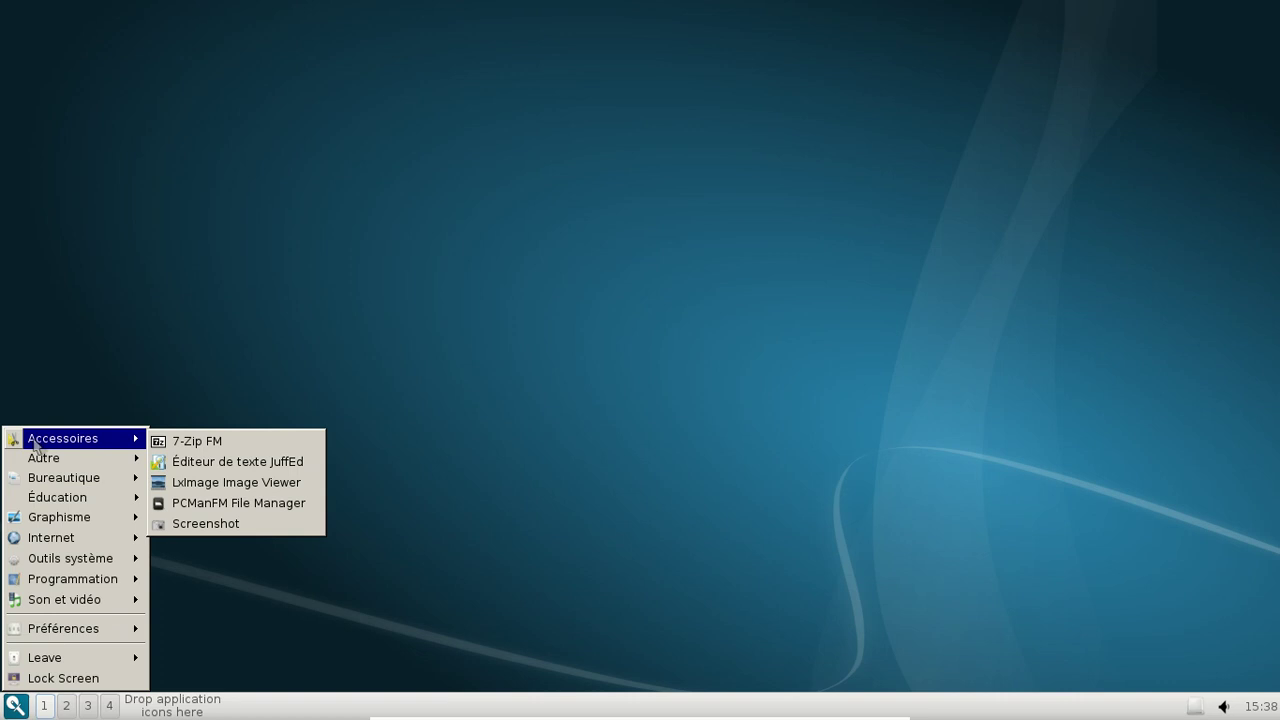
pyautogui.moveTo(70, 458)
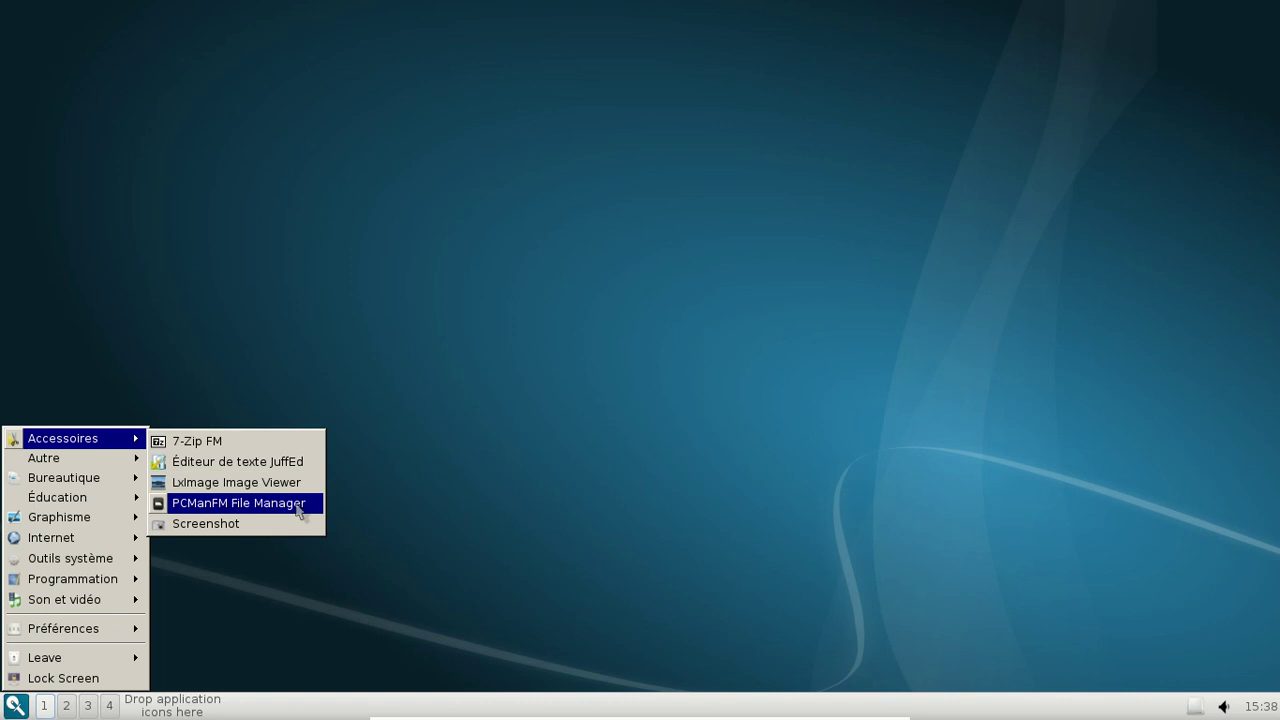
pyautogui.click(290, 503)
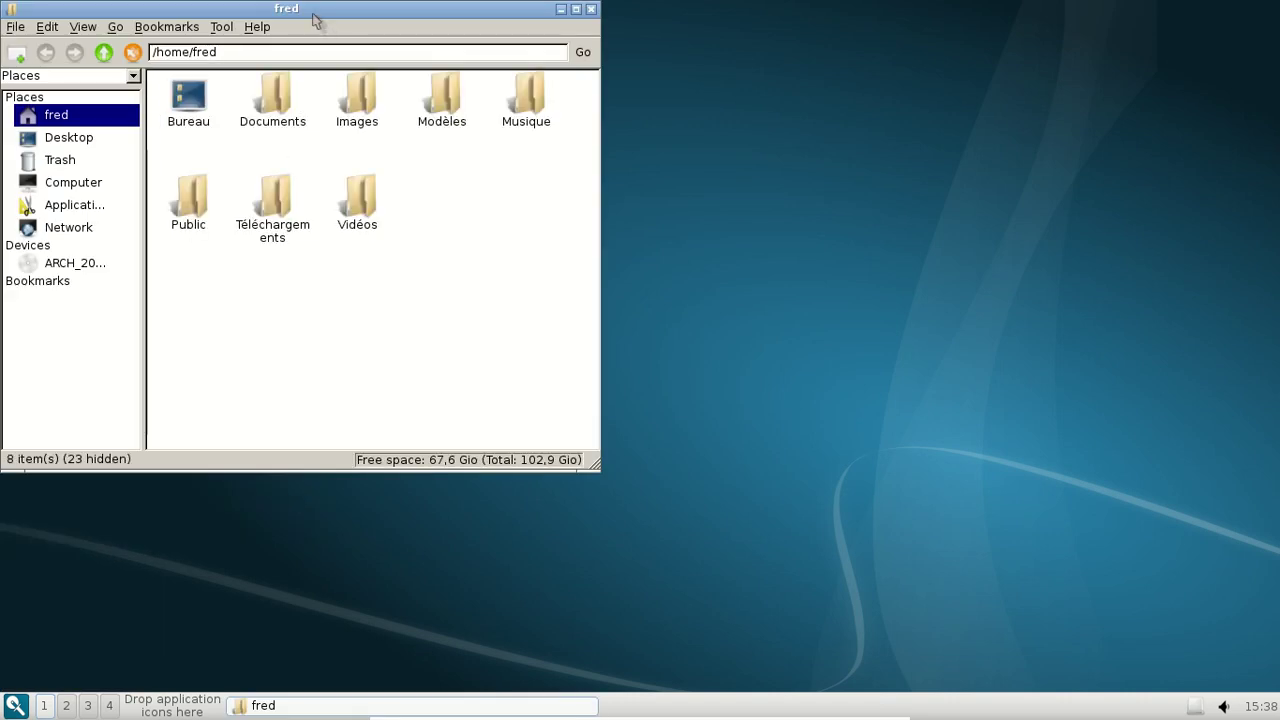
pyautogui.moveTo(312, 10); pyautogui.dragTo(544, 46)
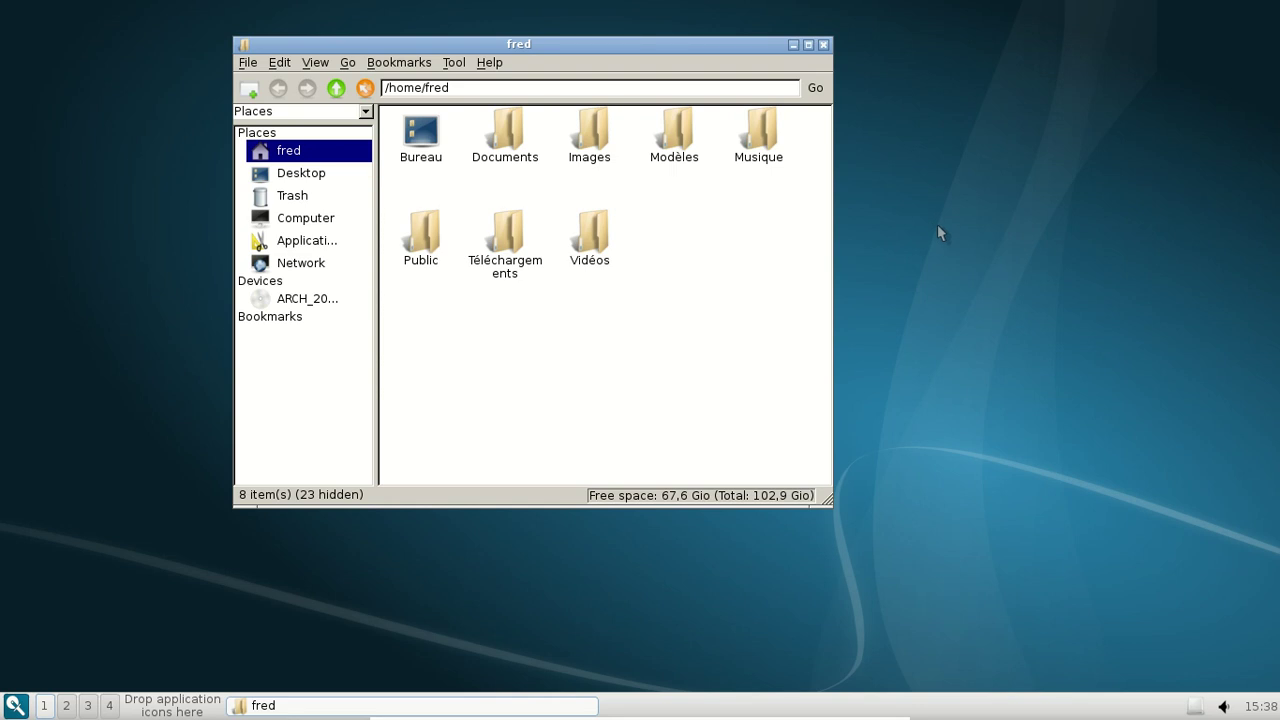
# View PCManFM's About information and the options available for the home folder's empty area, leaving the folder unchanged.
pyautogui.click(490, 62)
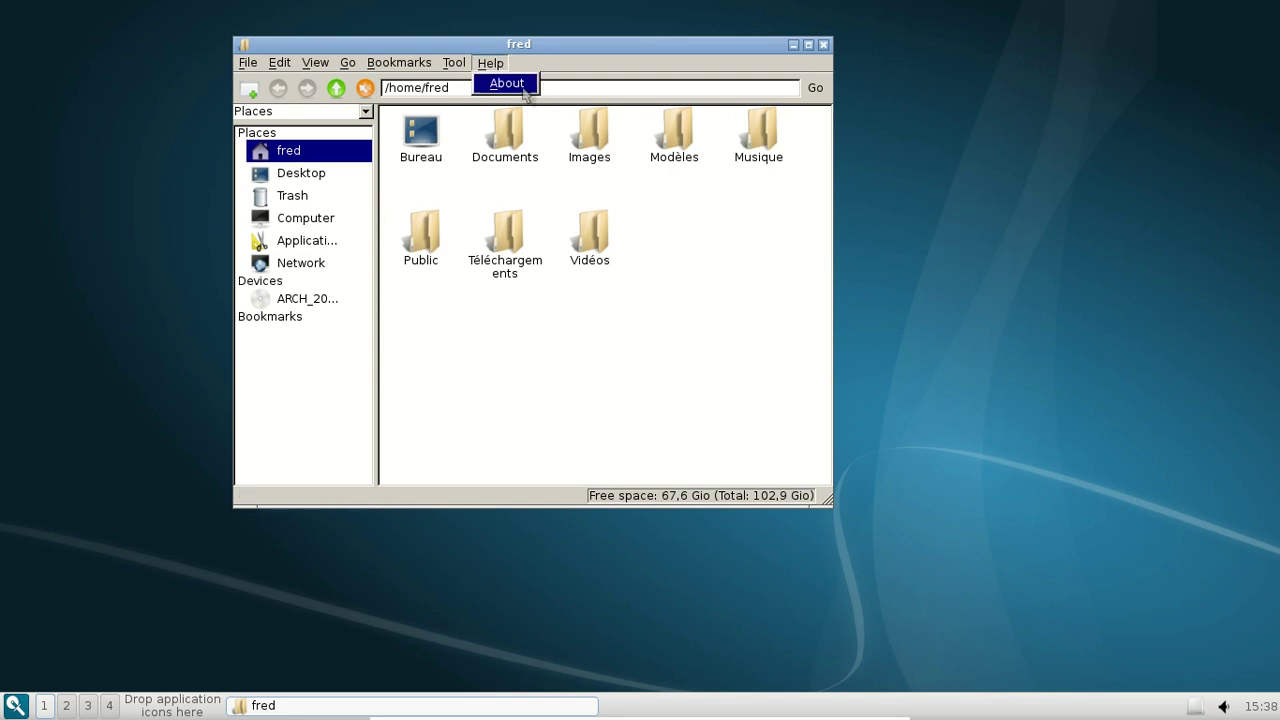
pyautogui.click(510, 84)
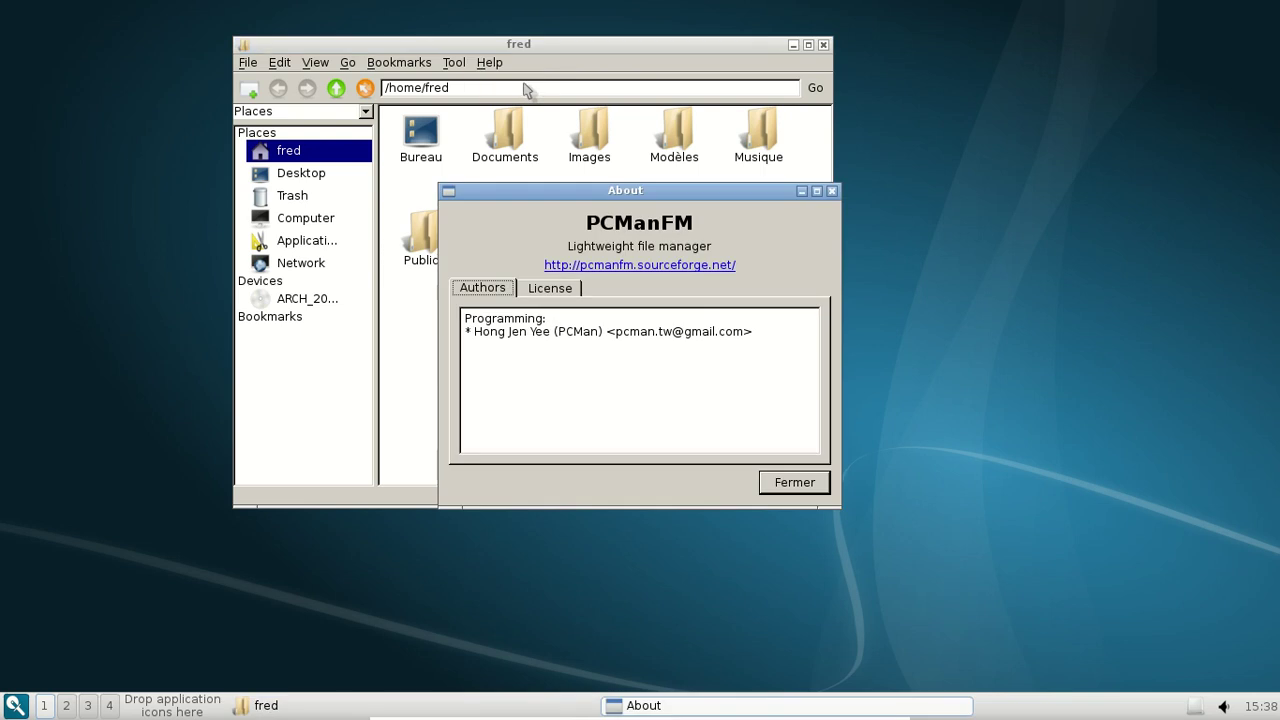
pyautogui.click(797, 482)
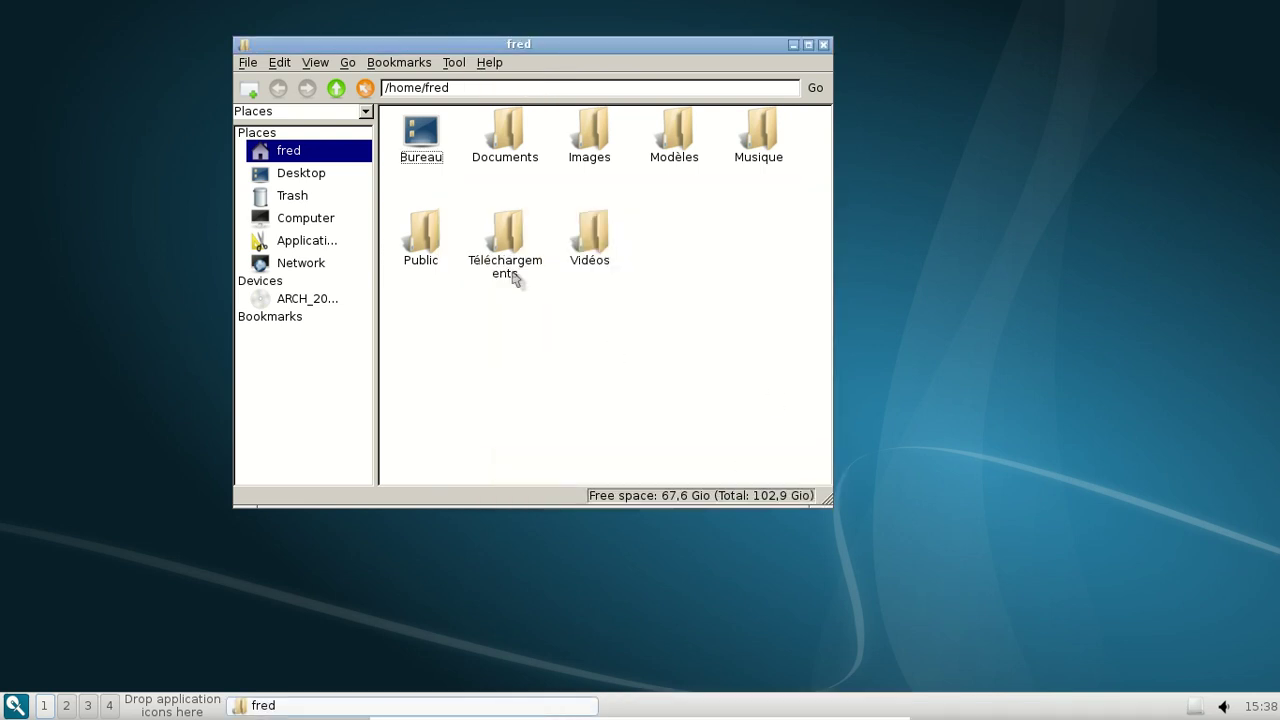
pyautogui.rightClick(649, 208)
pyautogui.moveTo(738, 330)
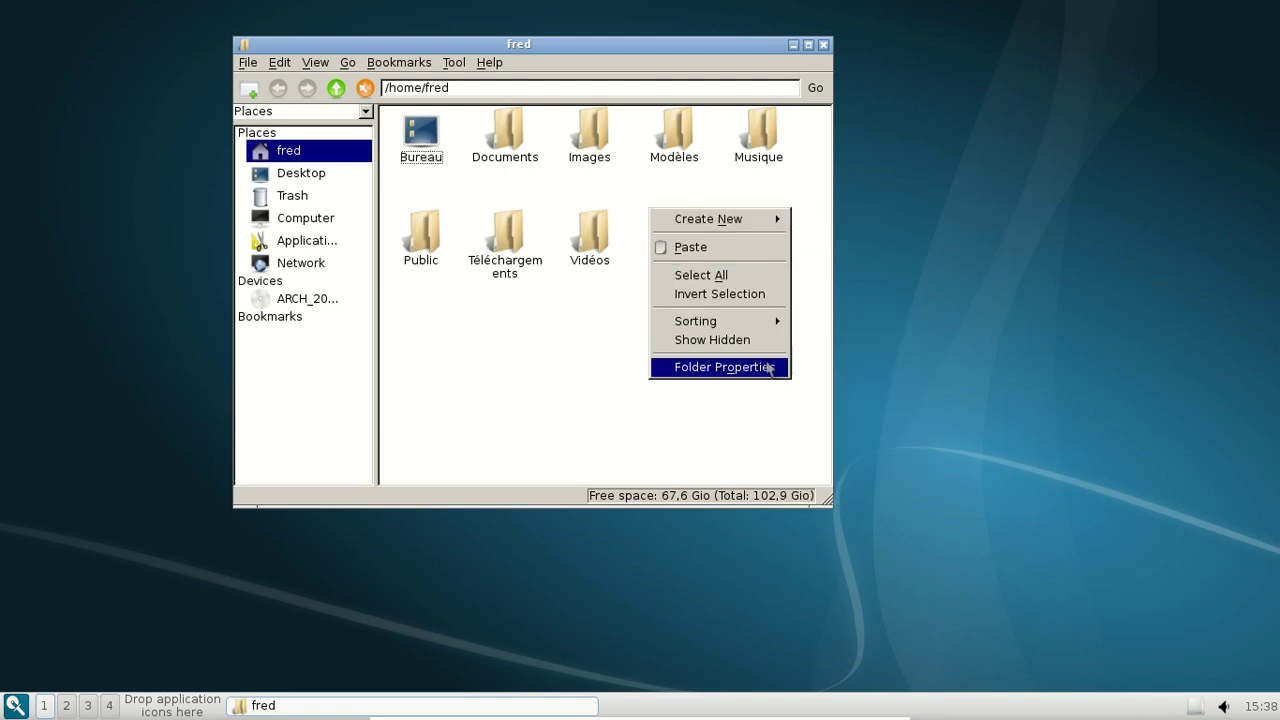
pyautogui.click(566, 311)
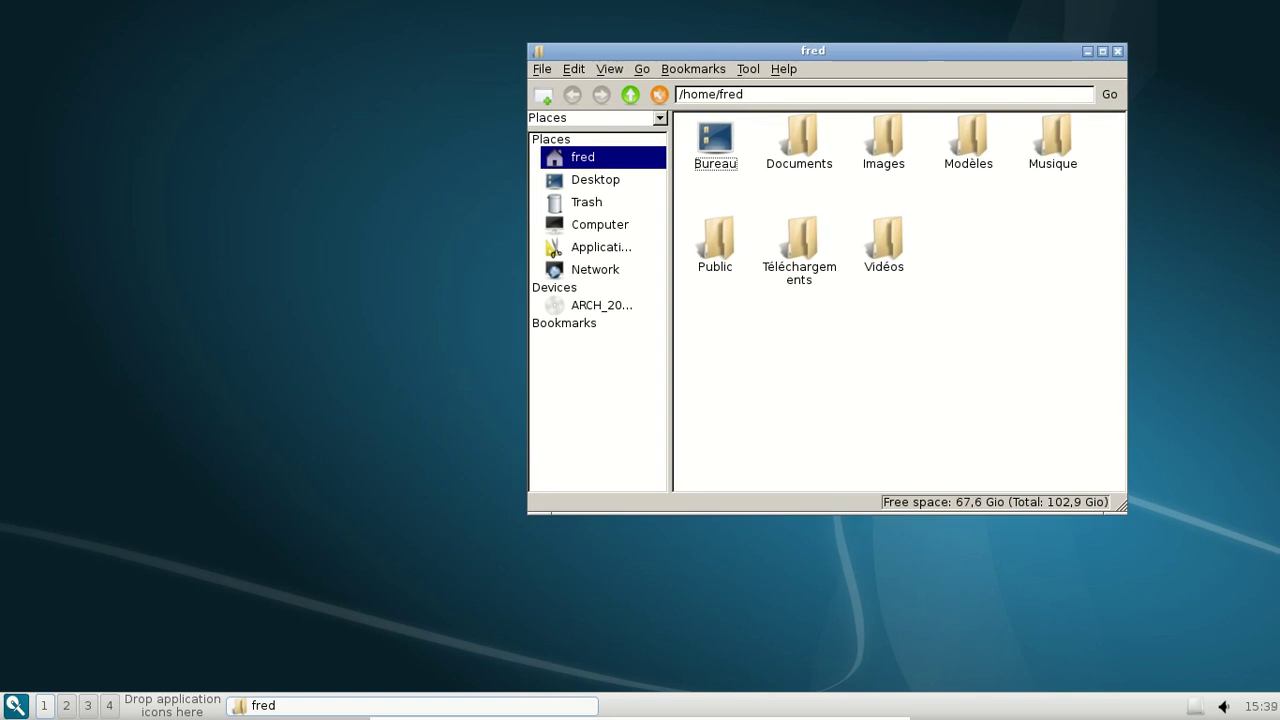
# Open the LXQt Configuration Center, then reposition and enlarge its window to show all the settings.
pyautogui.click(15, 706)
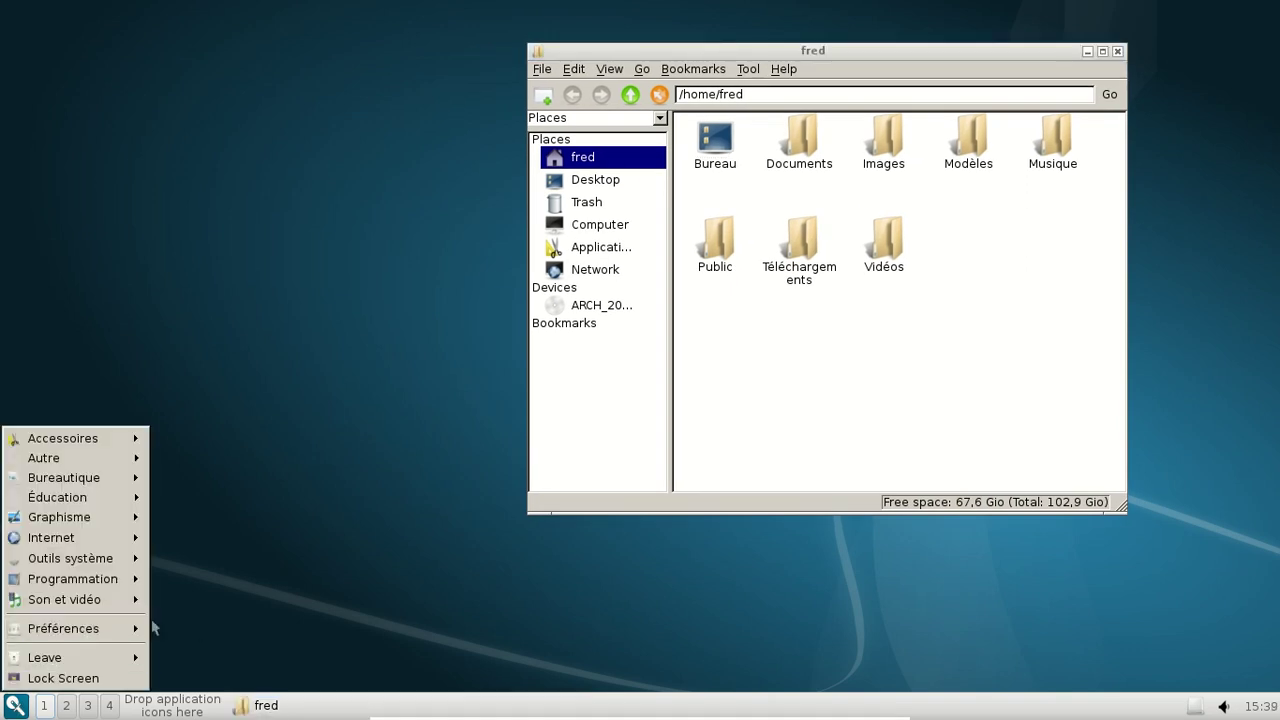
pyautogui.moveTo(150, 628)
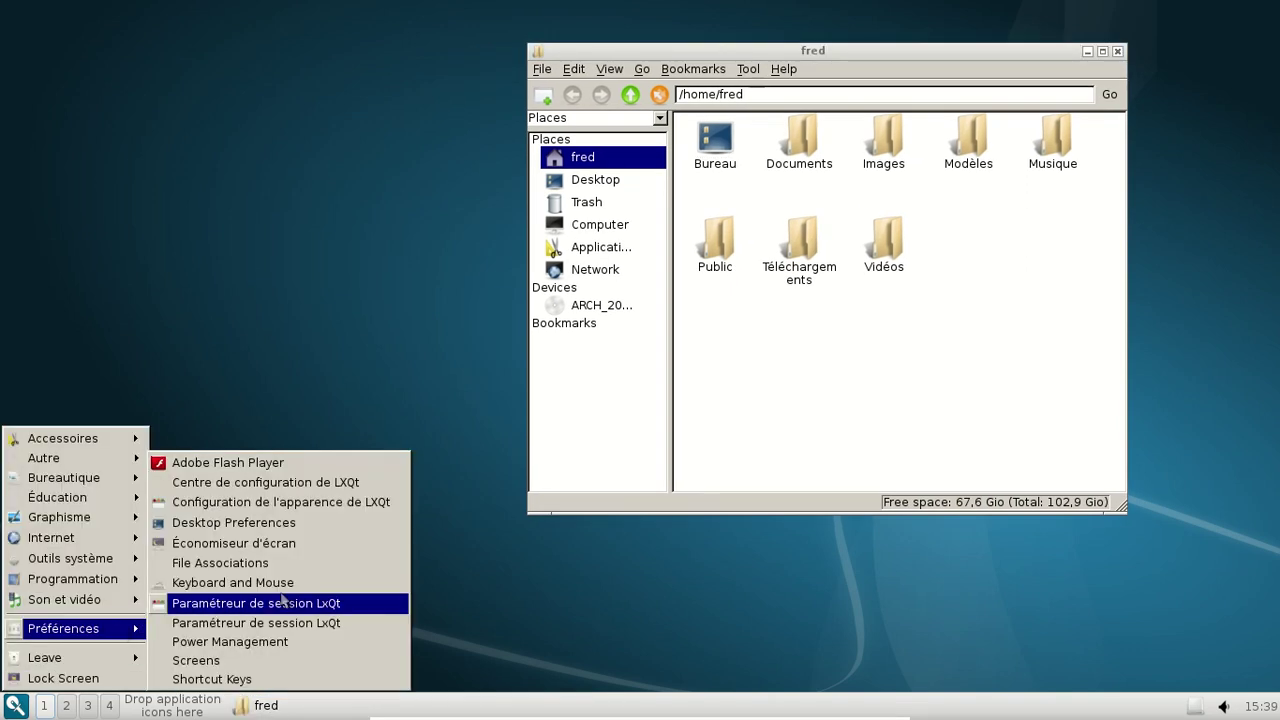
pyautogui.click(363, 483)
pyautogui.moveTo(343, 294); pyautogui.dragTo(584, 121)
pyautogui.moveTo(879, 510); pyautogui.dragTo(964, 571)
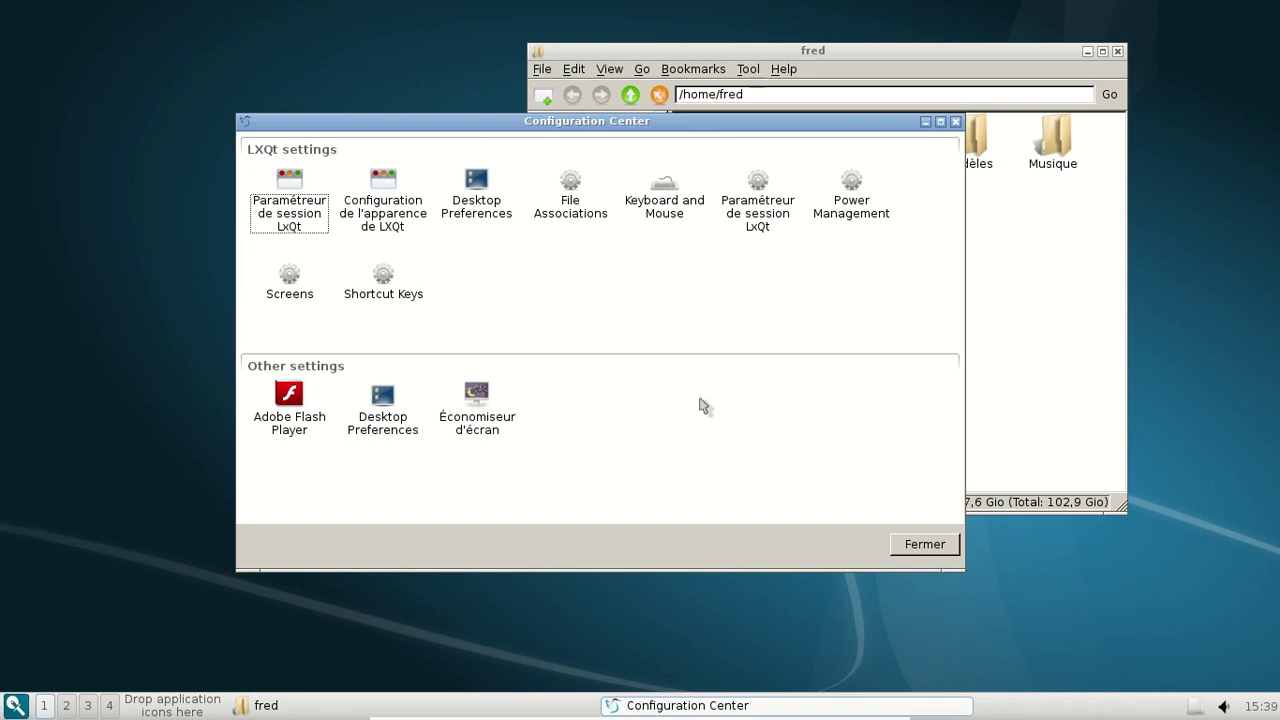
# Review the basic and advanced desktop notification settings, send a test notification, dismiss it and close the settings.
pyautogui.doubleClick(308, 224)
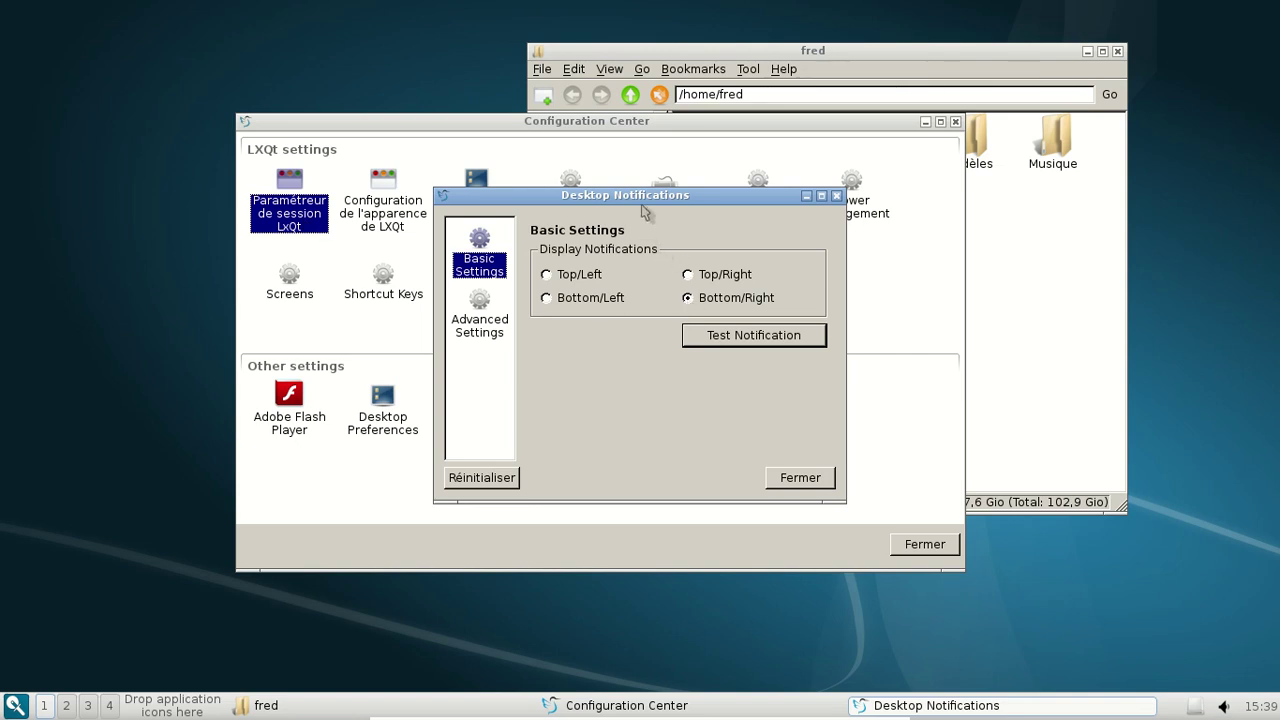
pyautogui.click(492, 325)
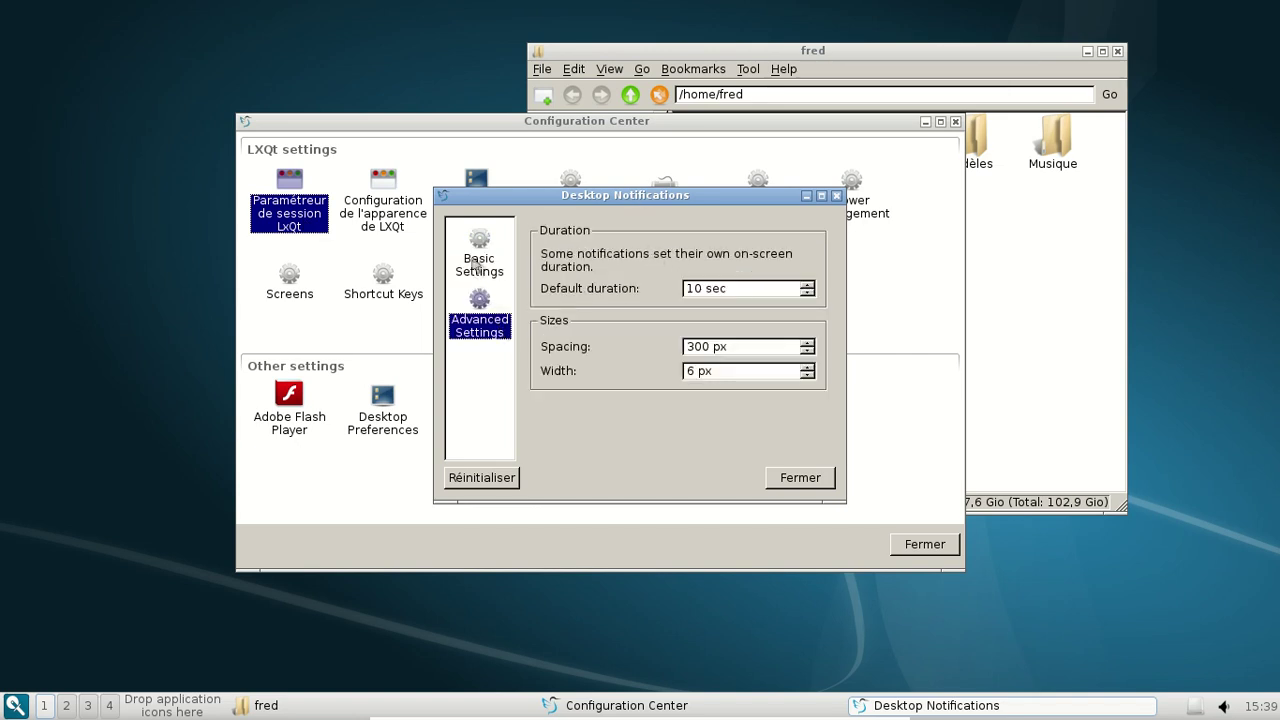
pyautogui.click(477, 270)
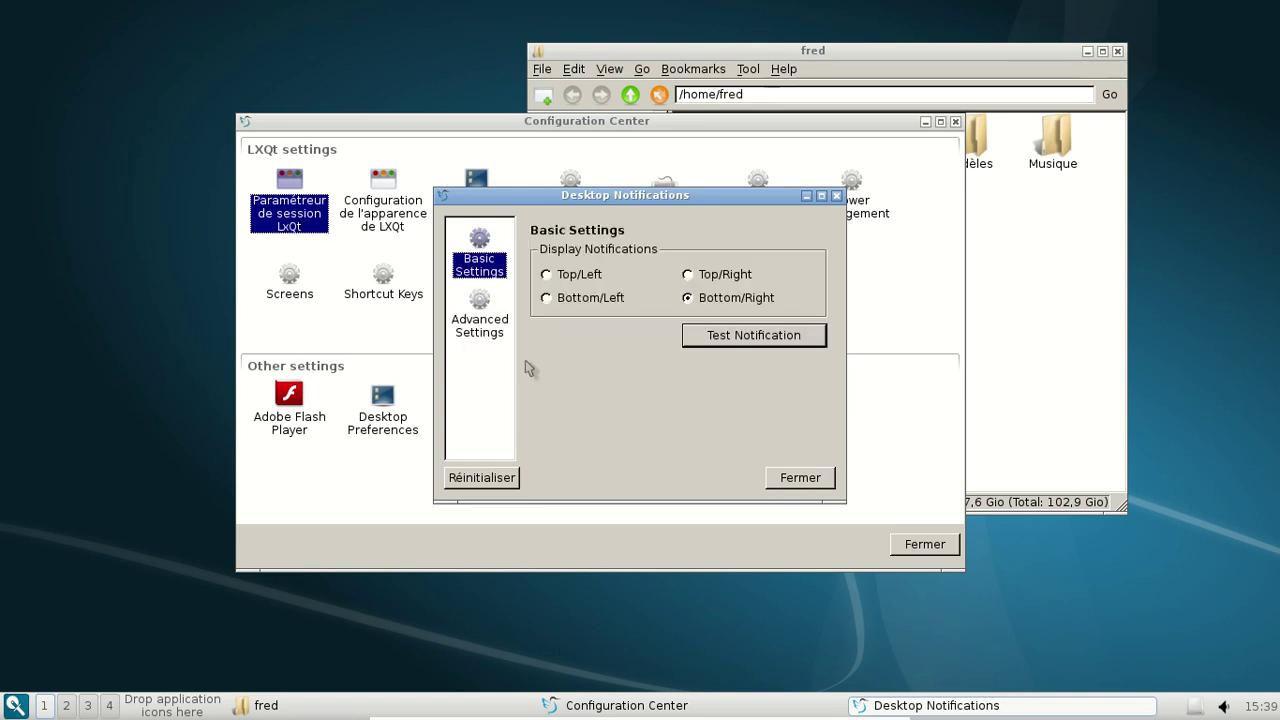
pyautogui.click(743, 337)
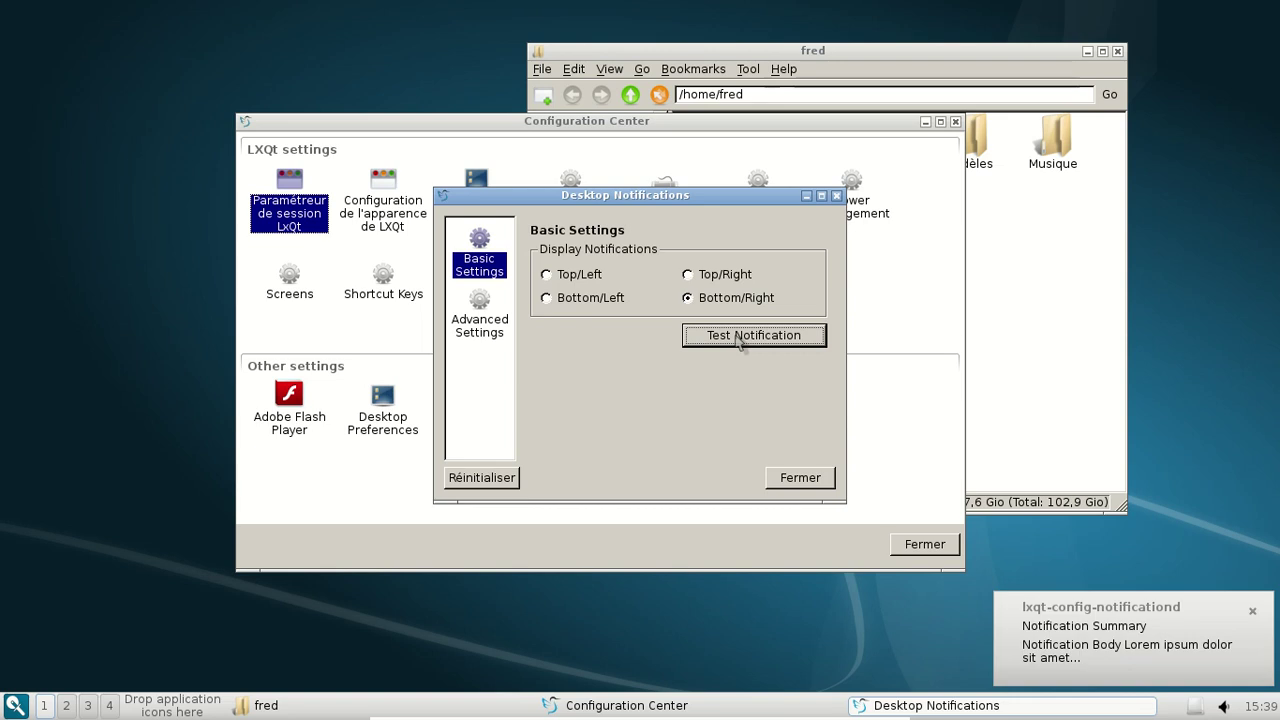
pyautogui.click(1252, 610)
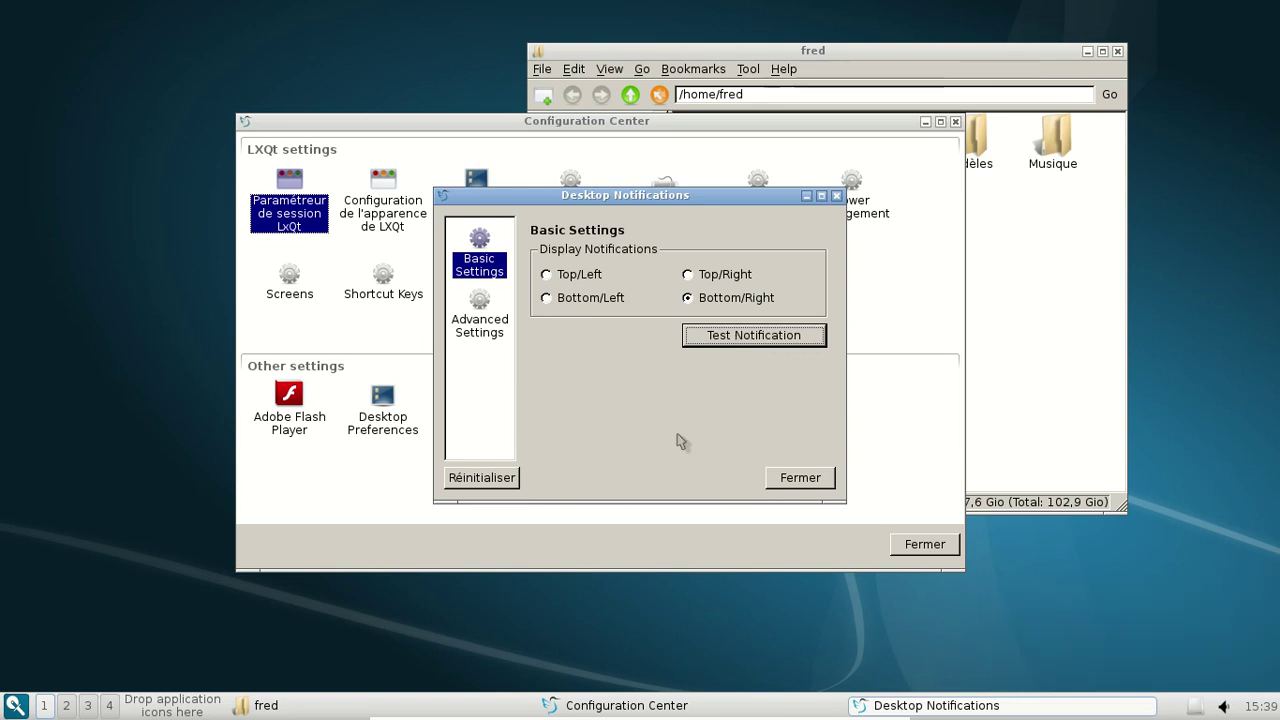
pyautogui.click(837, 195)
# Open the LXQt appearance configuration and go through its widget style and icon theme pages to the LXQt theme list.
pyautogui.doubleClick(401, 219)
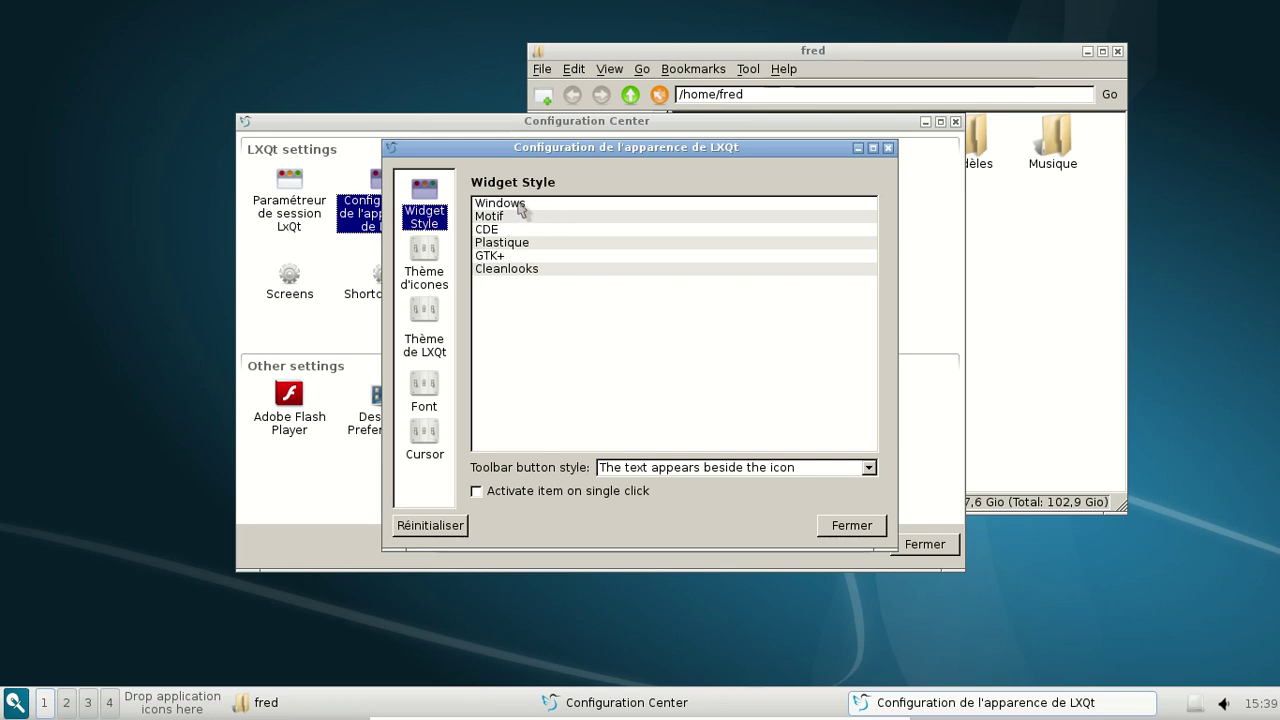
pyautogui.click(422, 262)
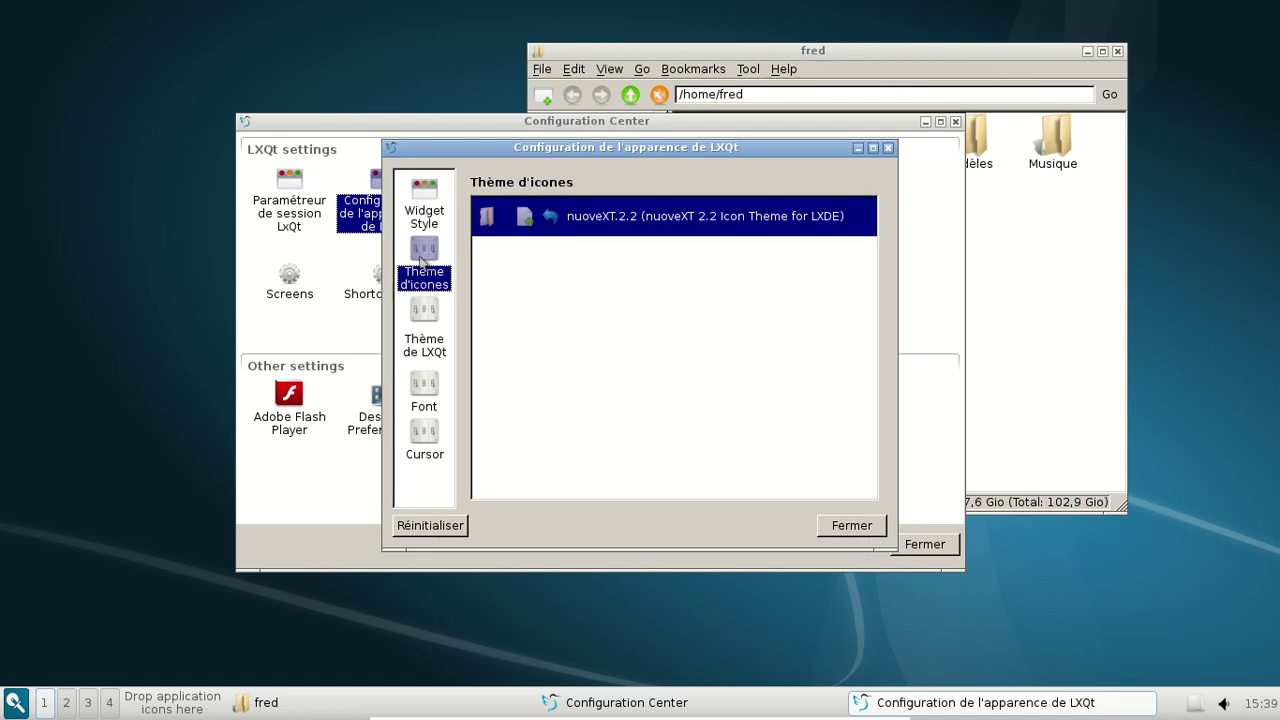
pyautogui.click(432, 332)
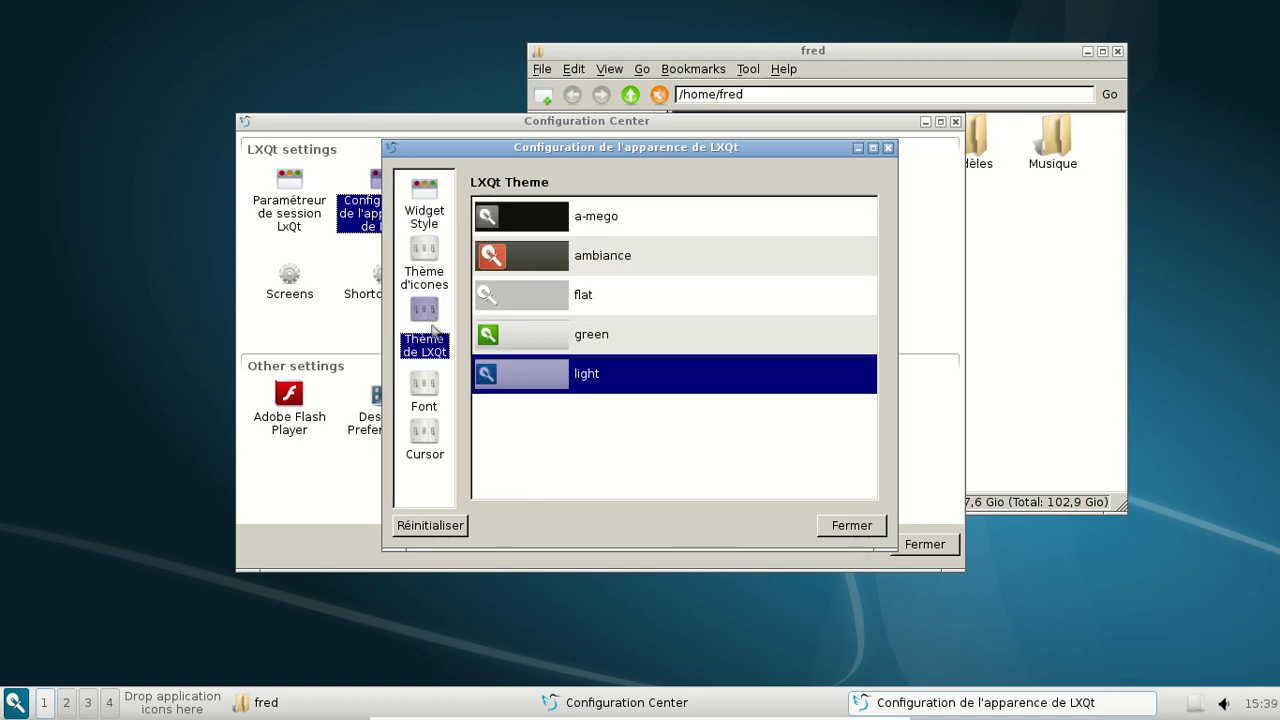
# Try the a-mego, ambiance, flat, green and light LXQt themes in turn, and finish with a-mego applied.
pyautogui.click(636, 229)
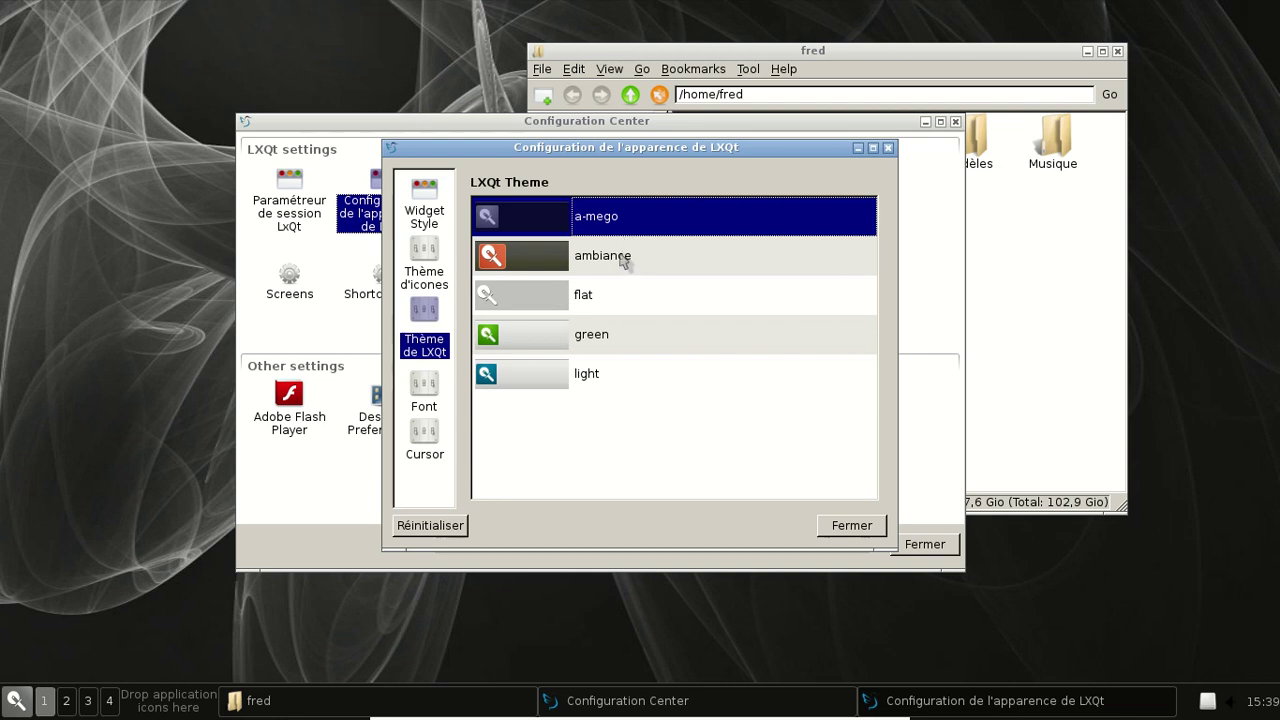
pyautogui.click(620, 259)
pyautogui.click(616, 300)
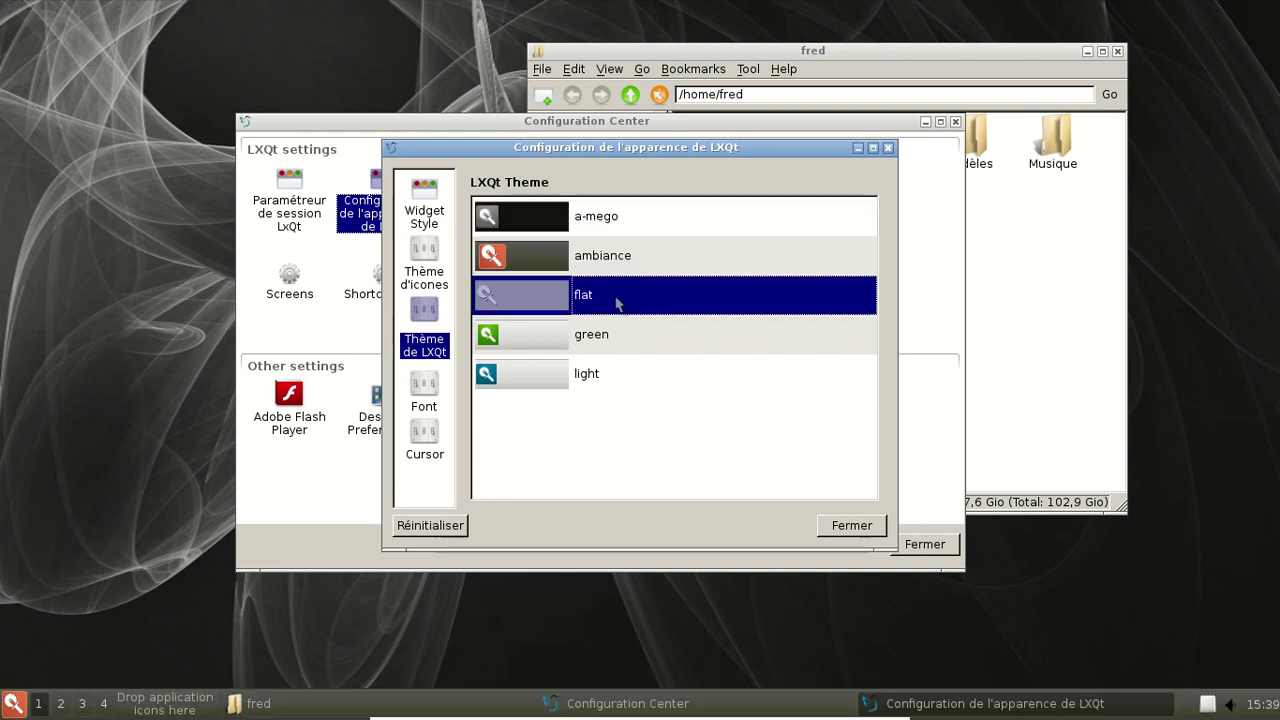
pyautogui.click(619, 335)
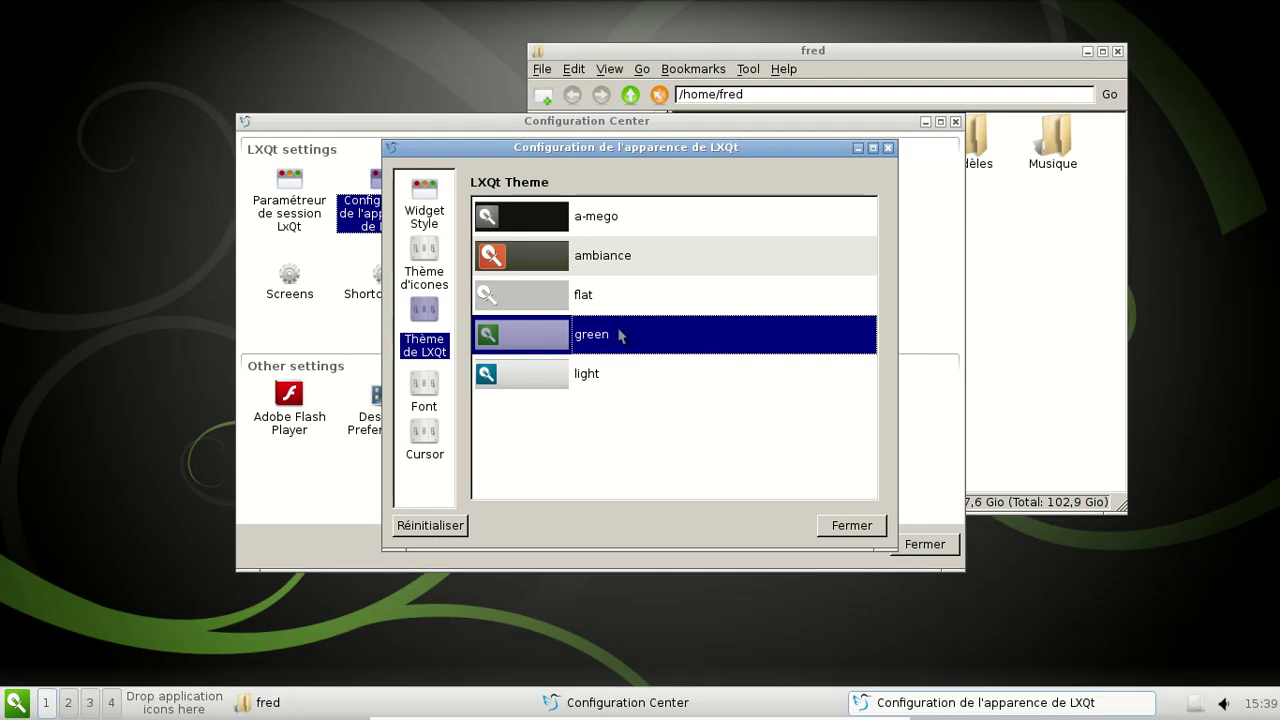
pyautogui.click(618, 372)
pyautogui.click(610, 222)
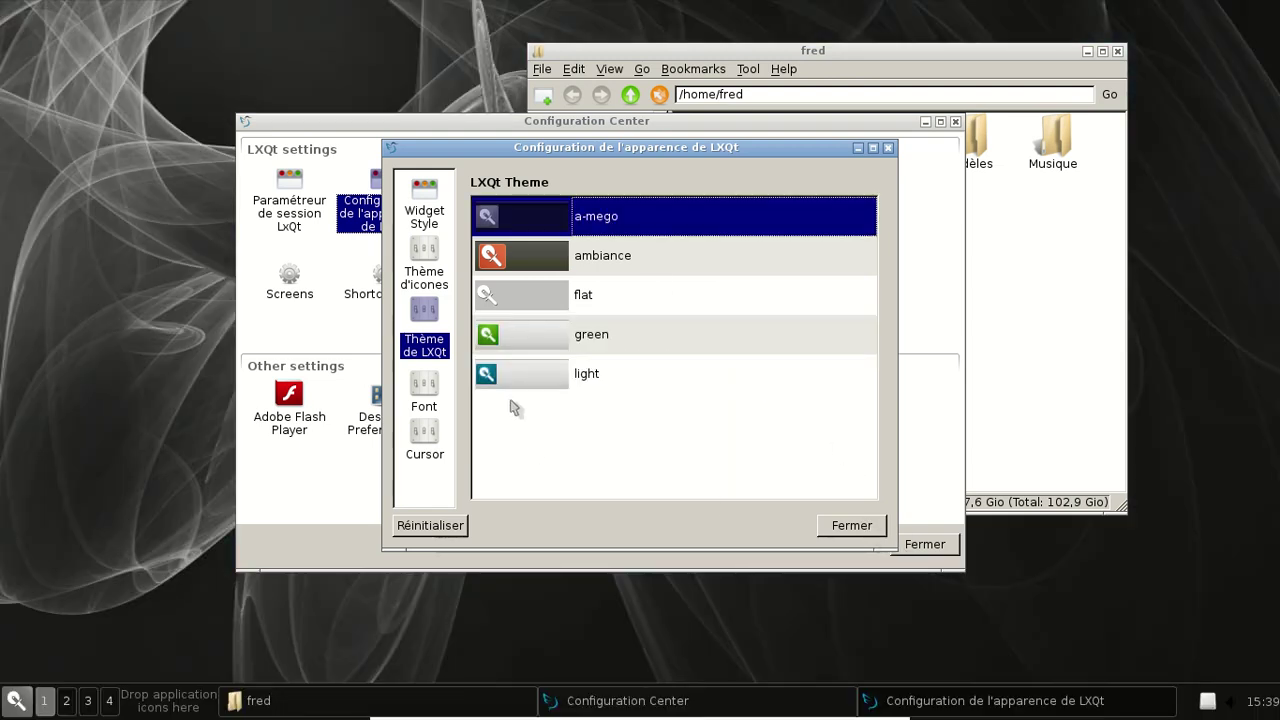
# View the font settings, preview the redglass and handhelds cursor themes, and close the appearance configuration with whiteglass selected.
pyautogui.click(438, 388)
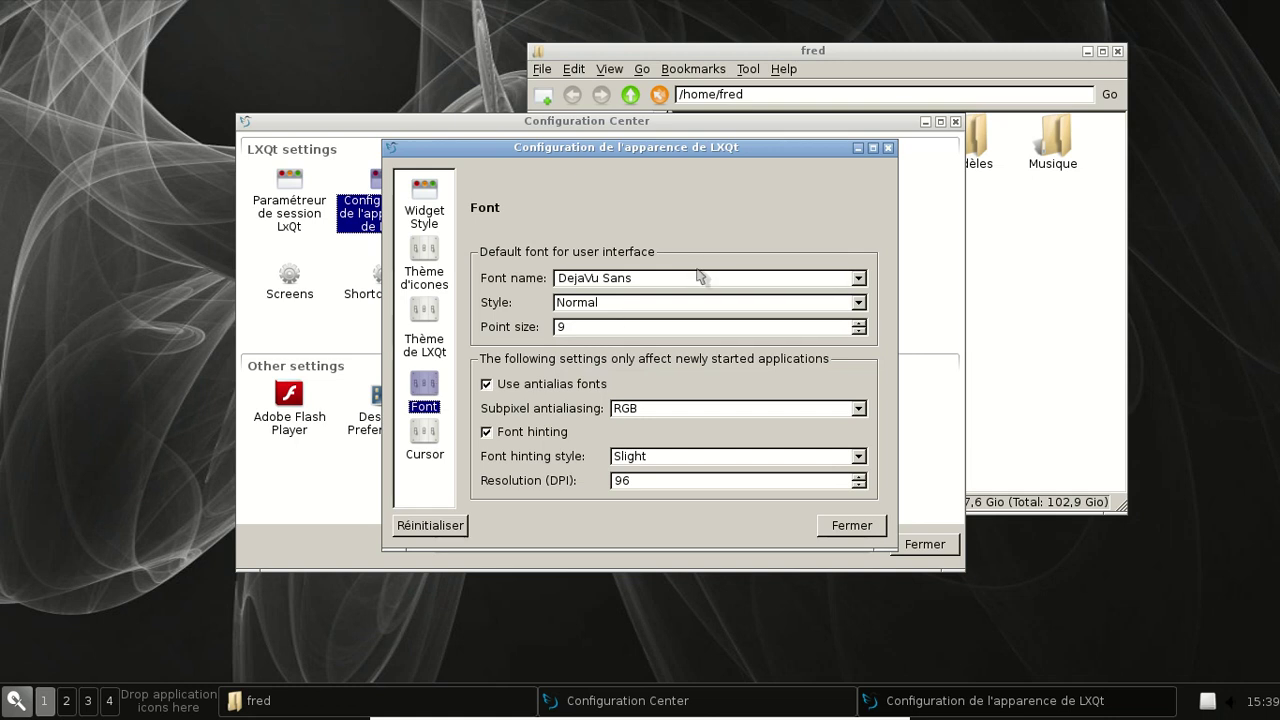
pyautogui.click(428, 454)
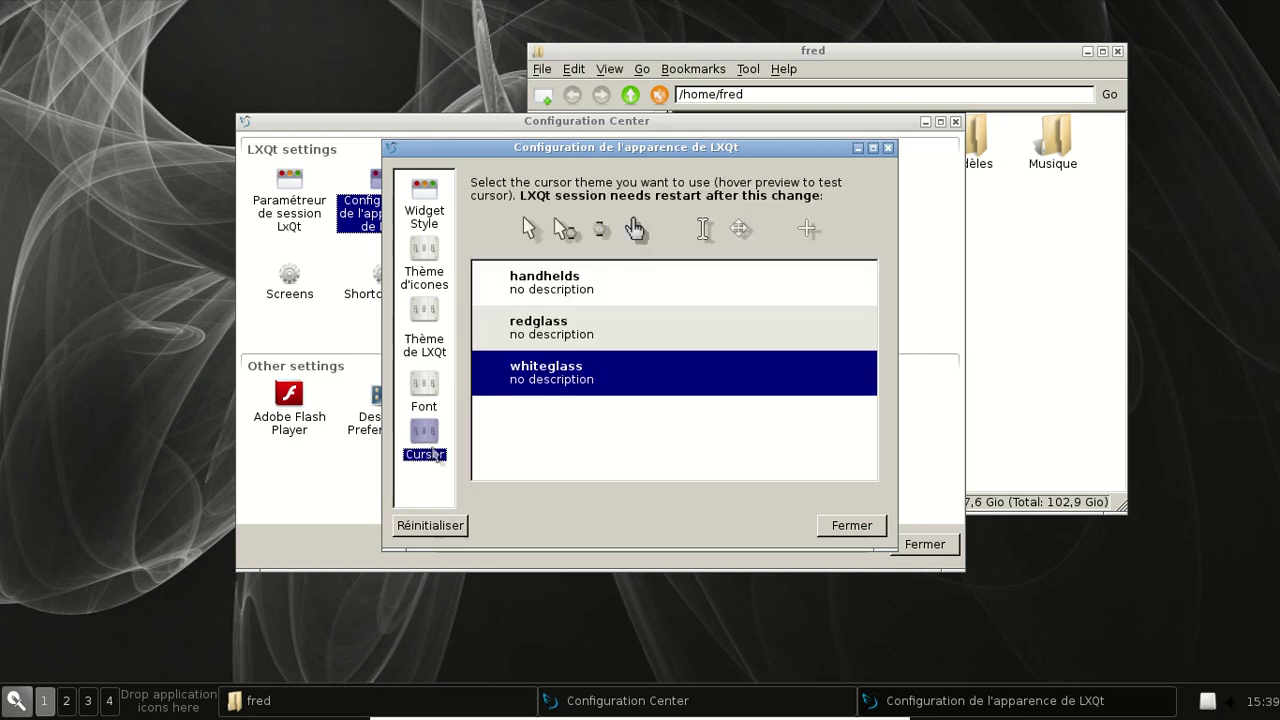
pyautogui.click(616, 331)
pyautogui.click(601, 287)
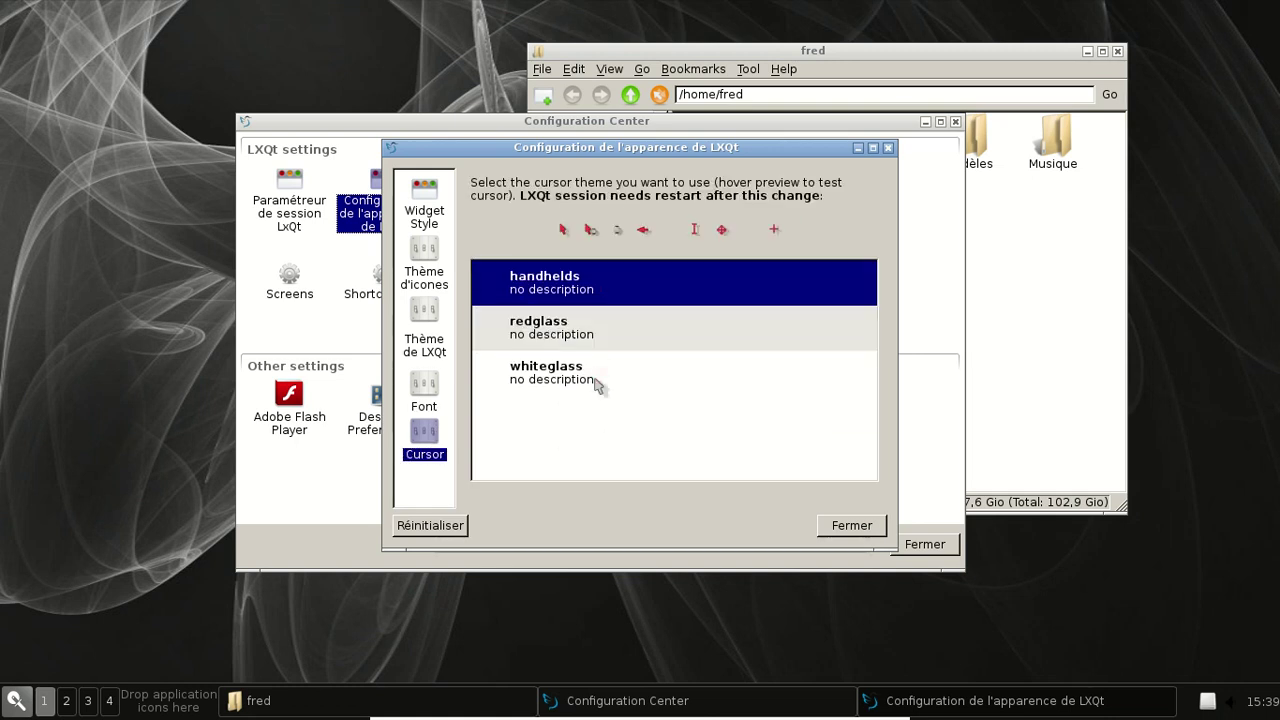
pyautogui.click(595, 374)
pyautogui.click(855, 528)
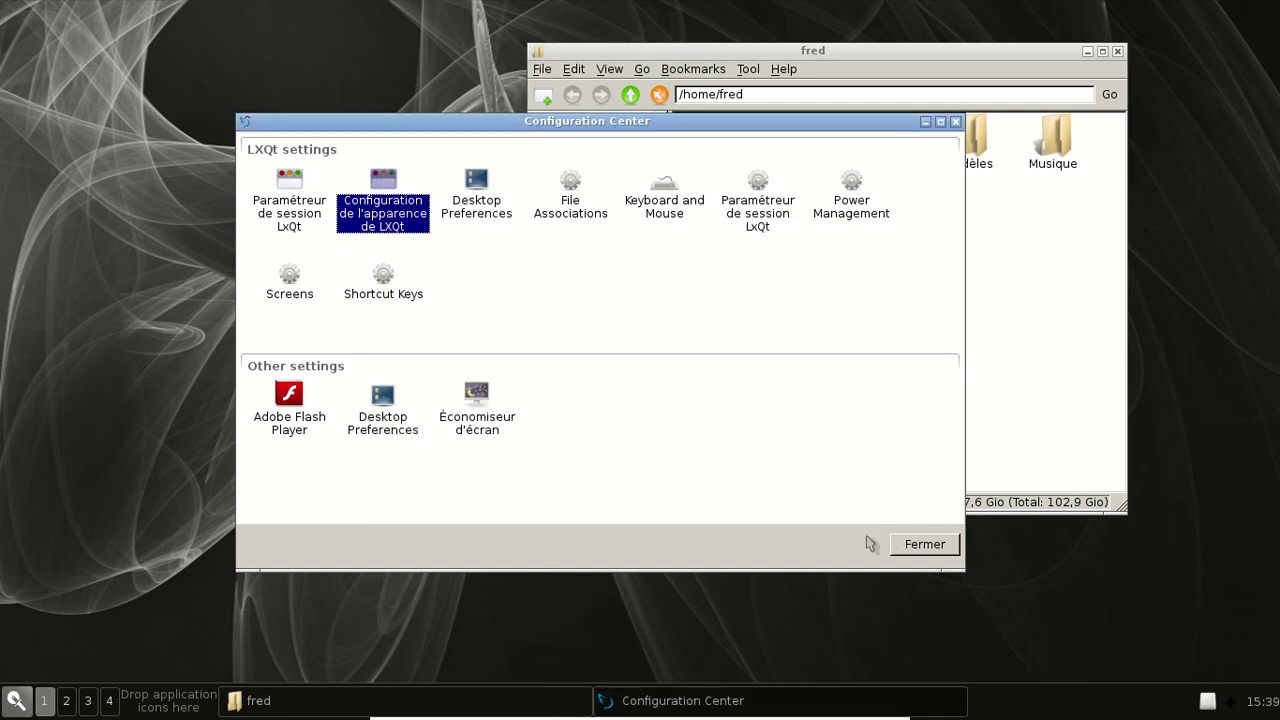
# Open the Desktop Preferences, look at the general background and label settings and the advanced page, and accept the dialog.
pyautogui.doubleClick(478, 216)
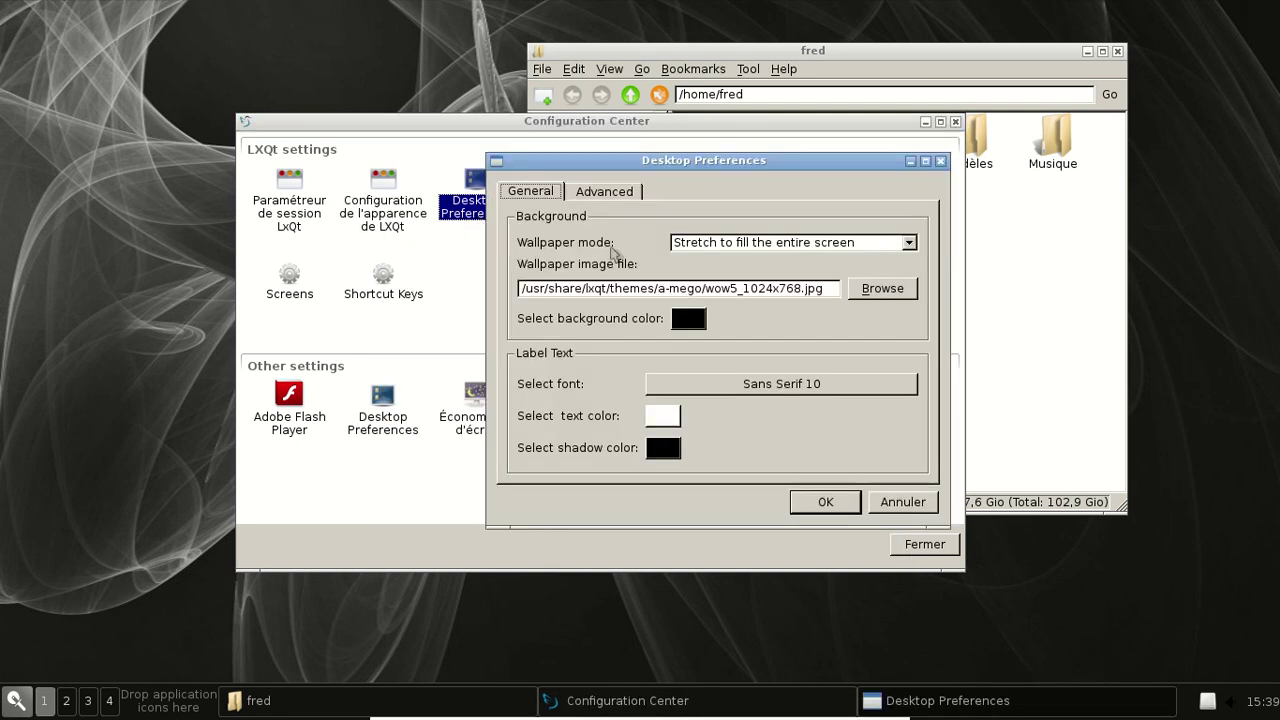
pyautogui.click(614, 197)
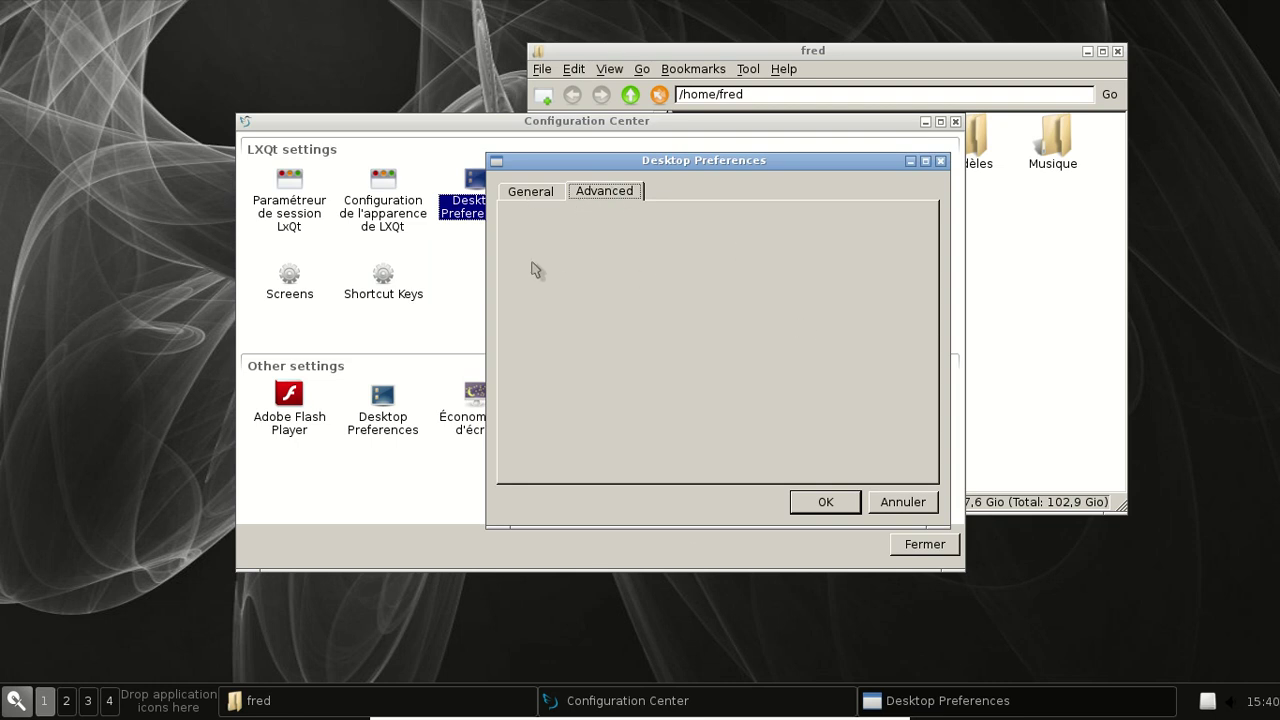
pyautogui.click(836, 504)
# Open the File Associations settings and inspect the AMR and FLAC entries among the audio types.
pyautogui.doubleClick(578, 213)
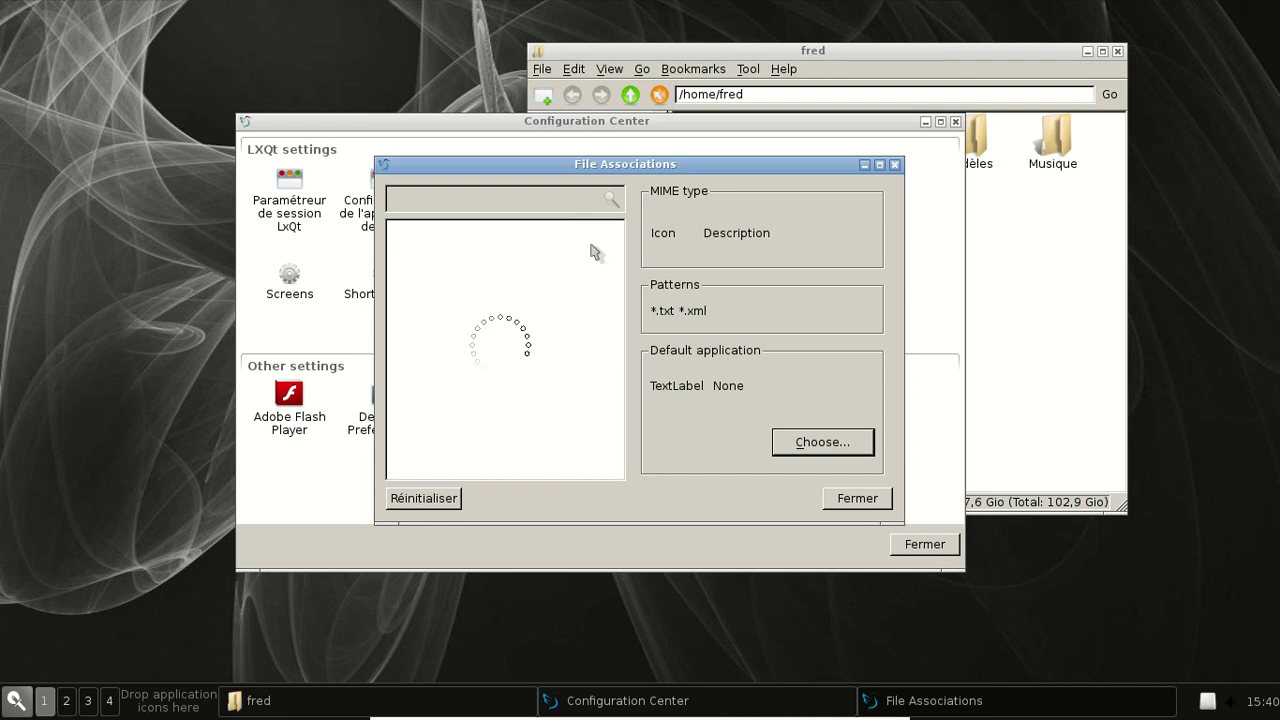
pyautogui.click(397, 228)
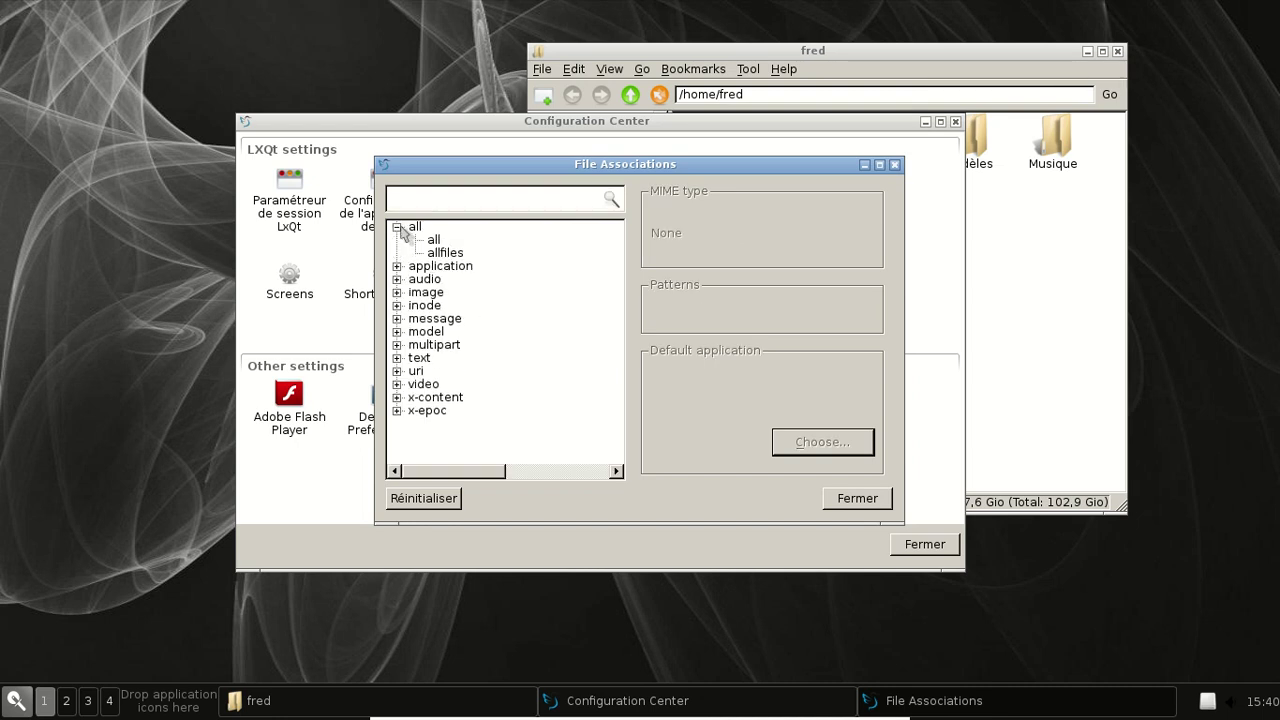
pyautogui.click(397, 279)
pyautogui.click(446, 296)
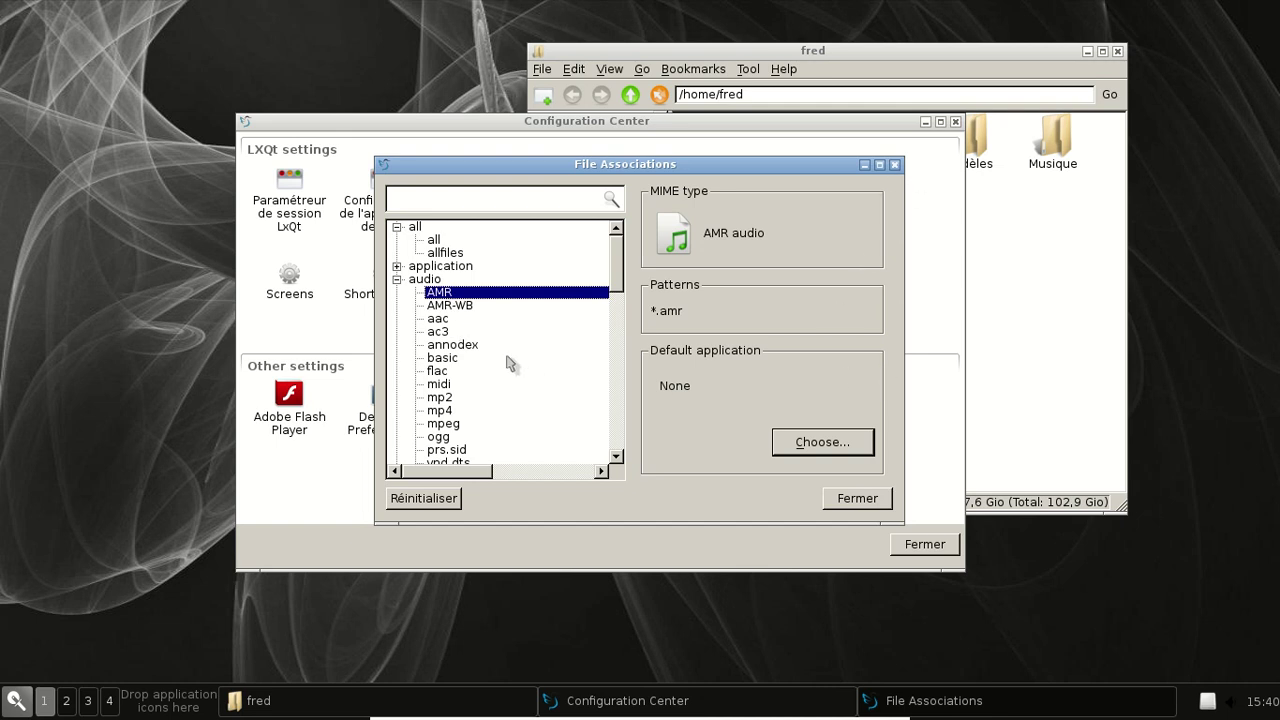
pyautogui.click(452, 372)
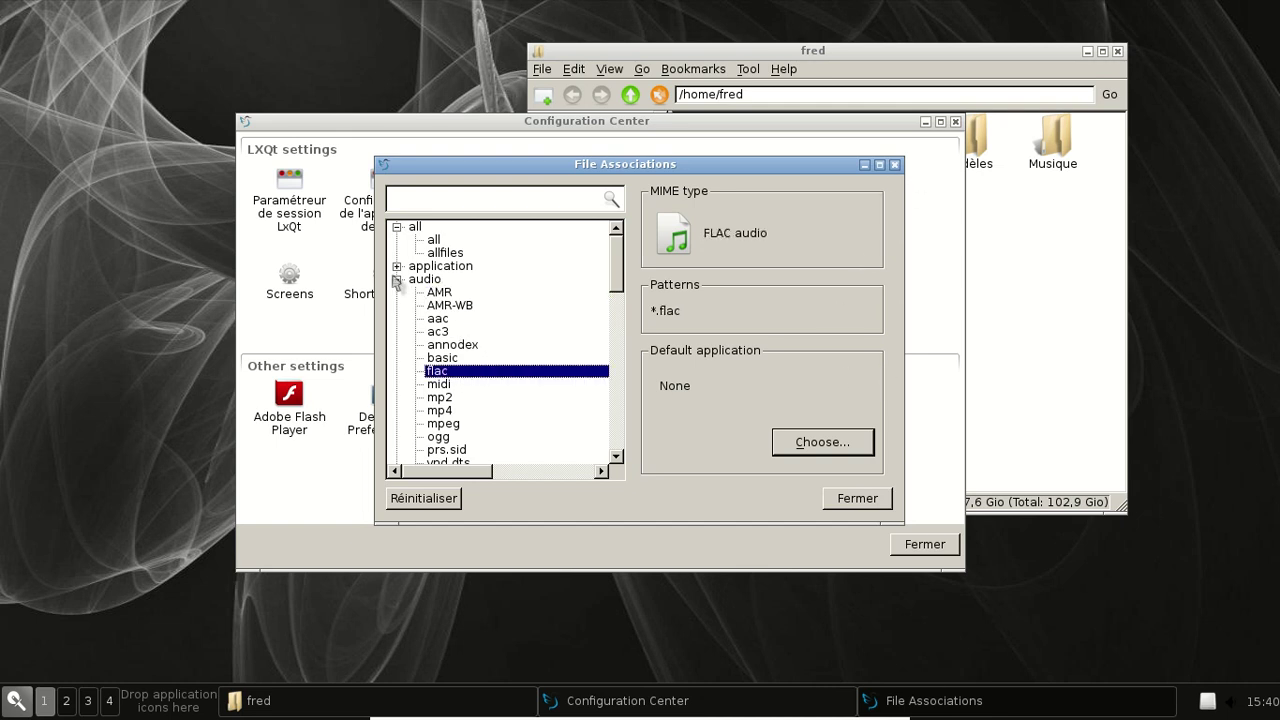
pyautogui.click(397, 279)
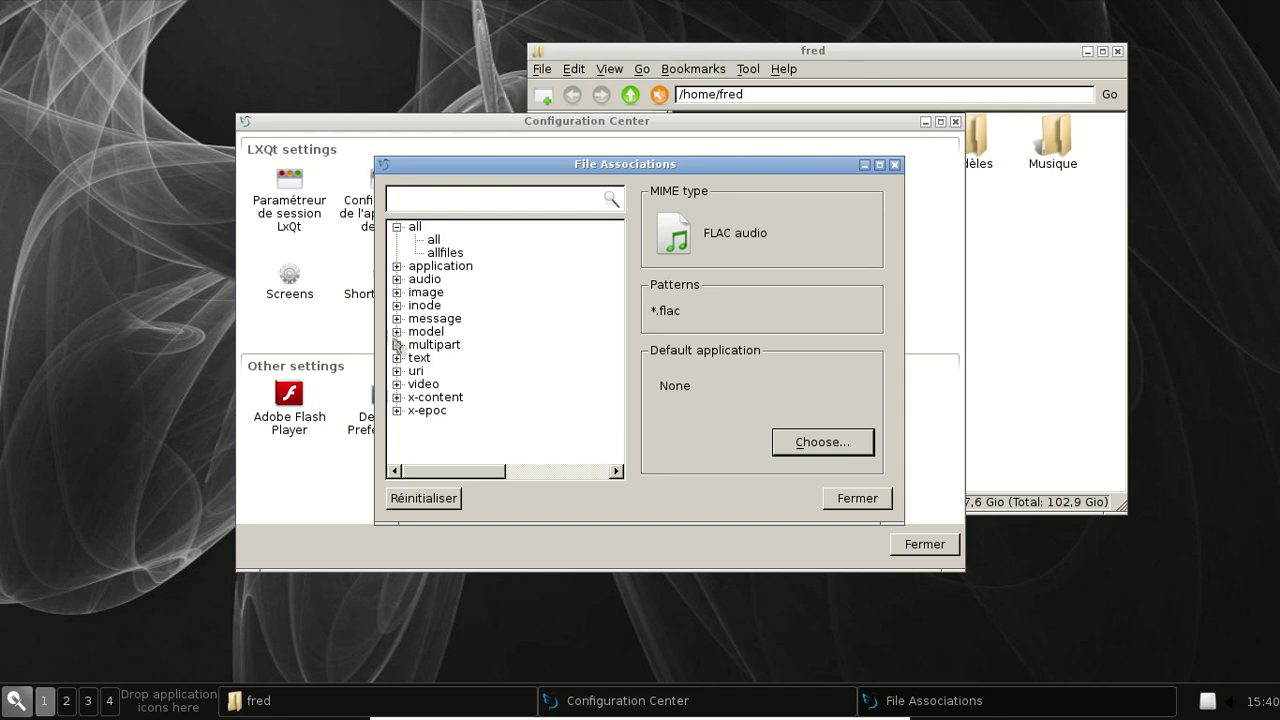
# Inspect the default application for msword among the application file types, and close the File Associations settings.
pyautogui.click(397, 266)
pyautogui.scroll(-3, 568, 300)
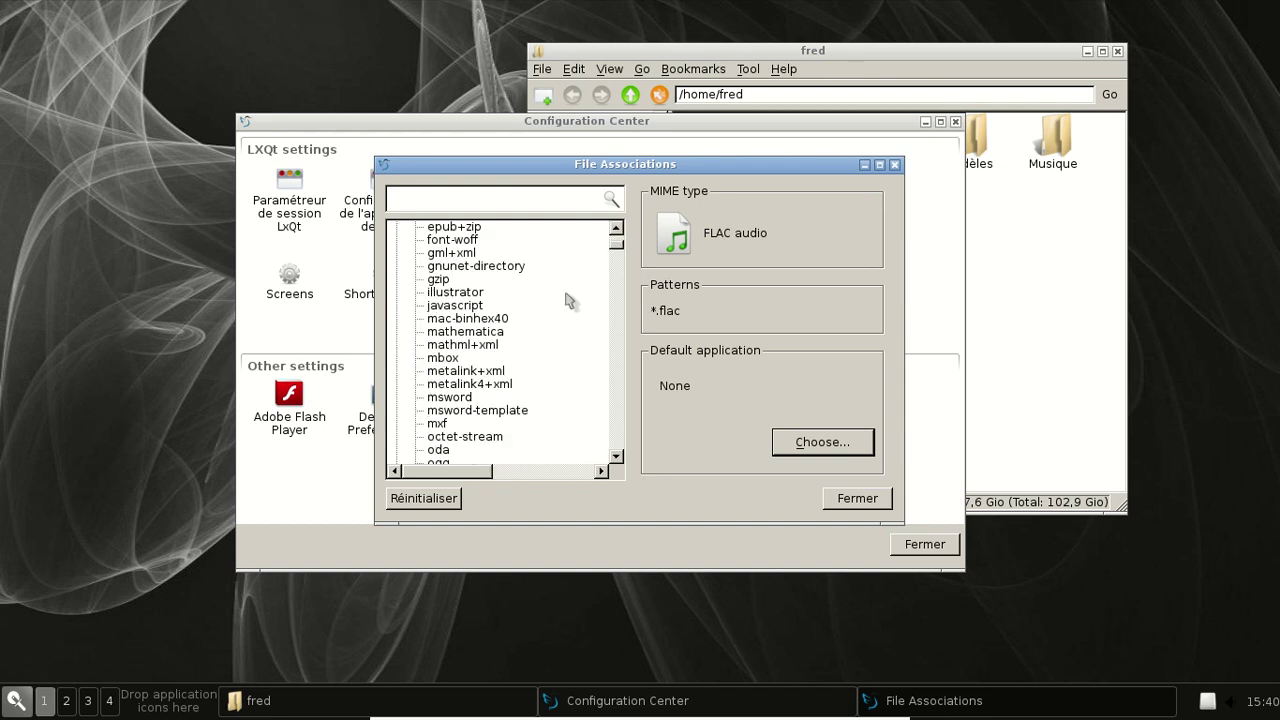
pyautogui.scroll(-3, 568, 300)
pyautogui.click(465, 280)
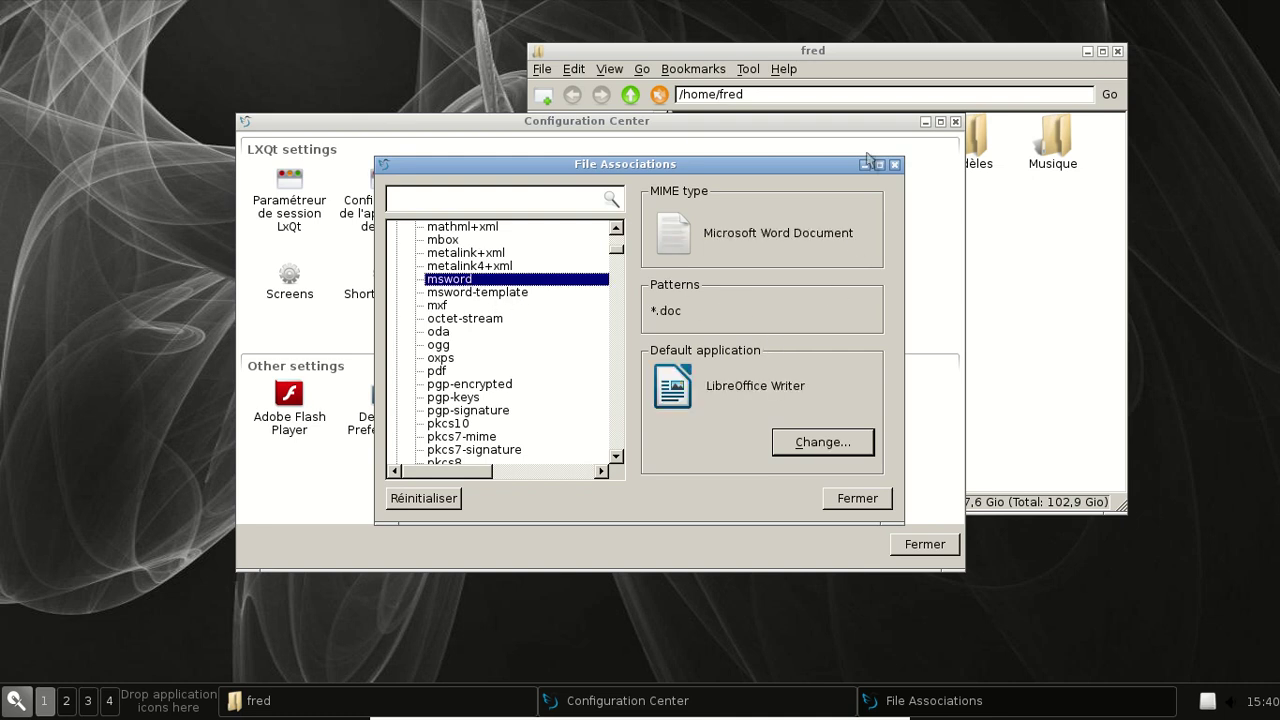
pyautogui.click(894, 166)
# Open the Keyboard and Mouse settings and go through the mouse, cursor and keyboard pages to the keyboard layout page.
pyautogui.click(652, 219)
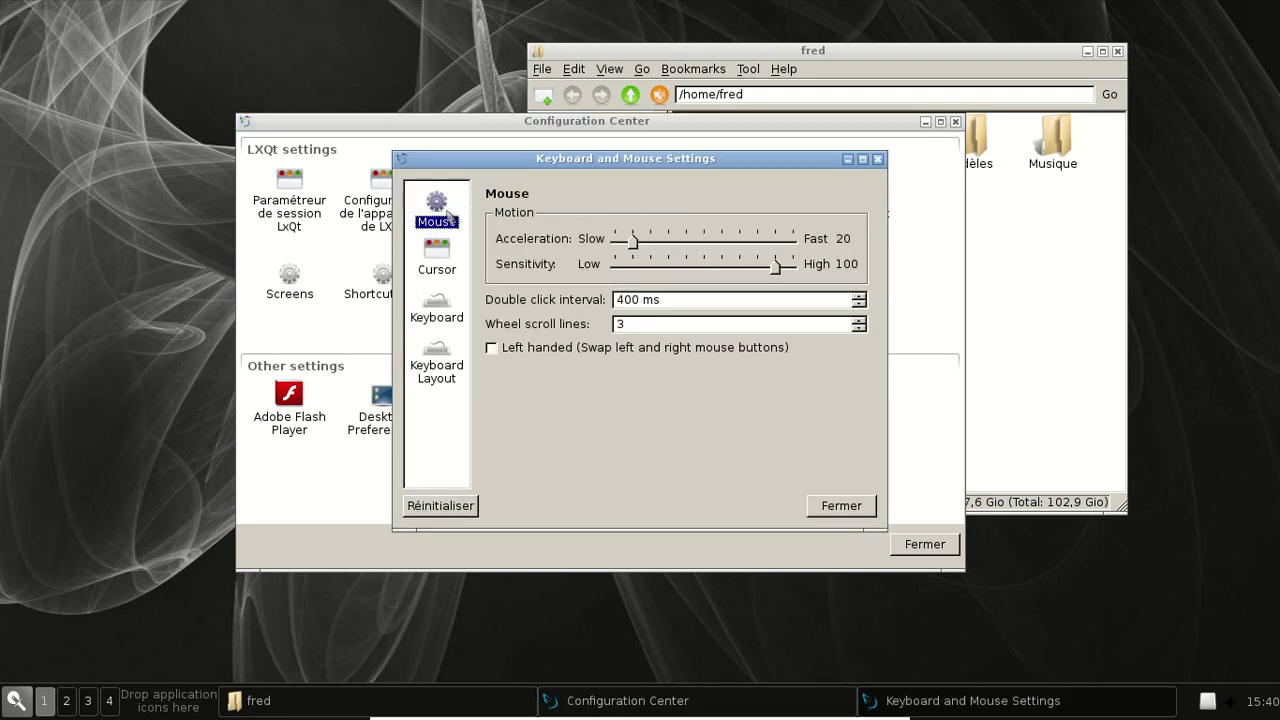
pyautogui.click(432, 263)
pyautogui.click(441, 316)
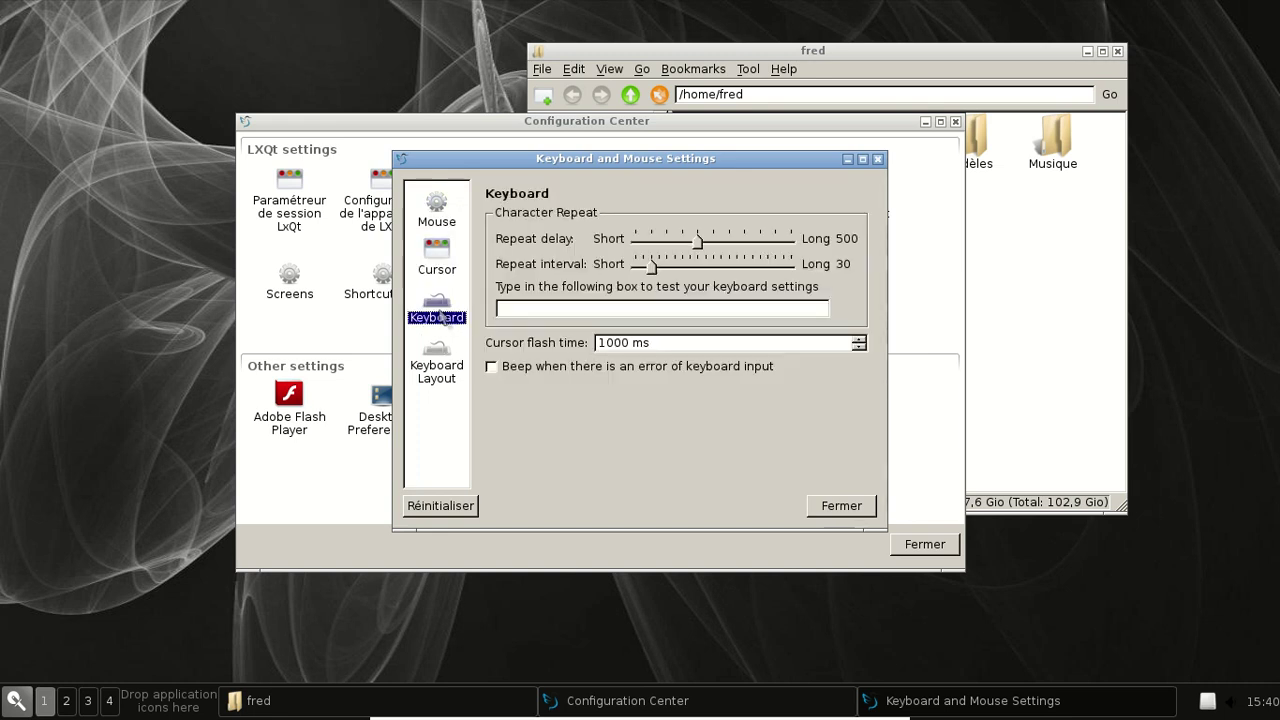
pyautogui.click(434, 364)
# Look through the list of keyboard layouts that can be added, cancel the selection and close the Keyboard and Mouse settings.
pyautogui.click(833, 222)
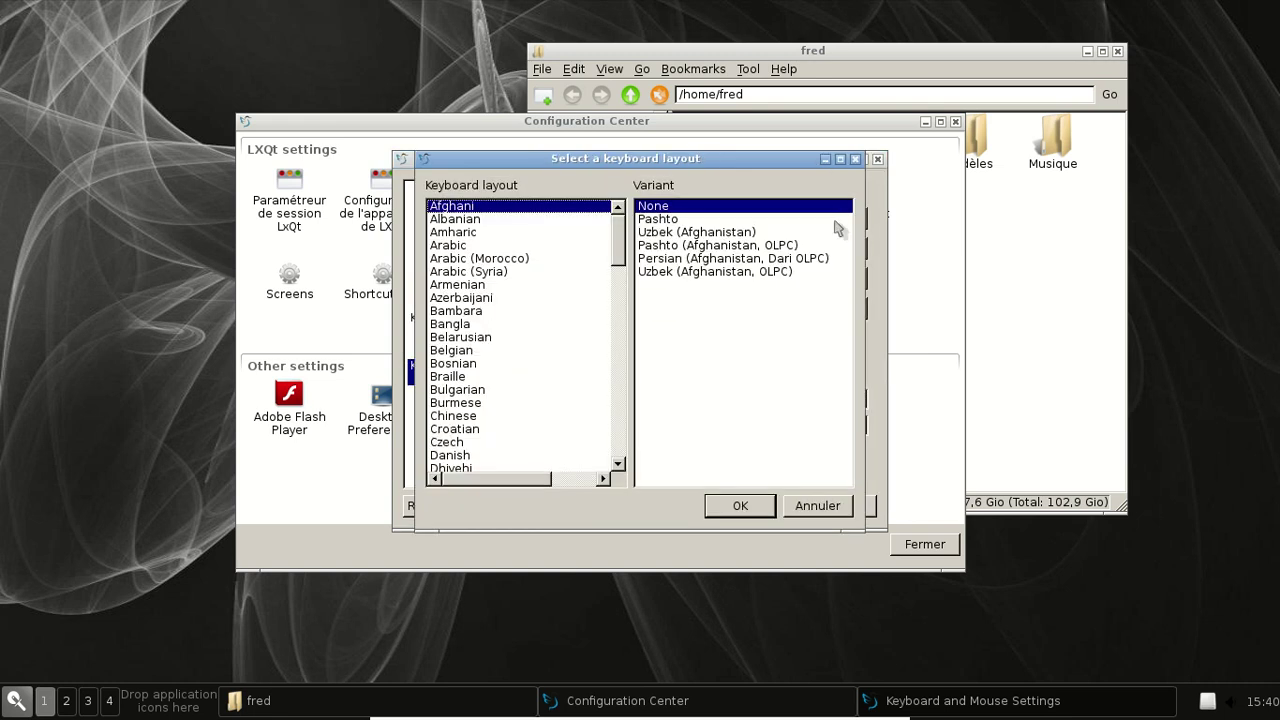
pyautogui.moveTo(665, 160); pyautogui.dragTo(895, 298)
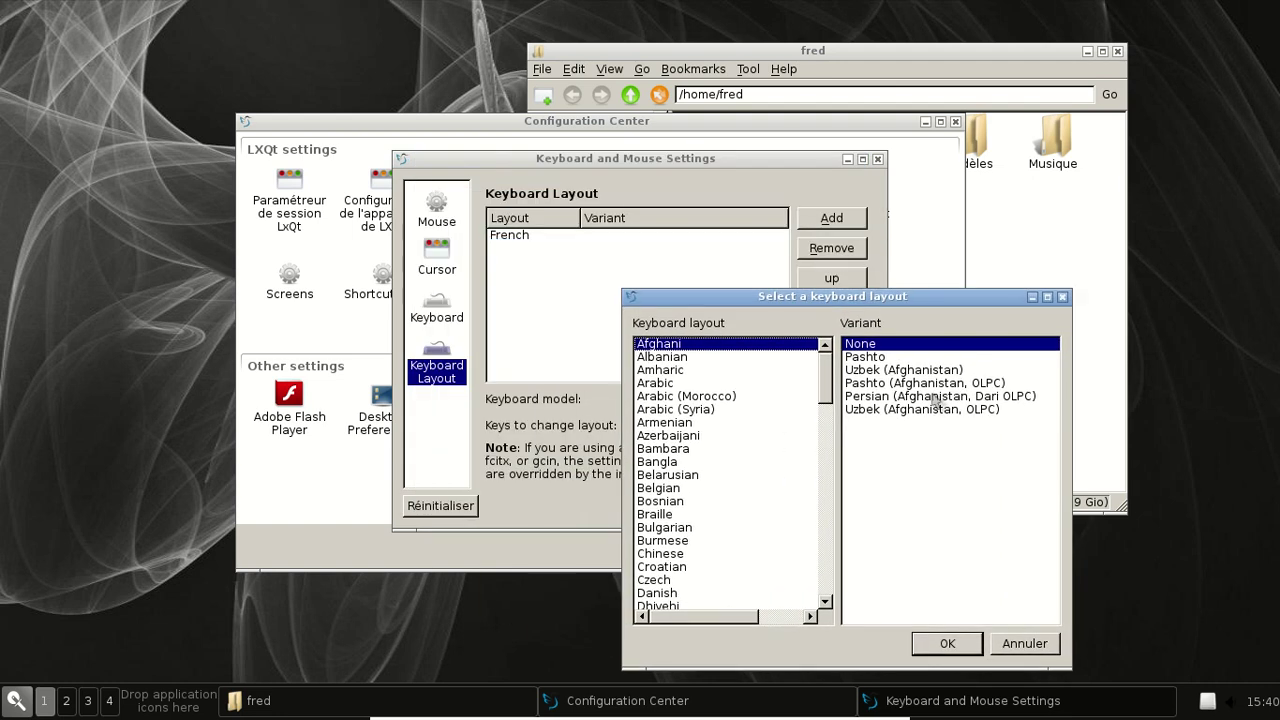
pyautogui.moveTo(828, 378)
pyautogui.mouseDown()
pyautogui.moveTo(838, 462)
pyautogui.moveTo(828, 380)
pyautogui.mouseUp()
pyautogui.click(1010, 650)
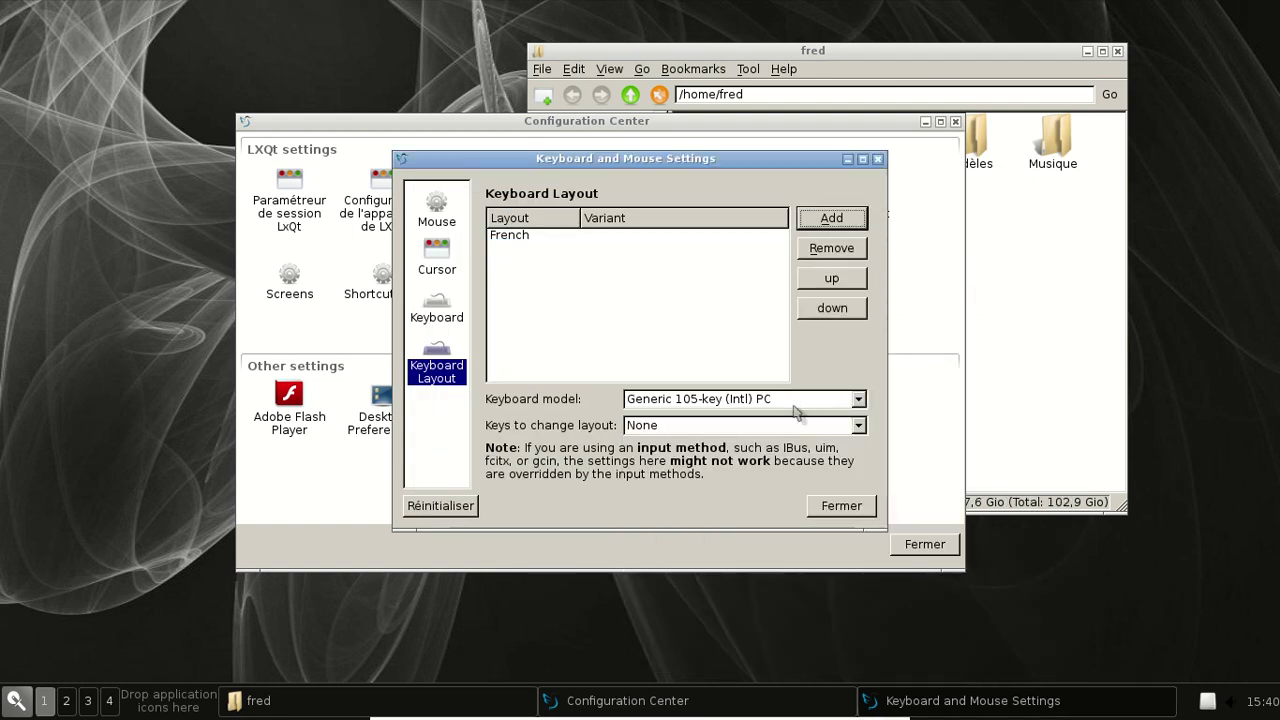
pyautogui.click(841, 507)
# Open the LXQt session settings, close the duplicate window and check the window manager choices, keeping openbox.
pyautogui.doubleClick(760, 220)
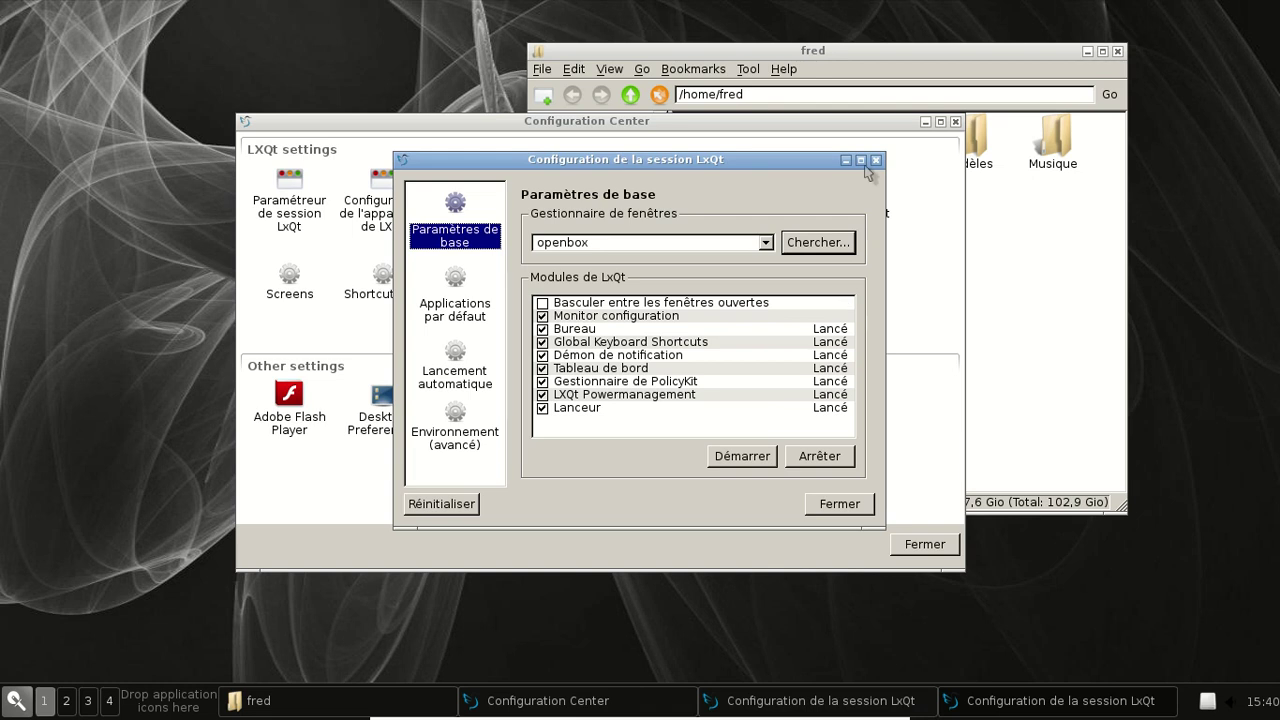
pyautogui.click(874, 162)
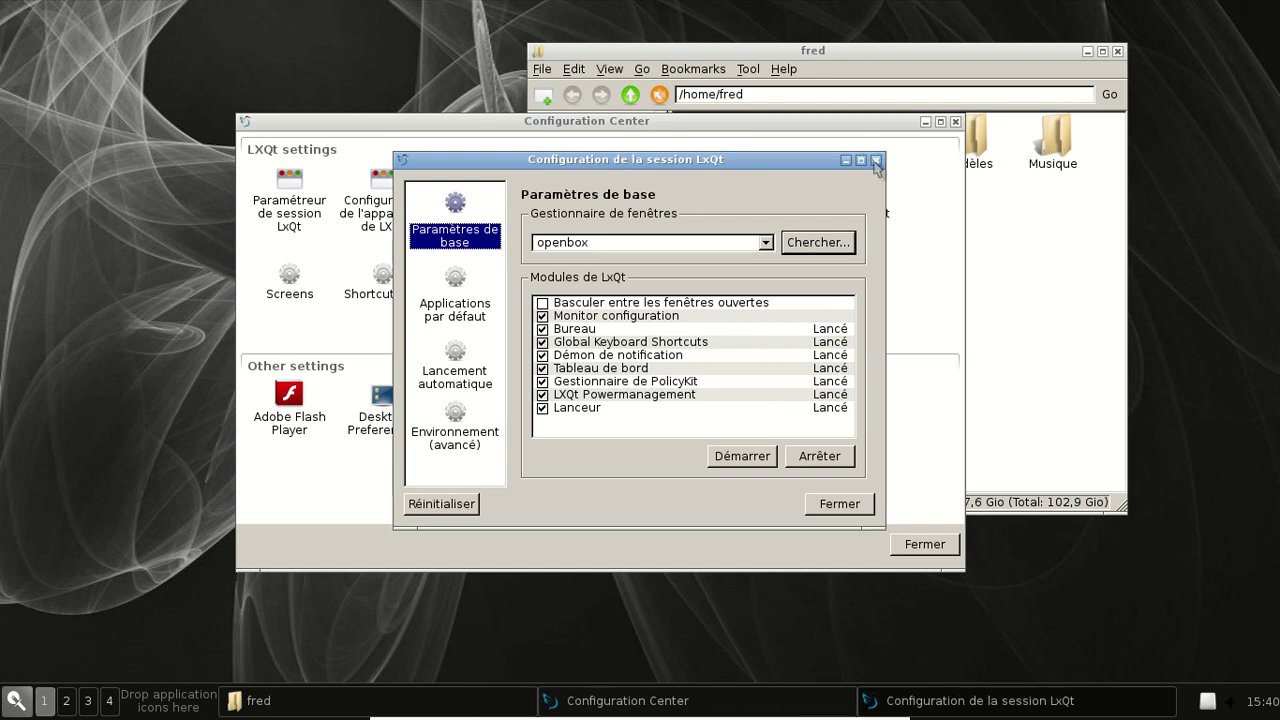
pyautogui.click(762, 243)
pyautogui.click(760, 256)
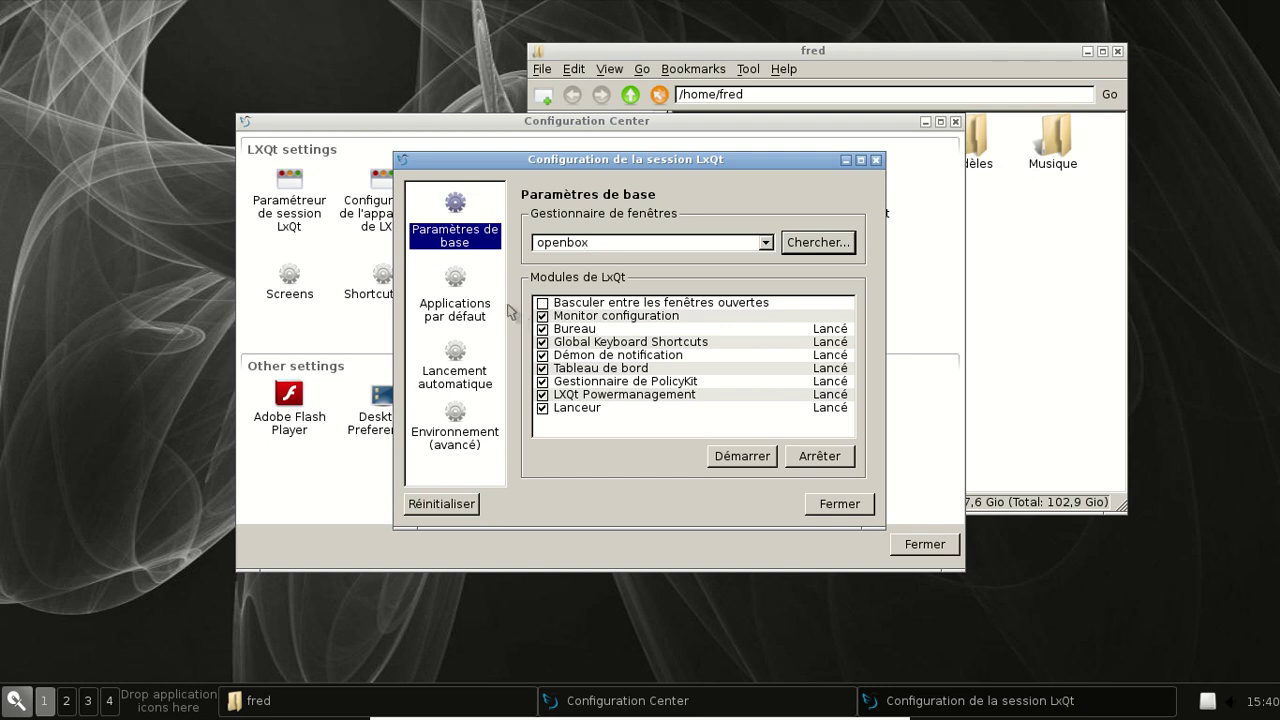
# Demonstrate the window switcher by cycling repeatedly through the open windows and returning to the session configuration.
pyautogui.hotkey('alt', 'Tab')
pyautogui.hotkey('alt', 'Tab')
pyautogui.hotkey('alt', 'Tab')
pyautogui.hotkey('alt', 'Tab')
pyautogui.hotkey('alt', 'Tab')
pyautogui.hotkey('alt', 'Tab')
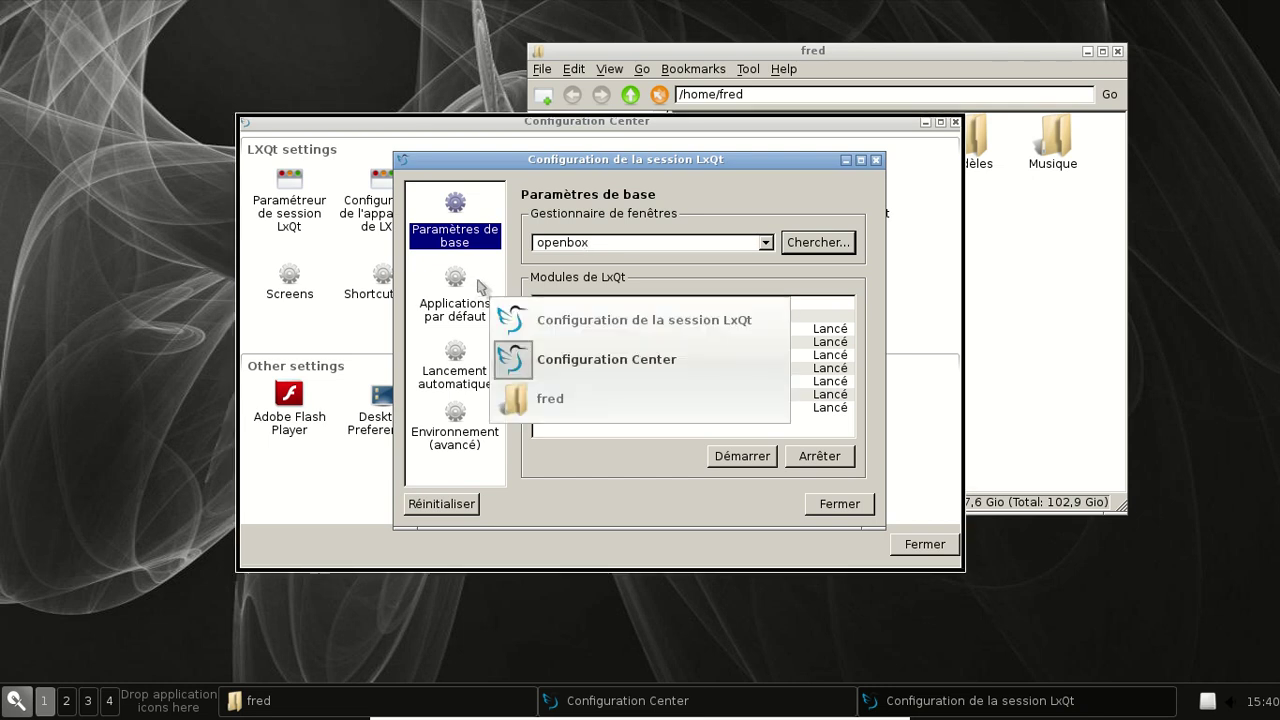
pyautogui.hotkey('alt', 'Tab')
pyautogui.hotkey('alt', 'Tab')
pyautogui.hotkey('alt', 'Tab')
pyautogui.hotkey('alt', 'Tab')
pyautogui.hotkey('alt', 'Tab')
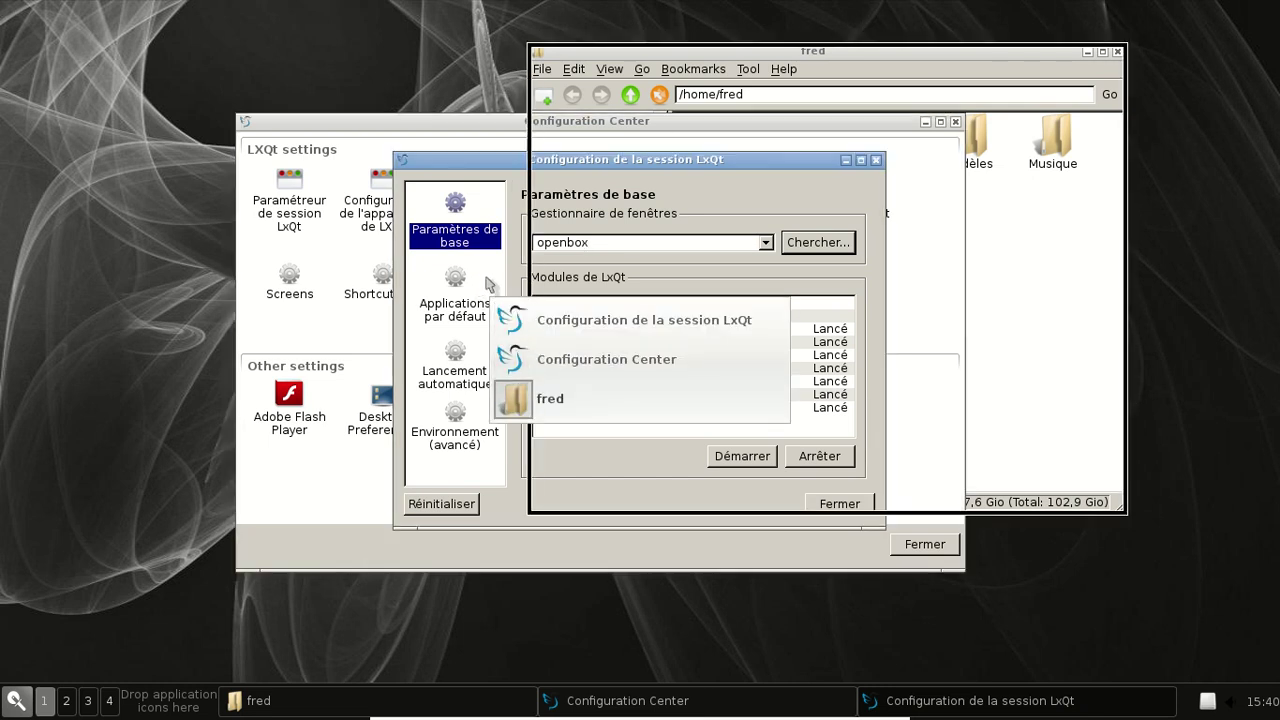
pyautogui.hotkey('alt', 'Tab')
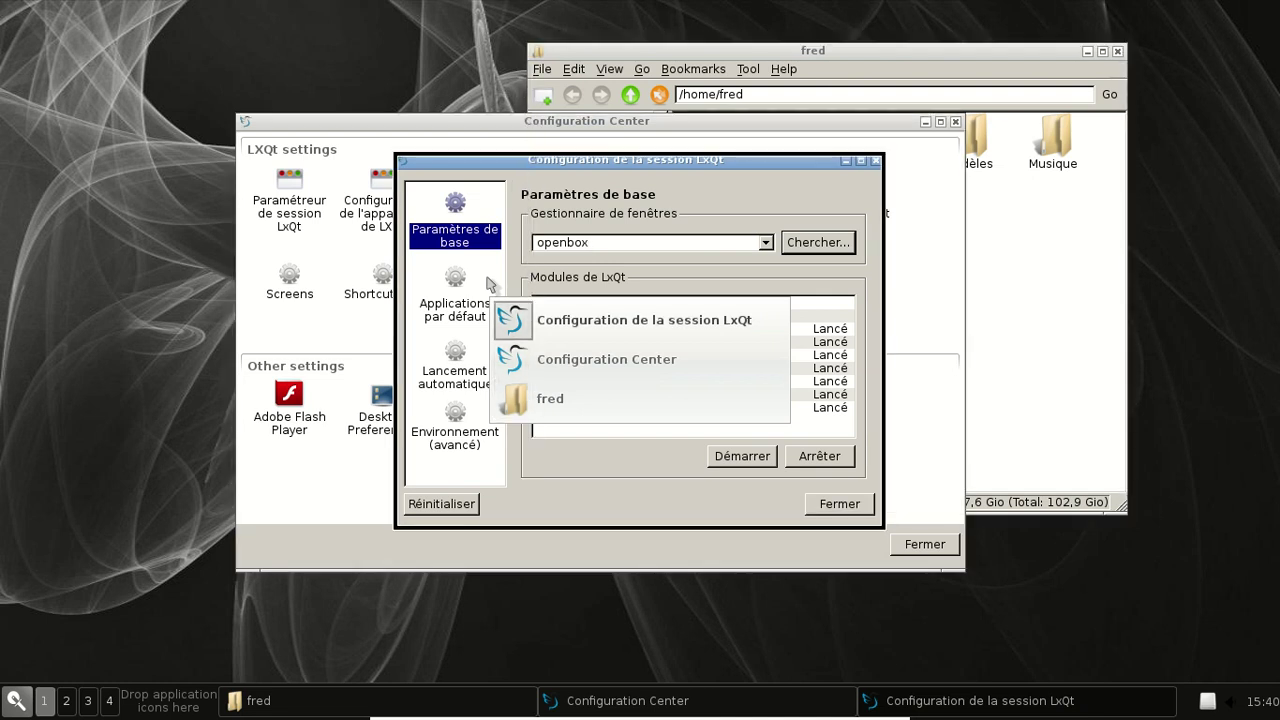
# Set the session's default terminal emulator to qterminal and its default web browser to arora.
pyautogui.click(470, 291)
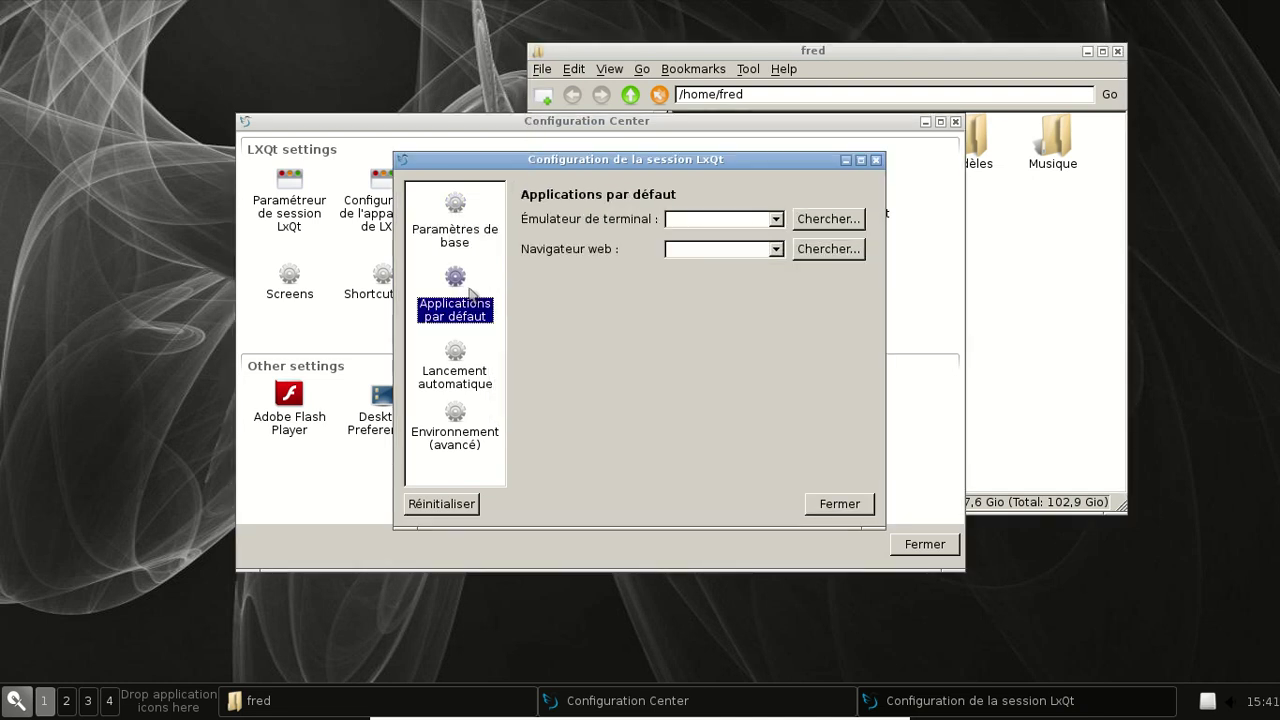
pyautogui.click(776, 219)
pyautogui.click(760, 237)
pyautogui.click(776, 249)
pyautogui.click(750, 267)
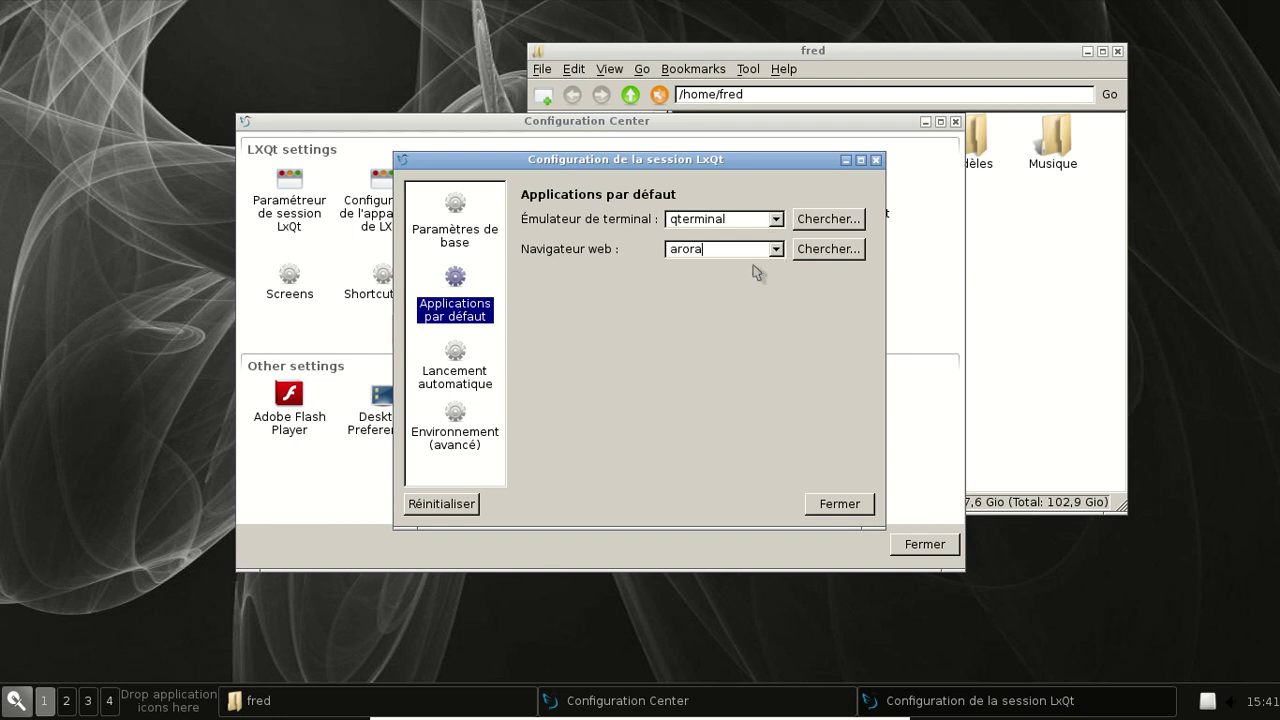
# Review the session's autostart applications and advanced environment variables, and close the session settings, acknowledging the restart notice.
pyautogui.click(458, 385)
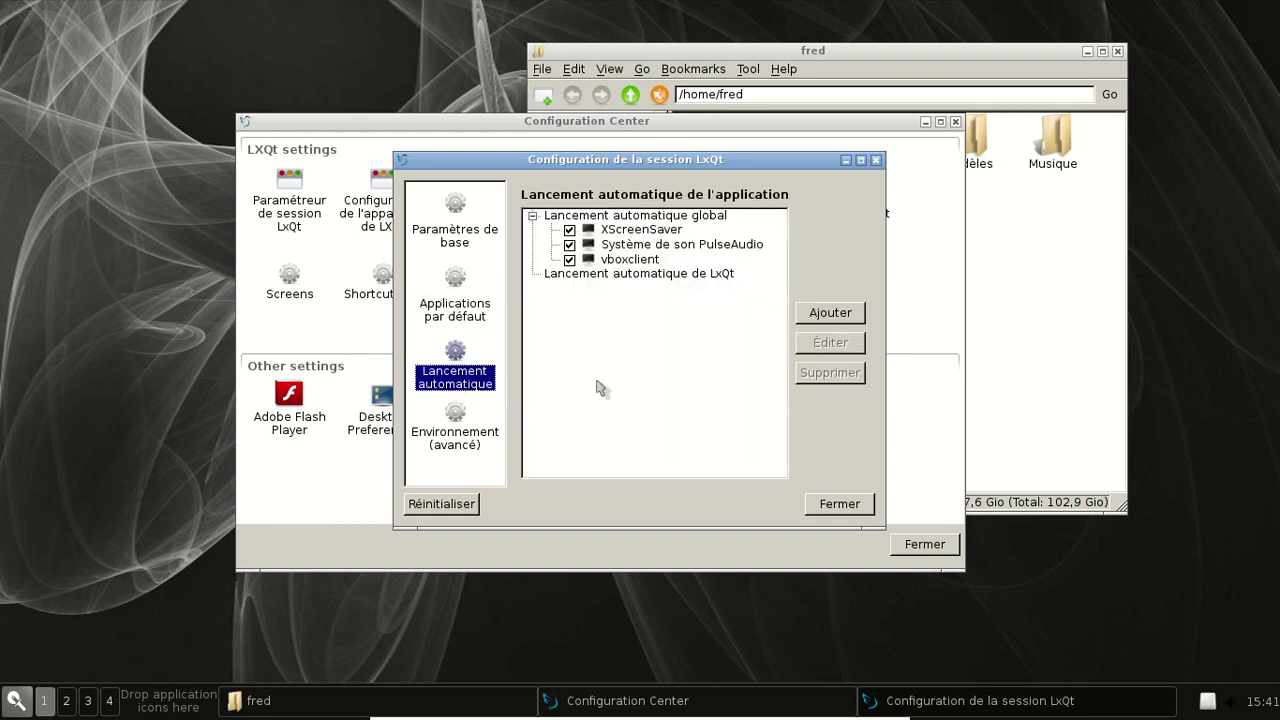
pyautogui.click(452, 437)
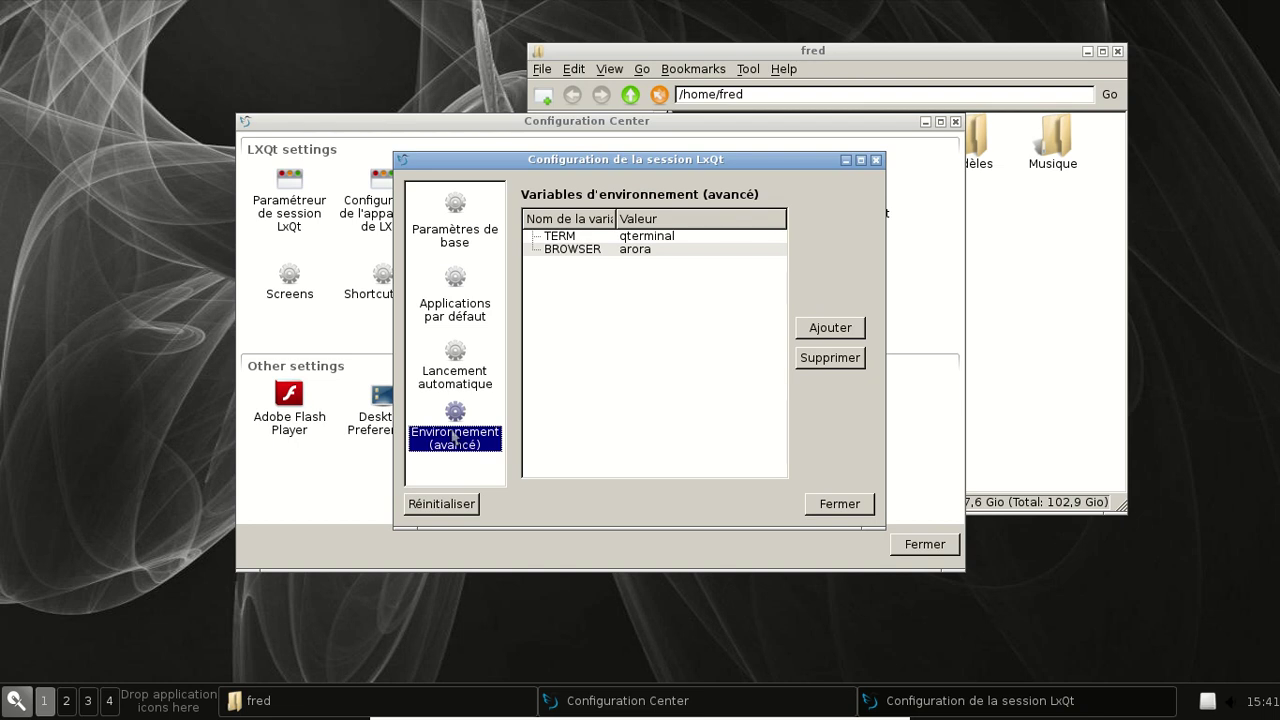
pyautogui.click(836, 504)
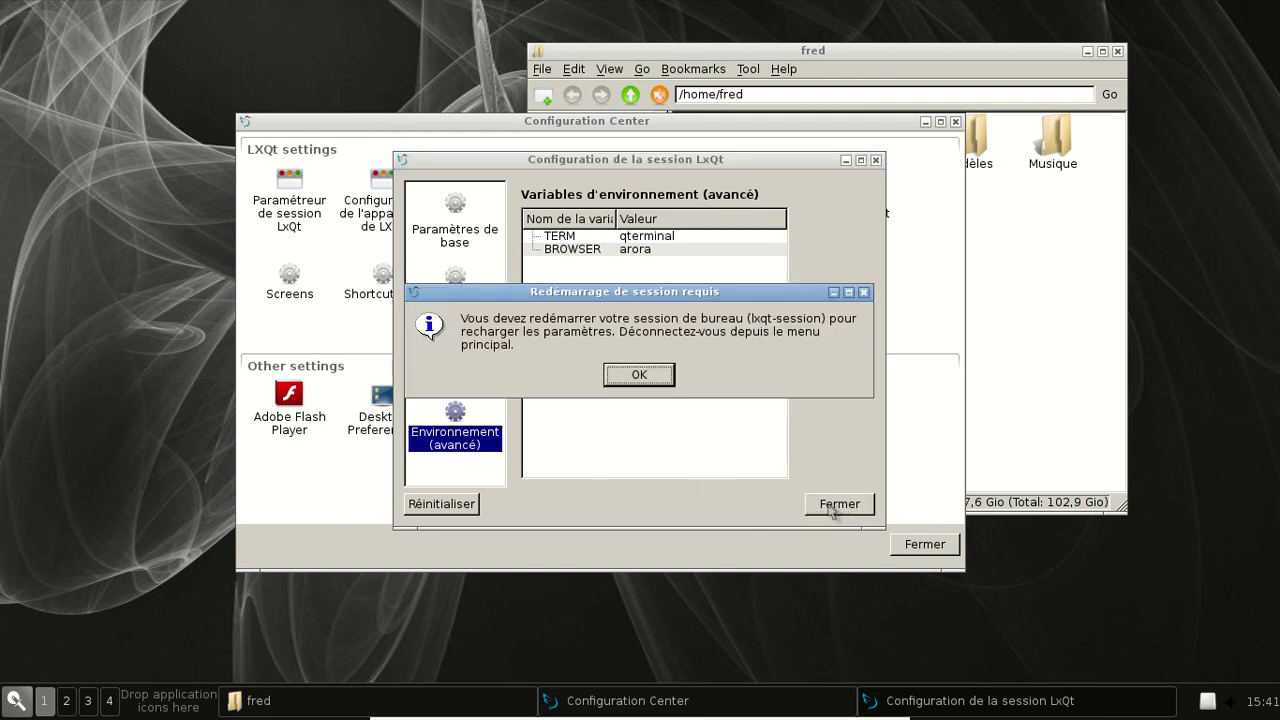
pyautogui.click(640, 376)
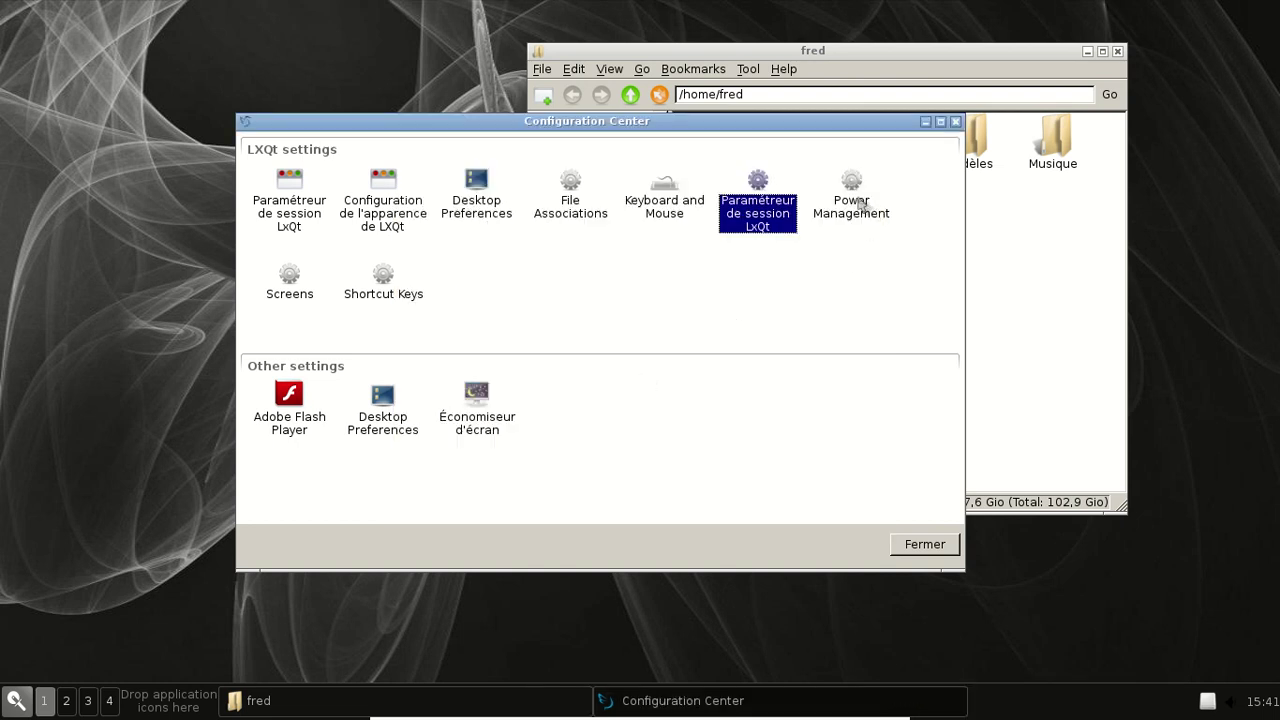
# Open the Power Management settings, review the battery, lid and idle pages, and close them.
pyautogui.click(860, 205)
pyautogui.click(859, 195)
pyautogui.click(860, 205)
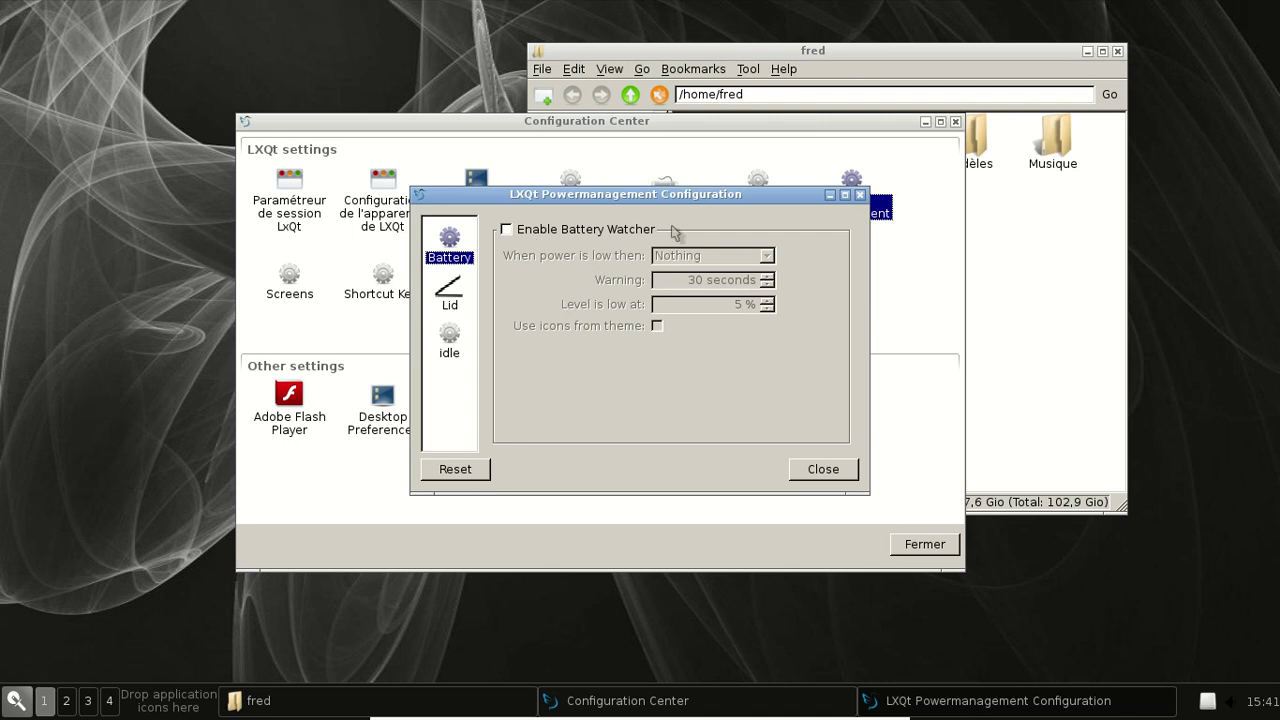
pyautogui.click(452, 297)
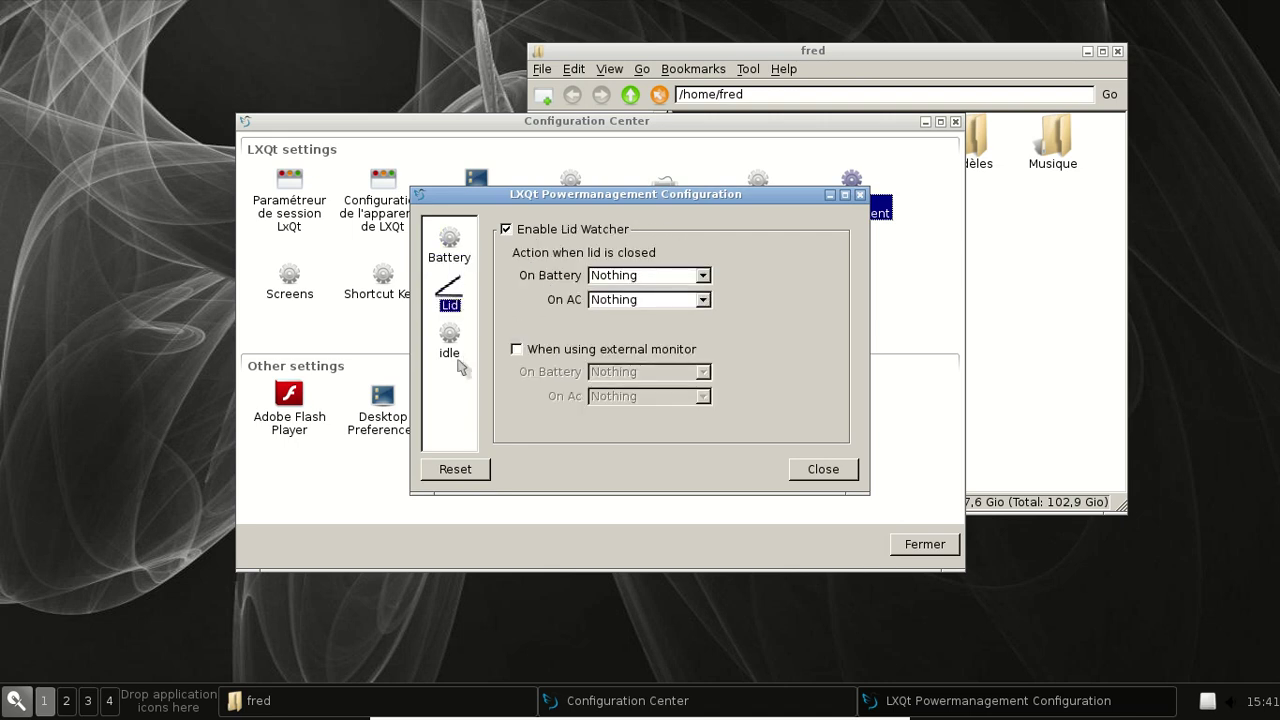
pyautogui.click(452, 340)
pyautogui.click(859, 195)
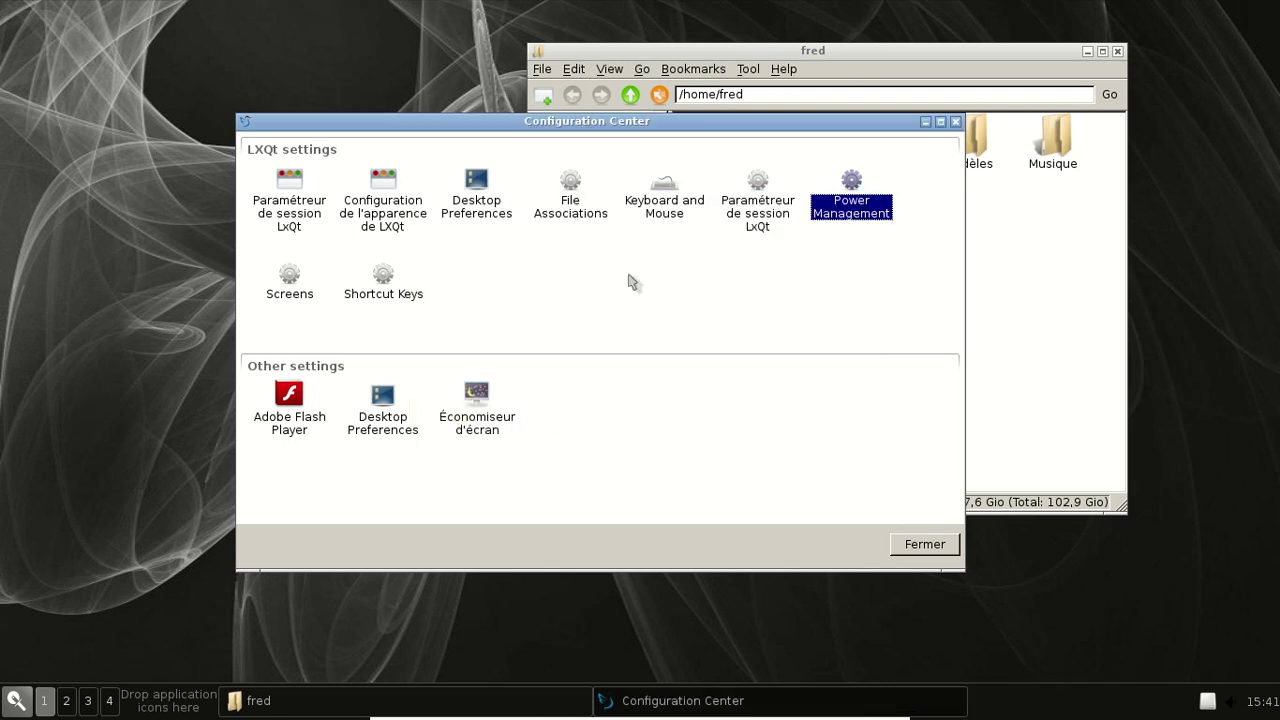
# Open the Screens configuration to view the display output settings, and cancel it without applying changes.
pyautogui.doubleClick(288, 284)
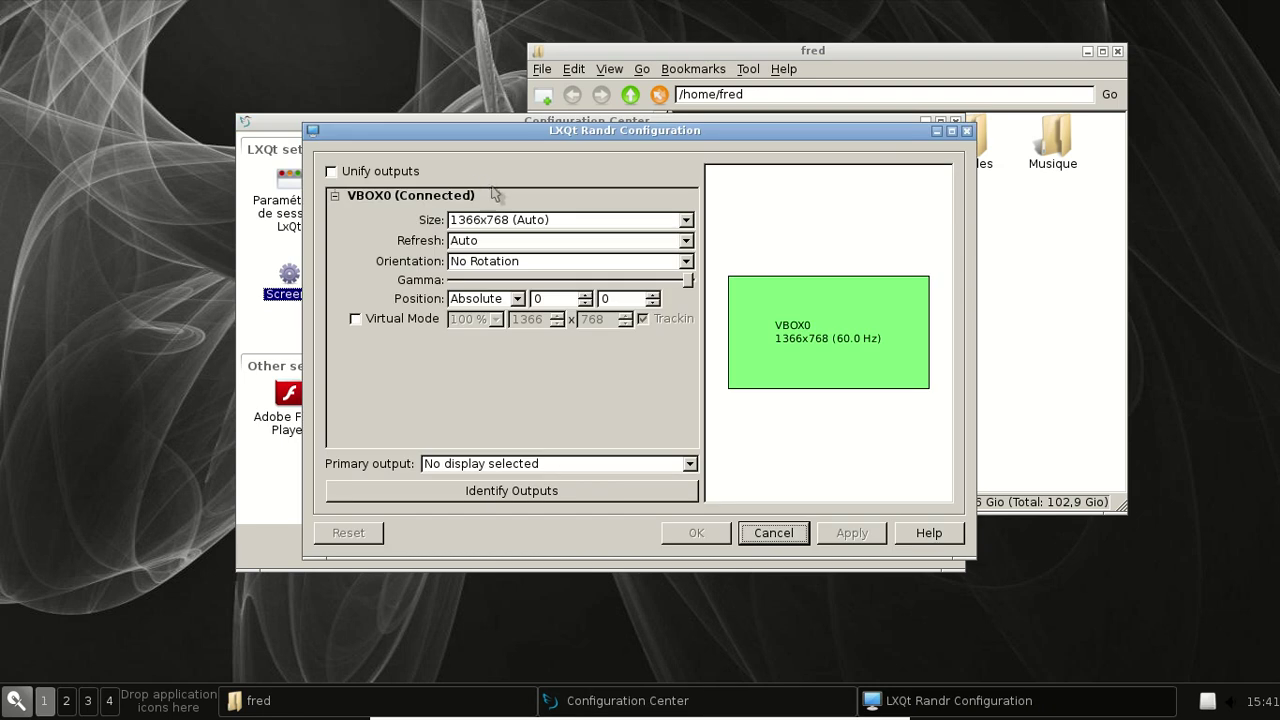
pyautogui.click(792, 535)
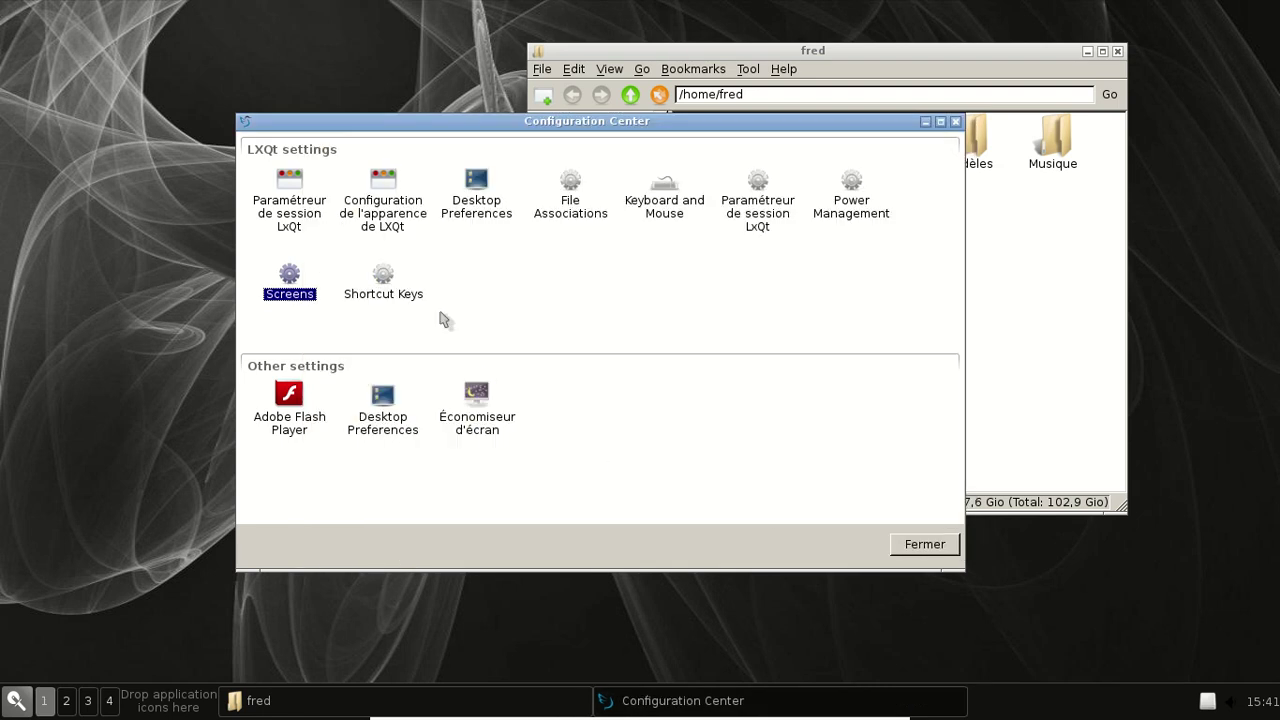
# Open the Shortcut Keys module, review the list of global keyboard shortcuts, and close it.
pyautogui.doubleClick(383, 278)
pyautogui.moveTo(885, 247); pyautogui.dragTo(876, 387)
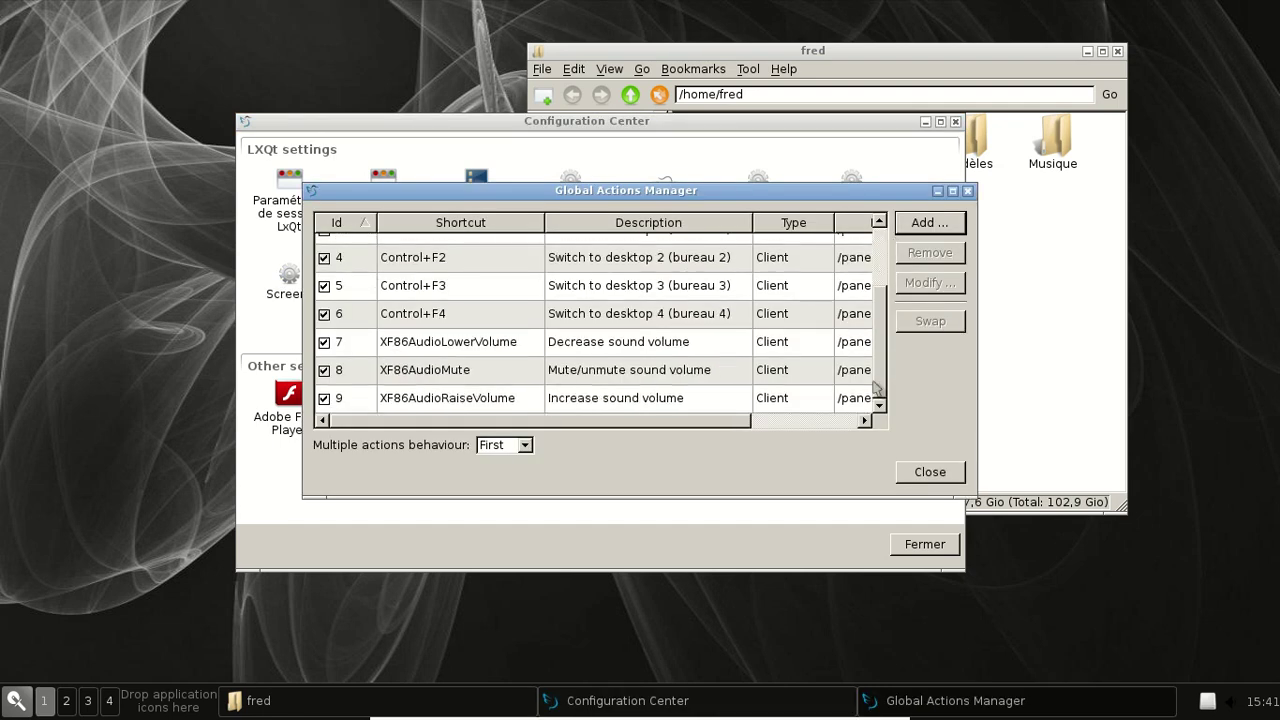
pyautogui.click(938, 471)
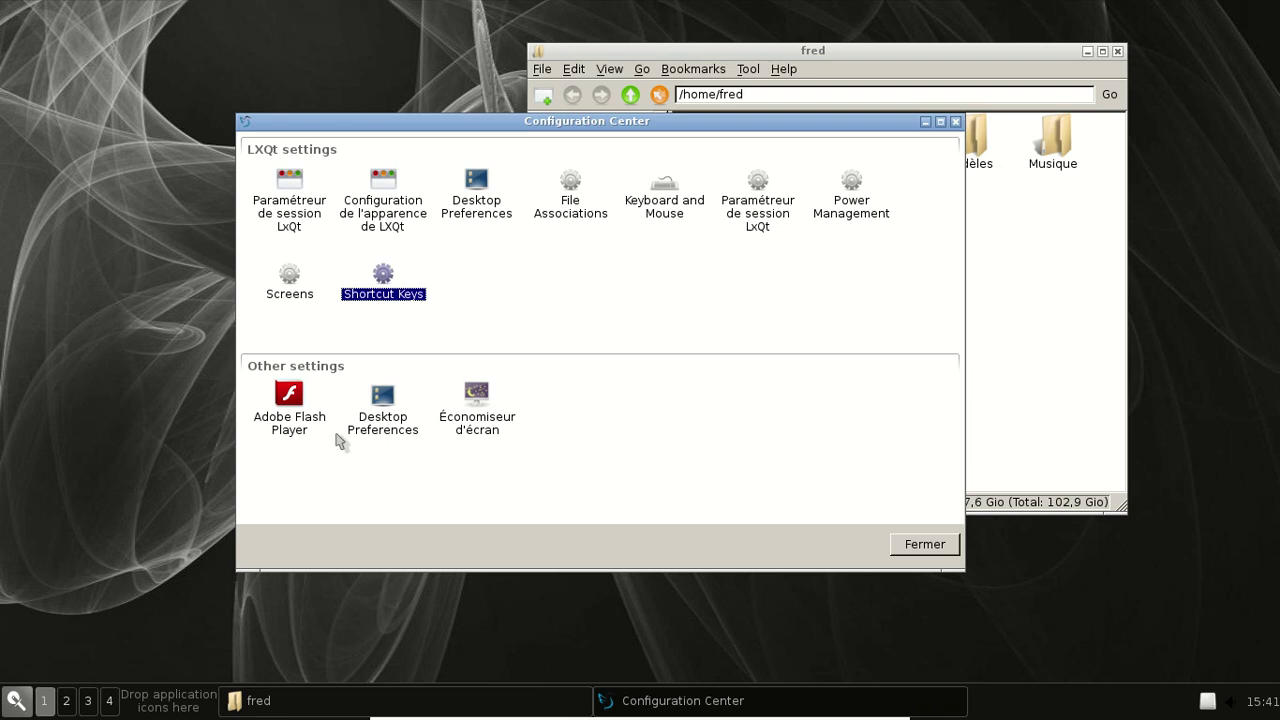
# Review the Desktop Preferences and the Économiseur d'écran settings, close both, and close the Configuration Center.
pyautogui.doubleClick(395, 426)
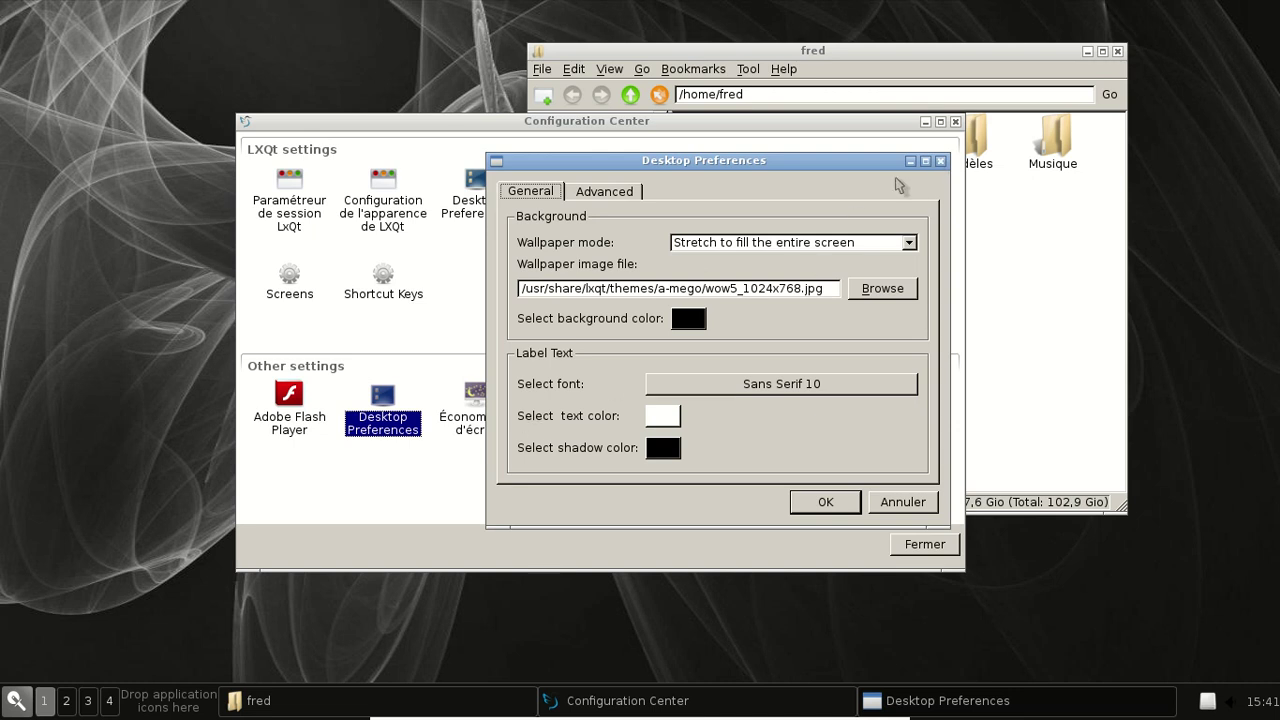
pyautogui.click(940, 162)
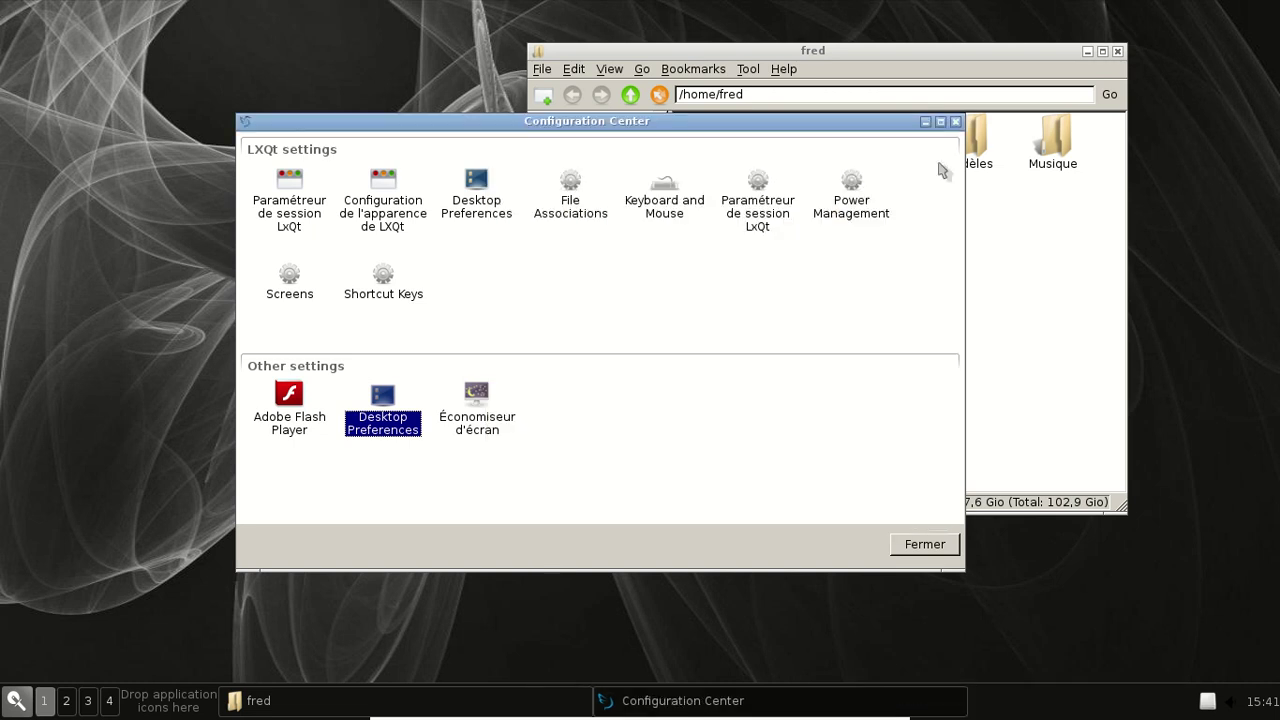
pyautogui.doubleClick(499, 424)
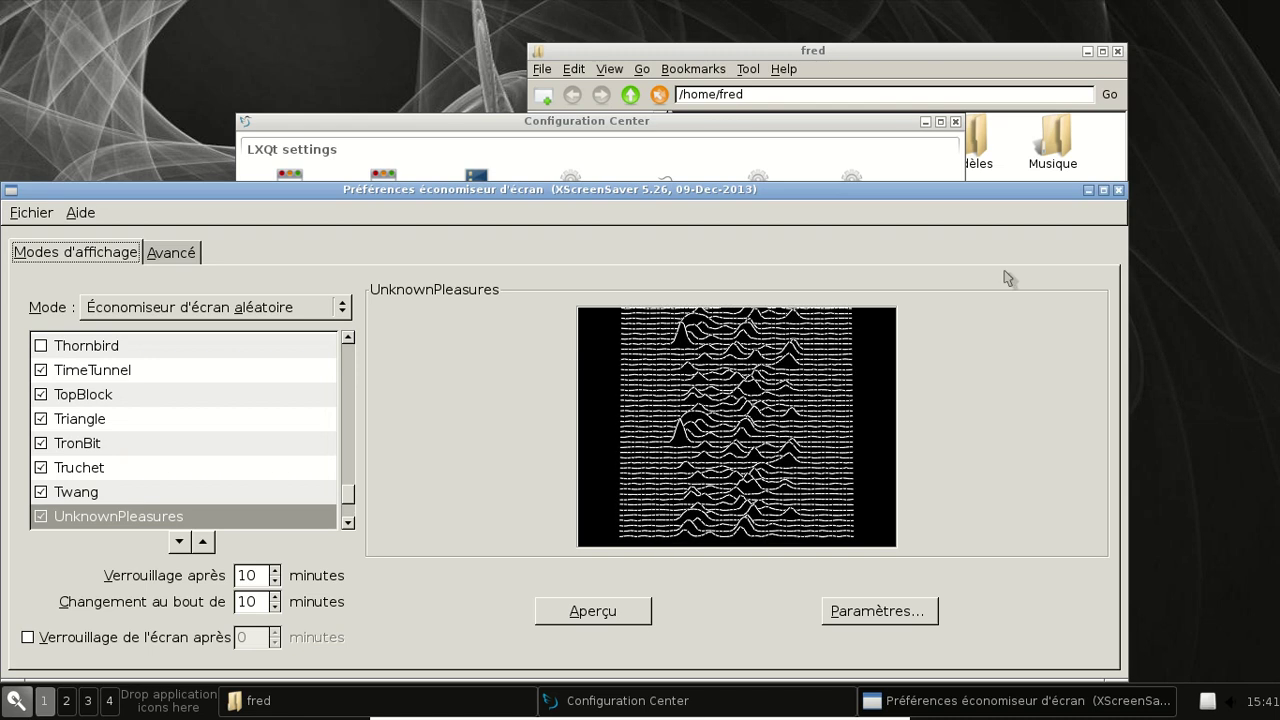
pyautogui.click(1119, 190)
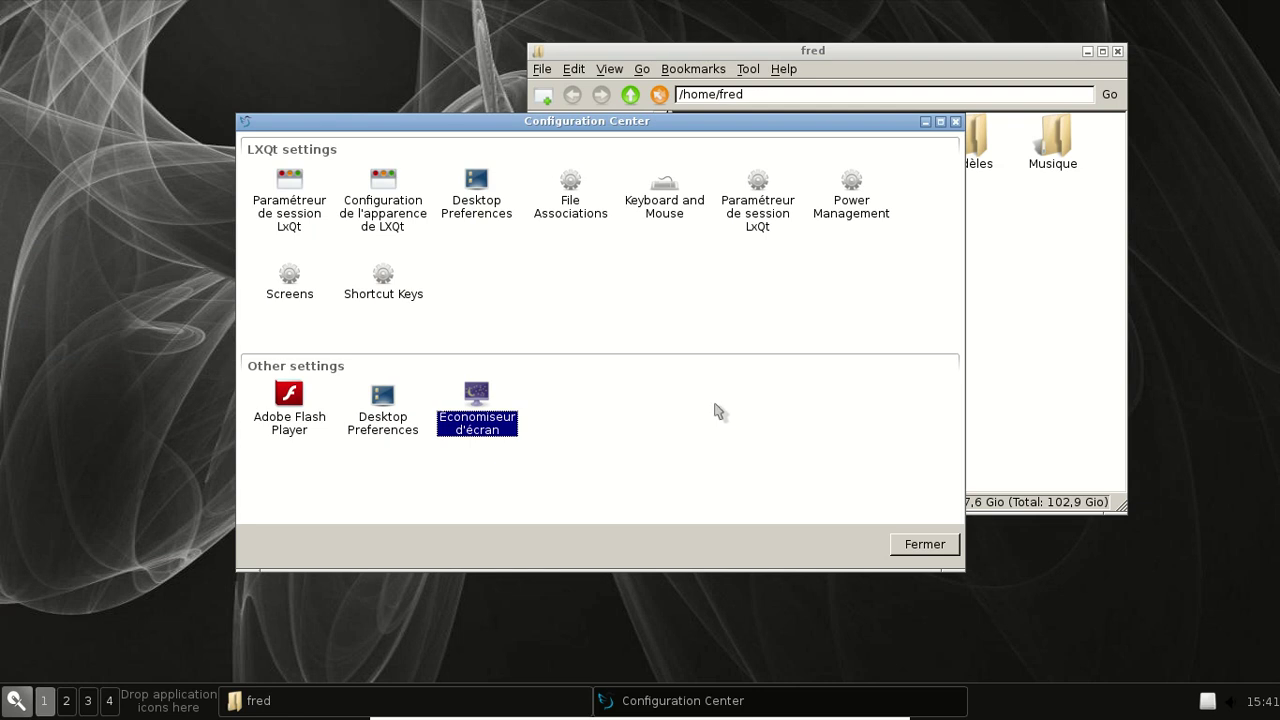
pyautogui.click(921, 544)
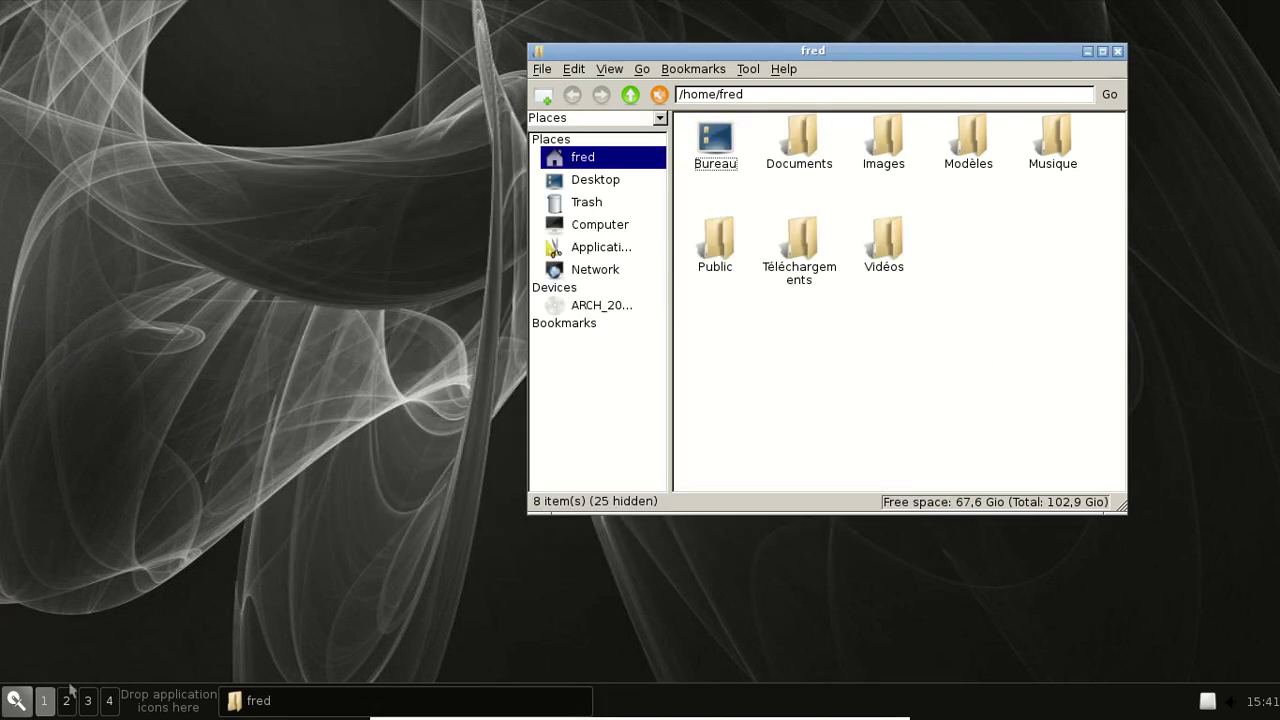
# Launch LxImage Image Viewer, view its About information, and close the viewer.
pyautogui.click(20, 699)
pyautogui.moveTo(118, 432)
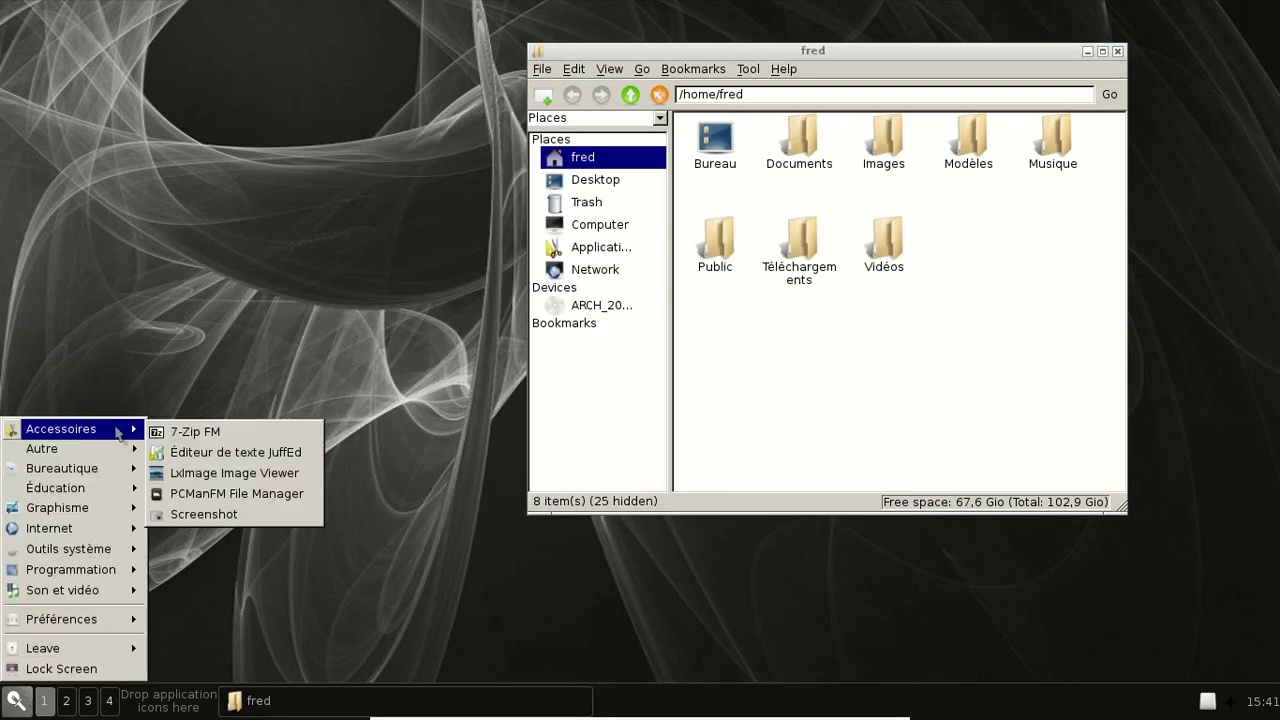
pyautogui.click(231, 473)
pyautogui.click(148, 27)
pyautogui.click(170, 48)
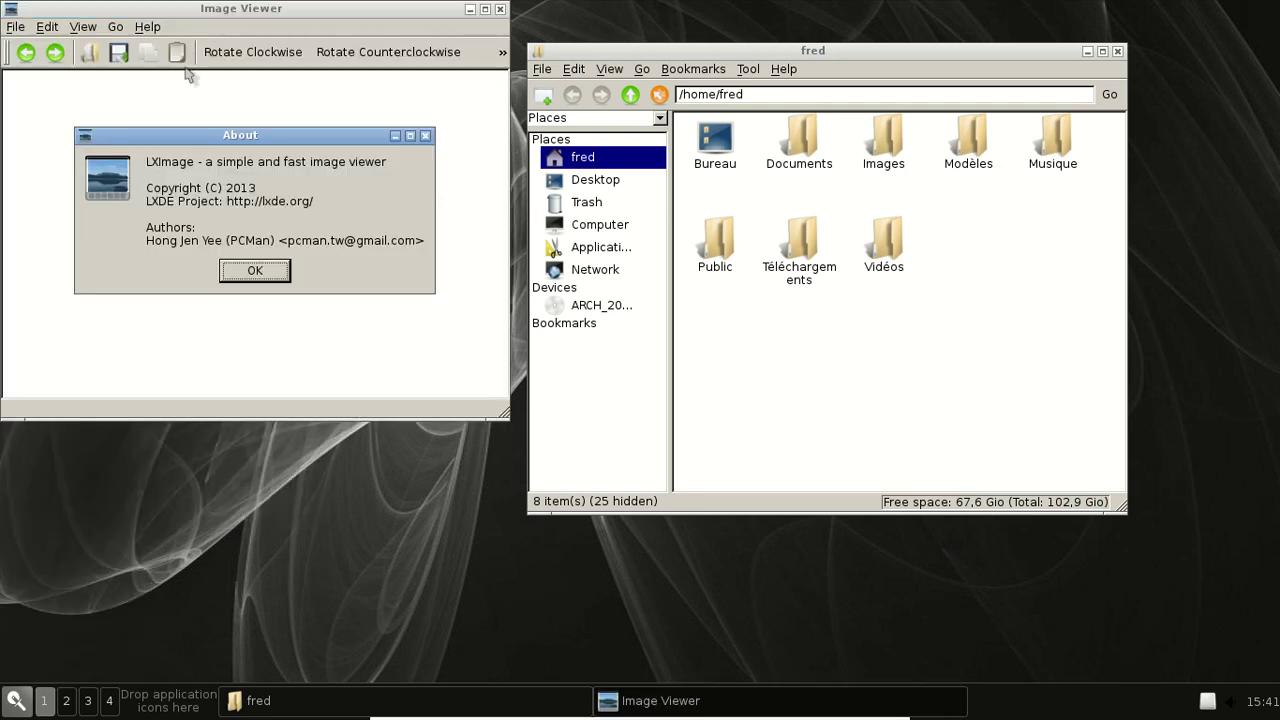
pyautogui.click(256, 269)
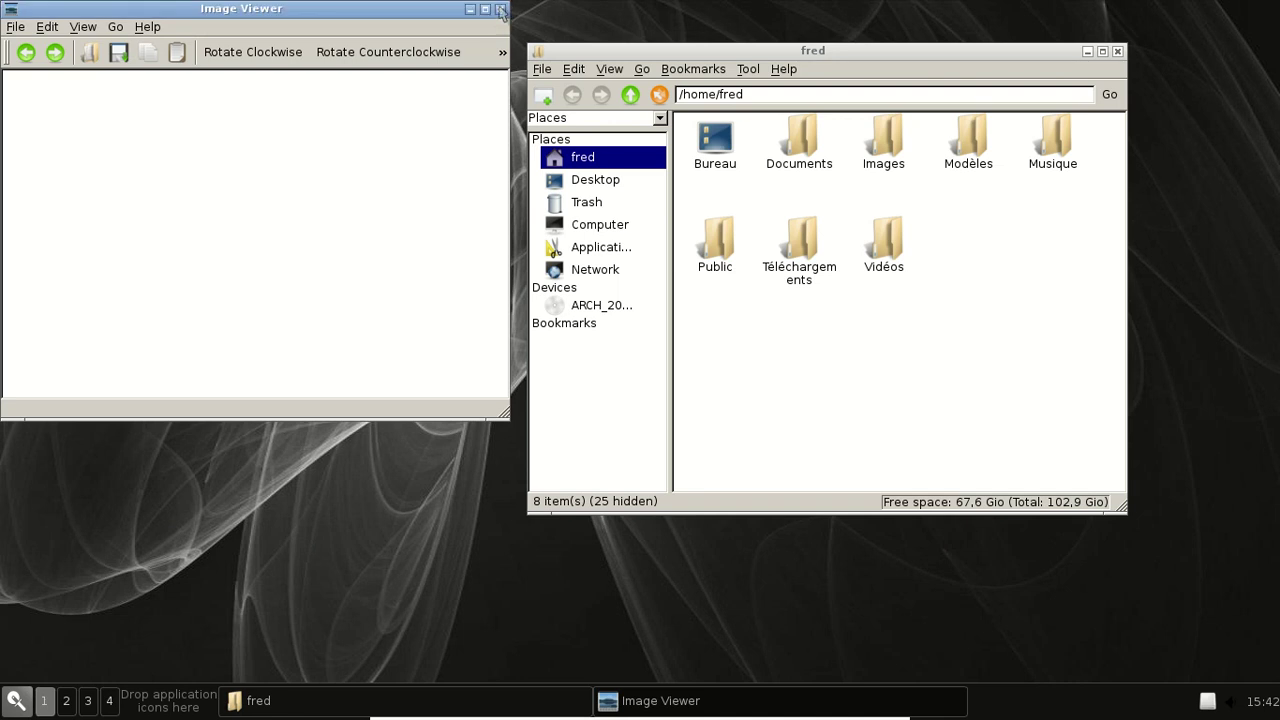
pyautogui.click(502, 10)
# Look through the application categories and launch QasMixer from Son et vidéo.
pyautogui.click(16, 700)
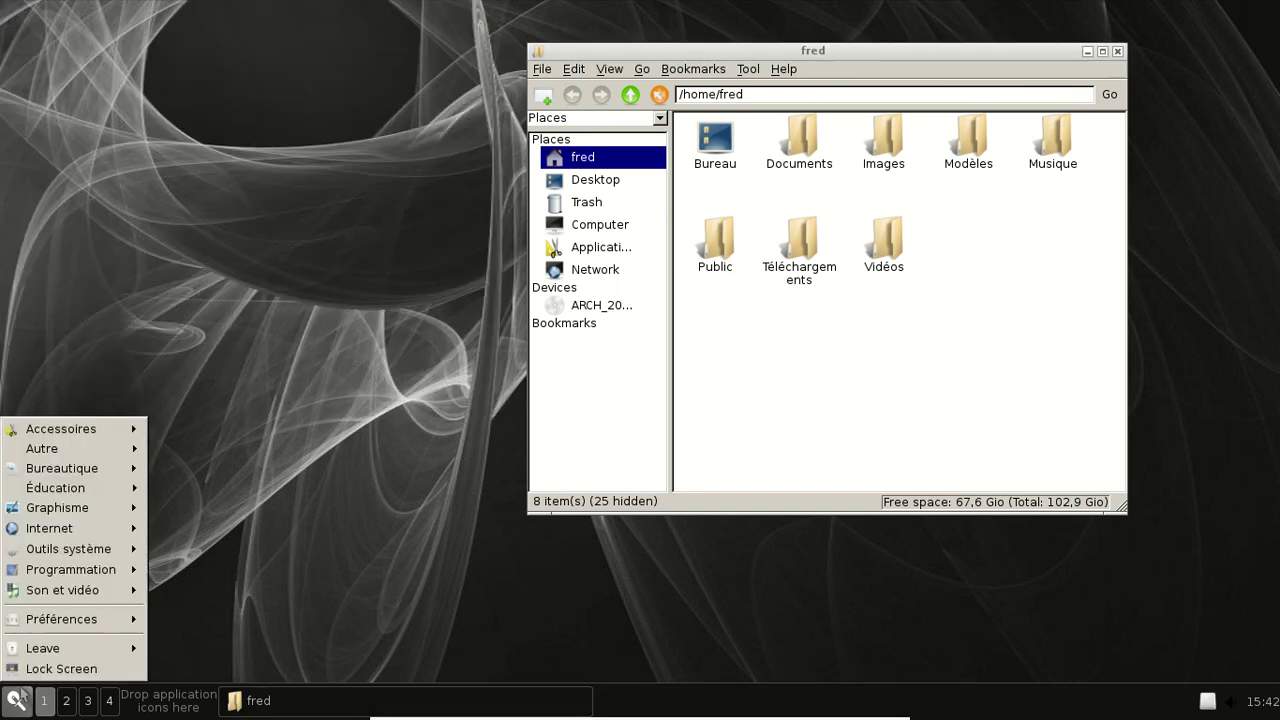
pyautogui.moveTo(52, 596)
pyautogui.moveTo(40, 557)
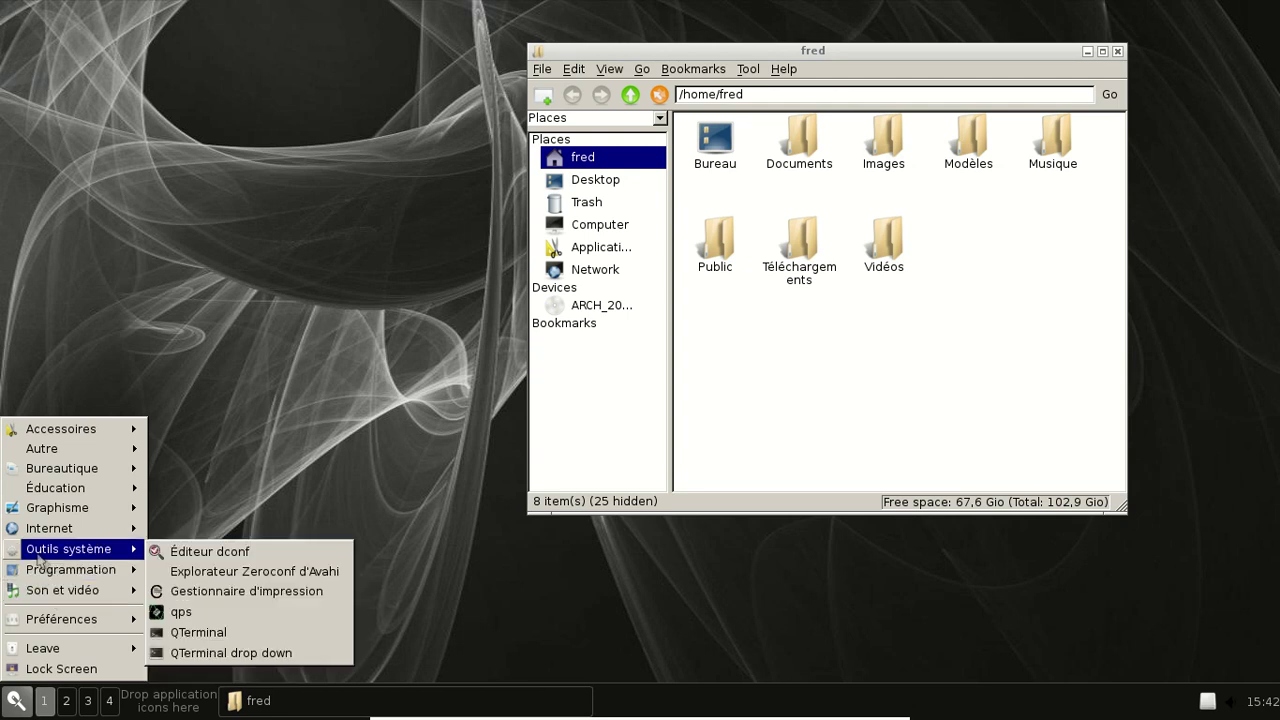
pyautogui.moveTo(32, 535)
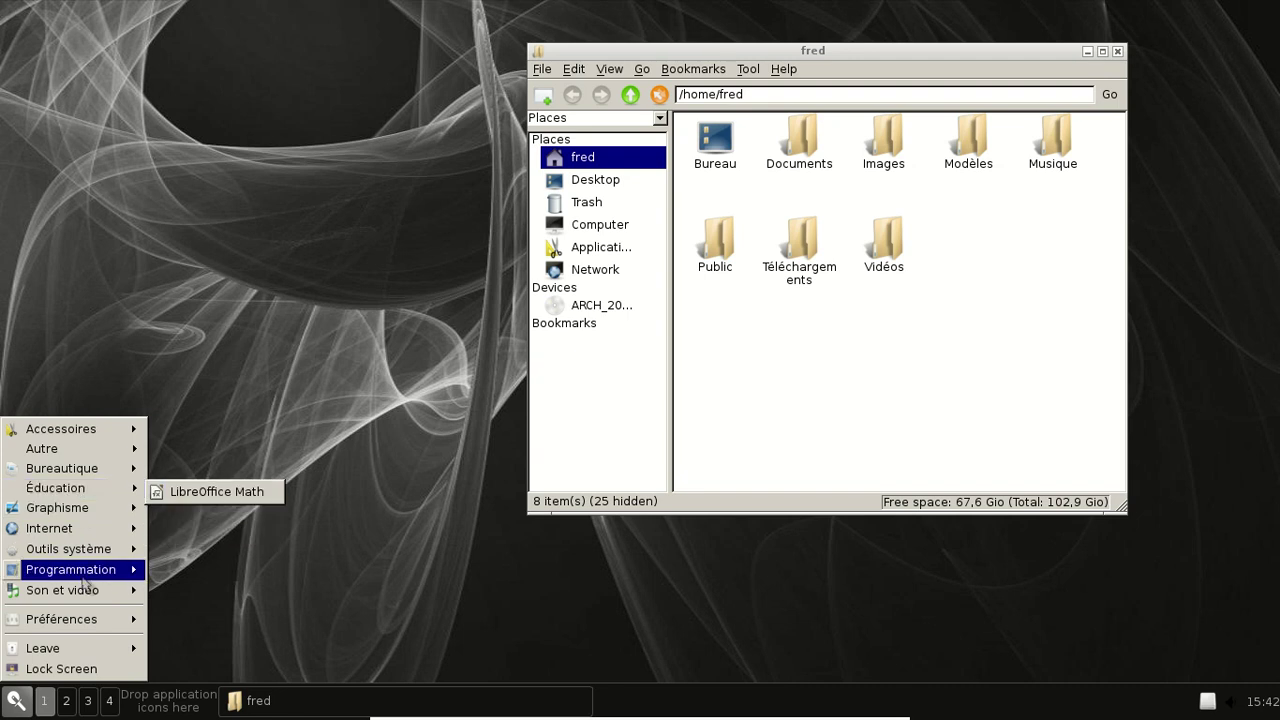
pyautogui.moveTo(103, 626)
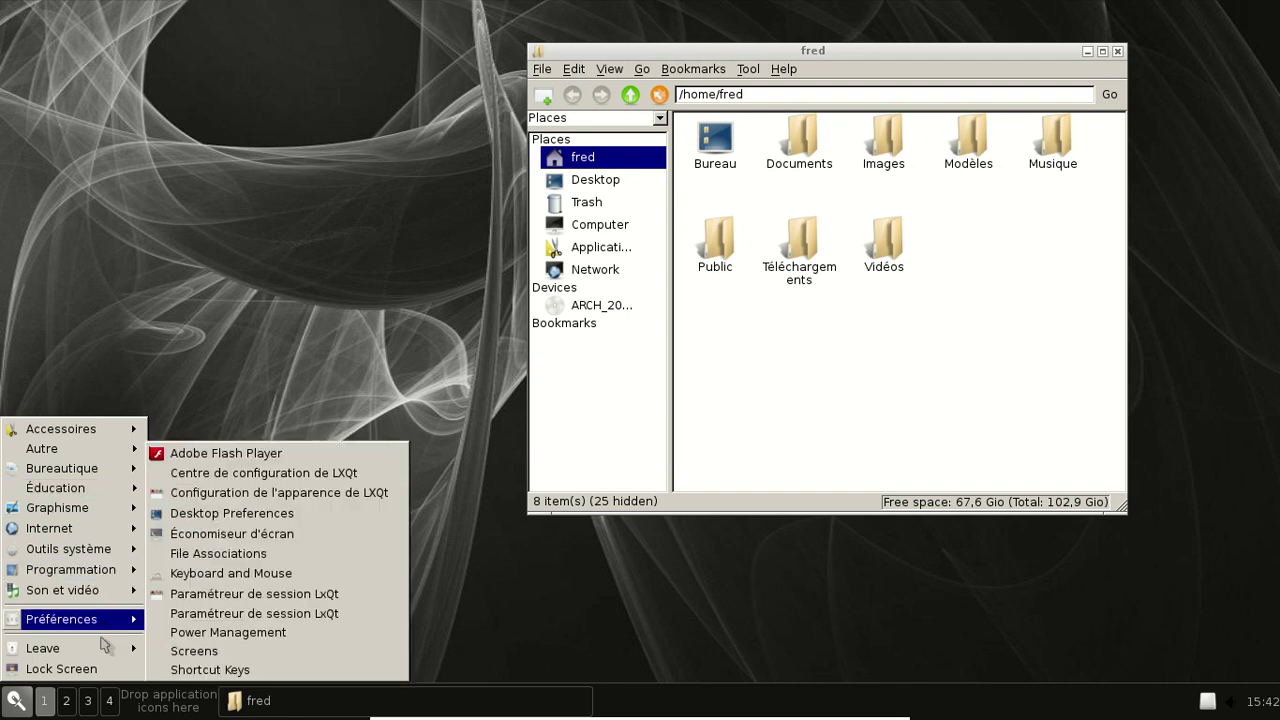
pyautogui.moveTo(100, 655)
pyautogui.moveTo(97, 600)
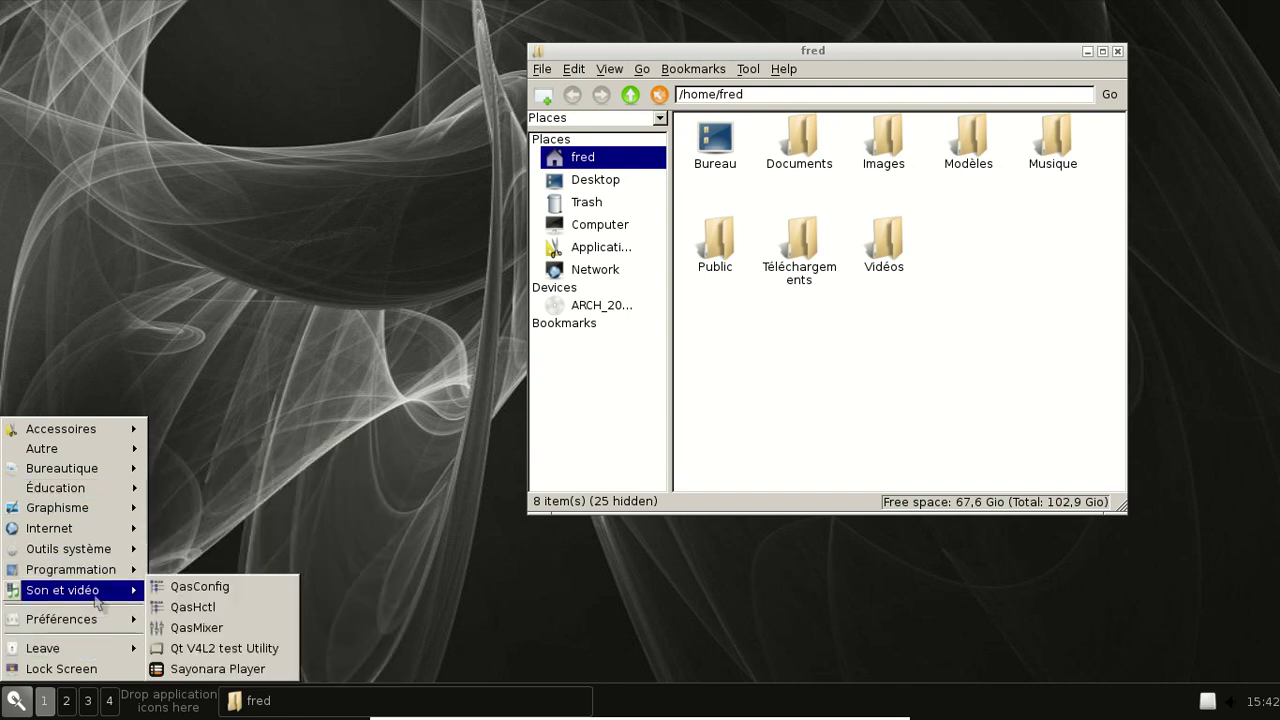
pyautogui.click(258, 628)
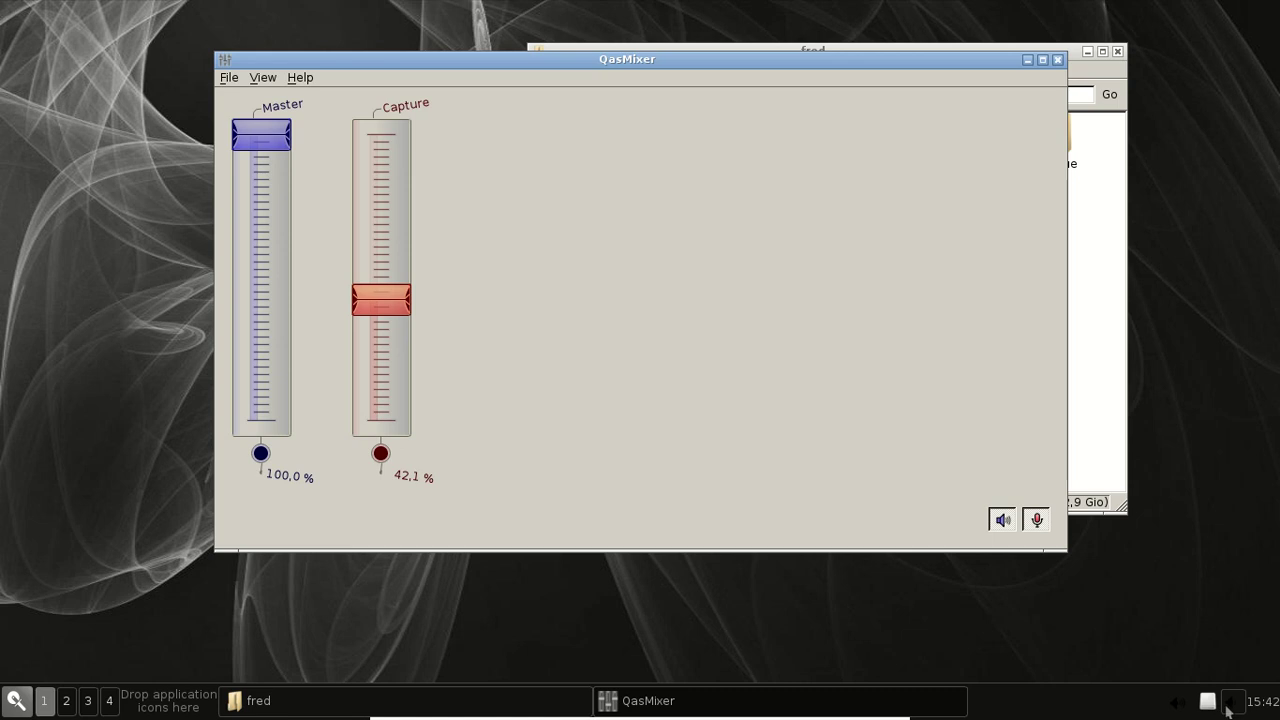
# Set the LXQt theme to ambiance in the LXQt appearance configuration and close it.
pyautogui.click(16, 700)
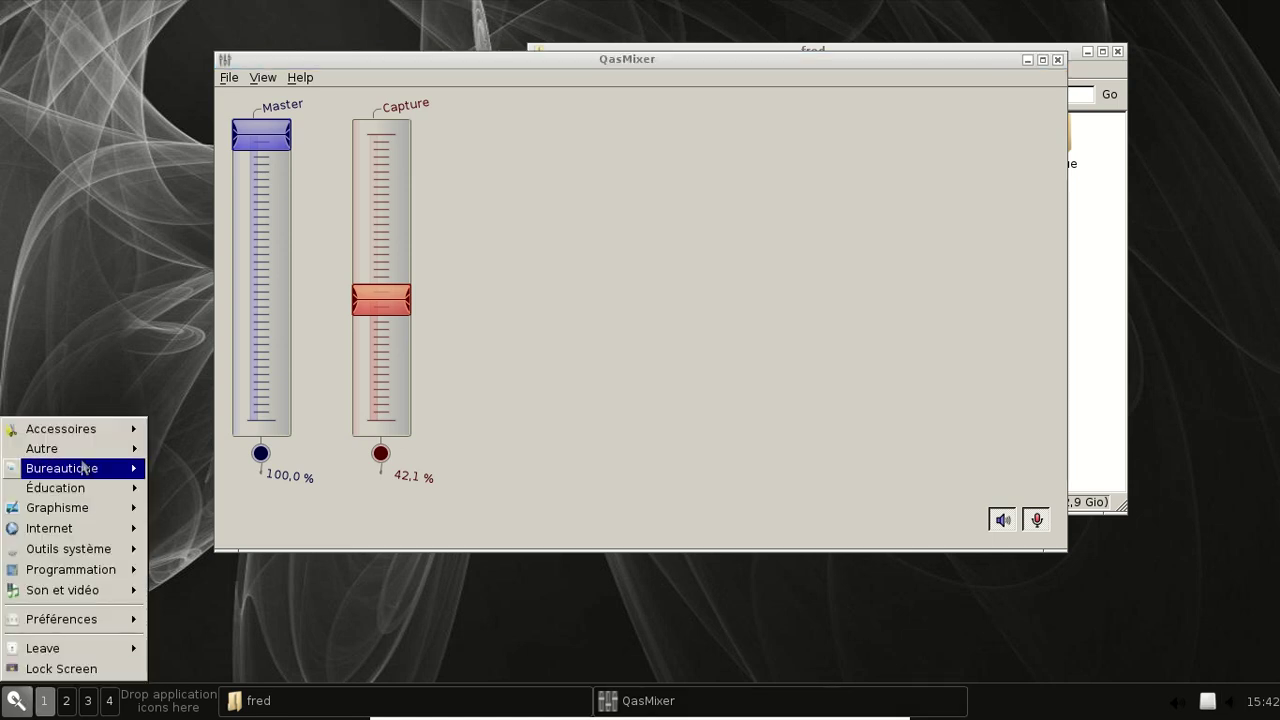
pyautogui.moveTo(88, 432)
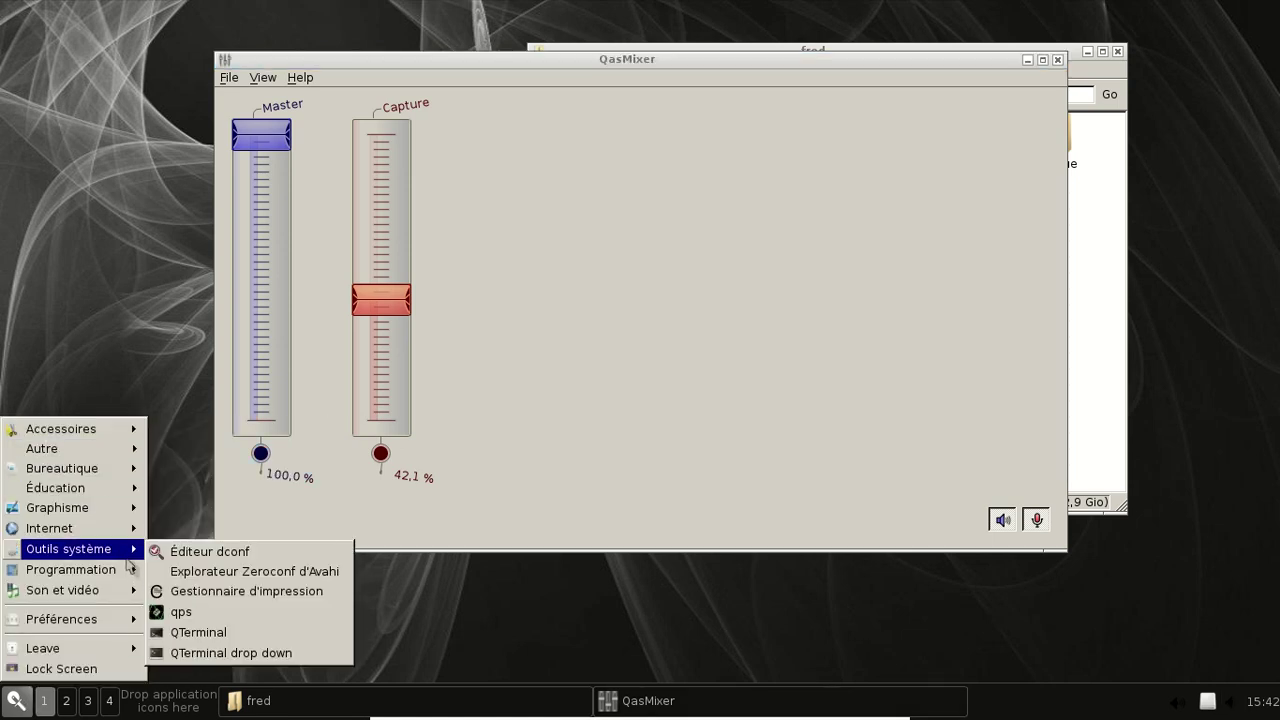
pyautogui.moveTo(121, 592)
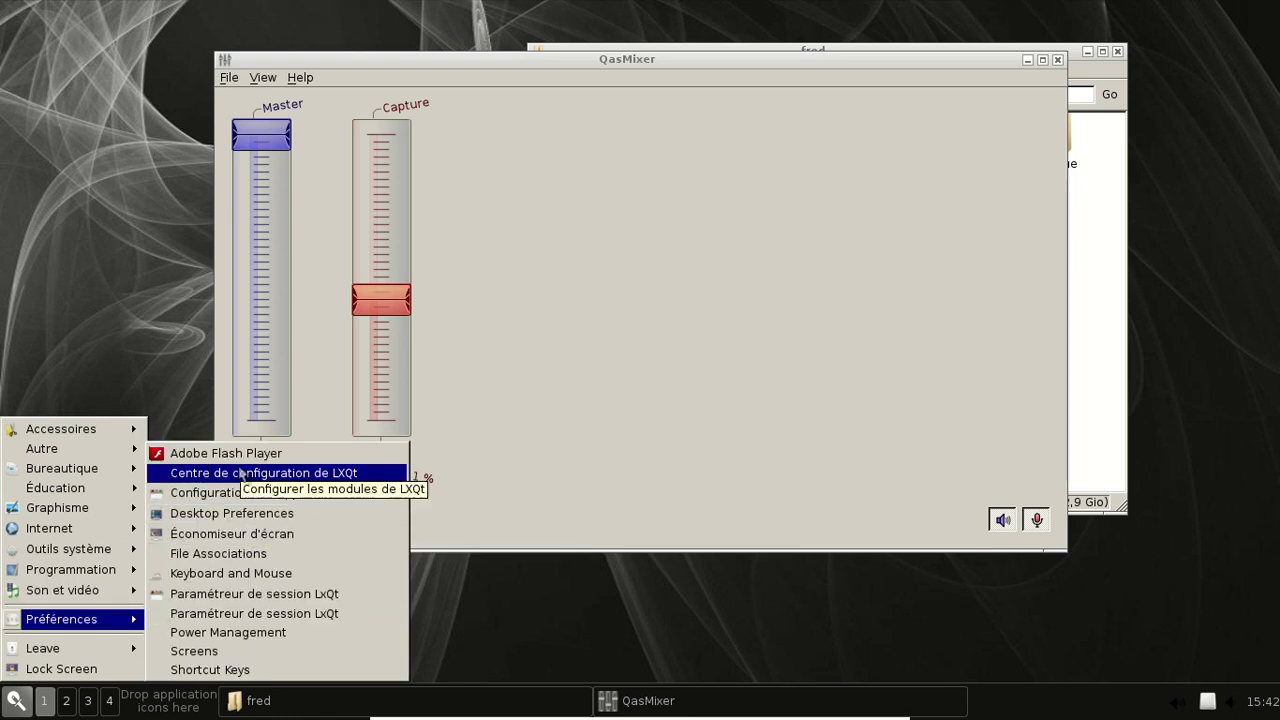
pyautogui.click(250, 492)
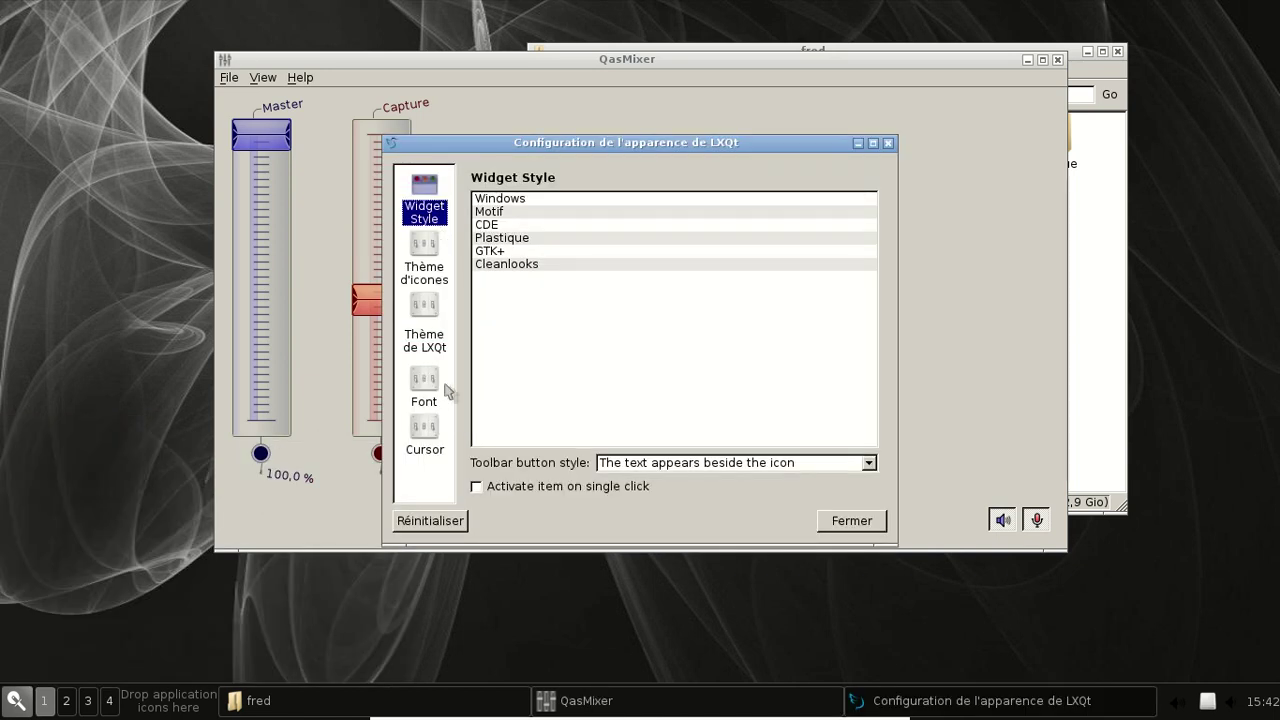
pyautogui.click(434, 272)
pyautogui.click(428, 305)
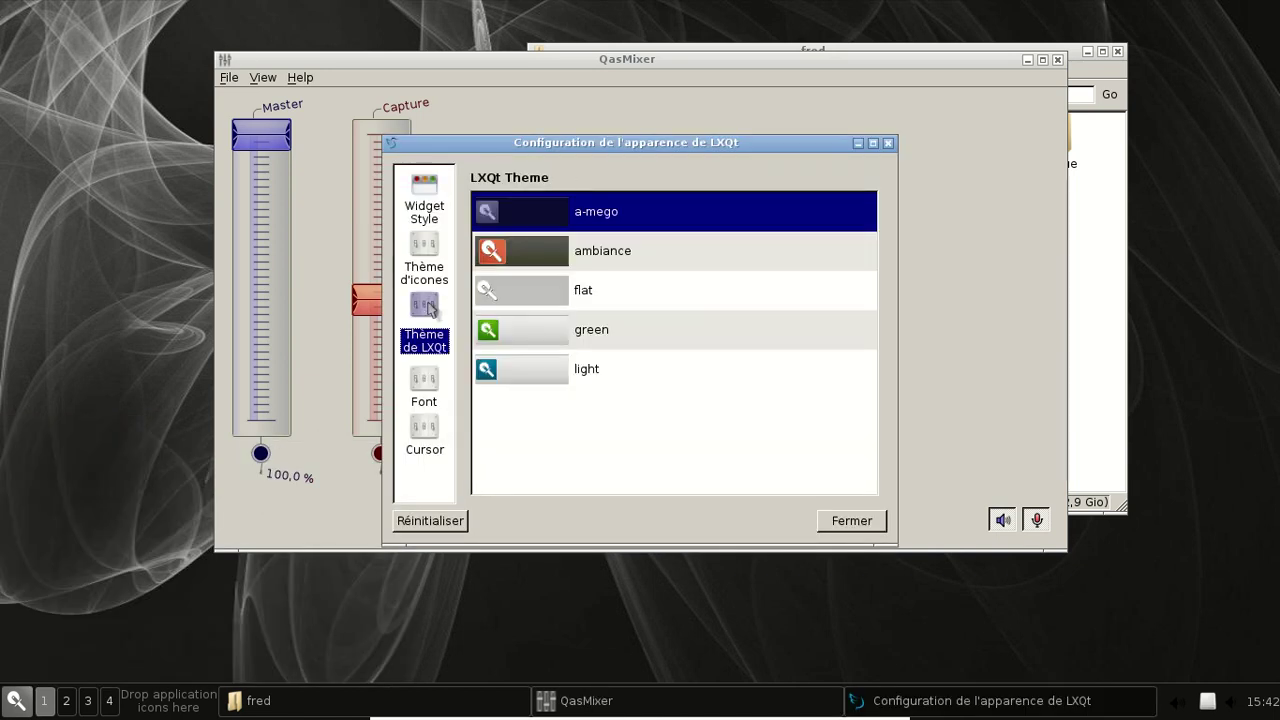
pyautogui.click(626, 257)
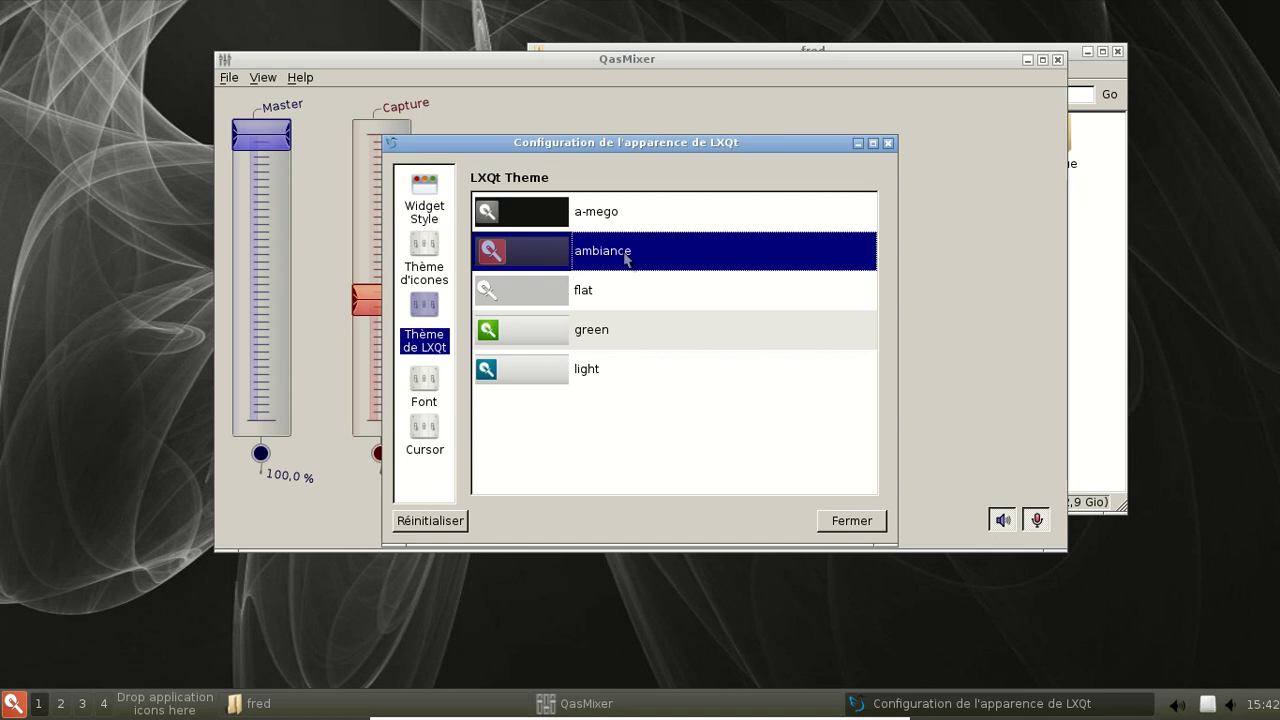
pyautogui.click(849, 522)
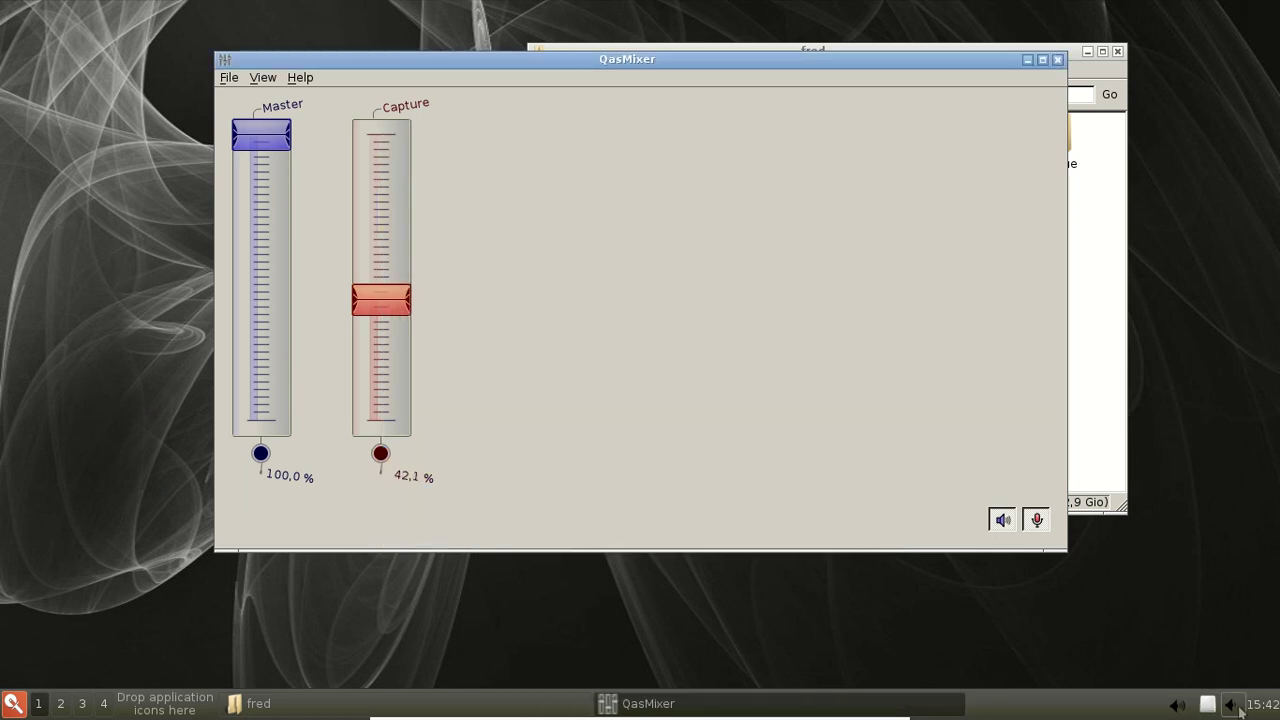
# Show the volume control's slider from the desktop panel and dismiss it.
pyautogui.click(1237, 706)
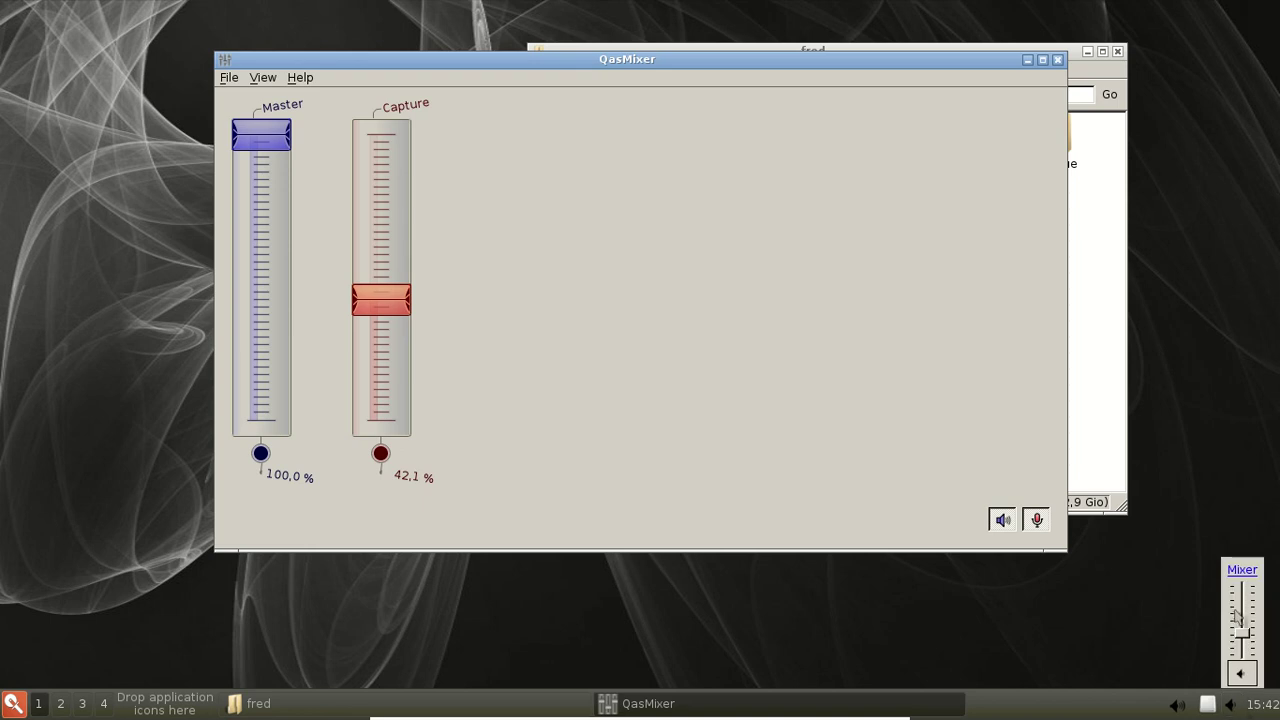
pyautogui.moveTo(1250, 640); pyautogui.dragTo(1000, 587)
pyautogui.click(1092, 602)
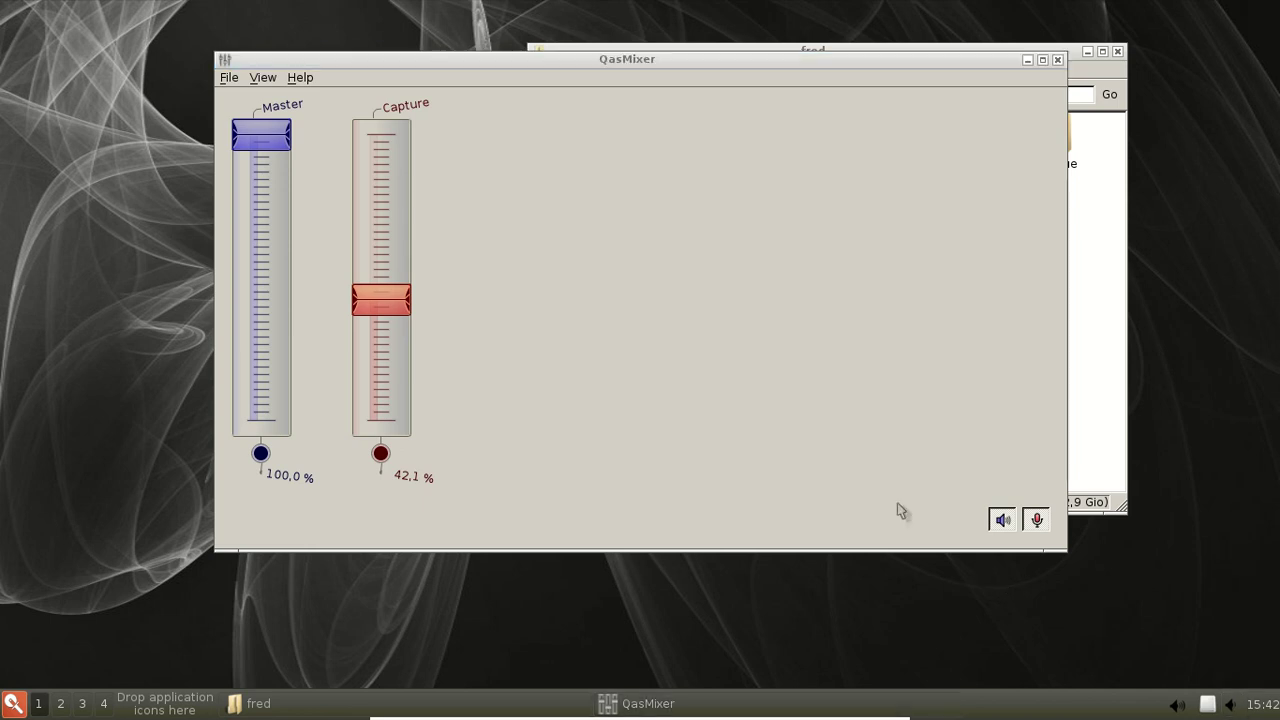
# View QasMixer's program information and close the information window.
pyautogui.click(300, 77)
pyautogui.click(312, 97)
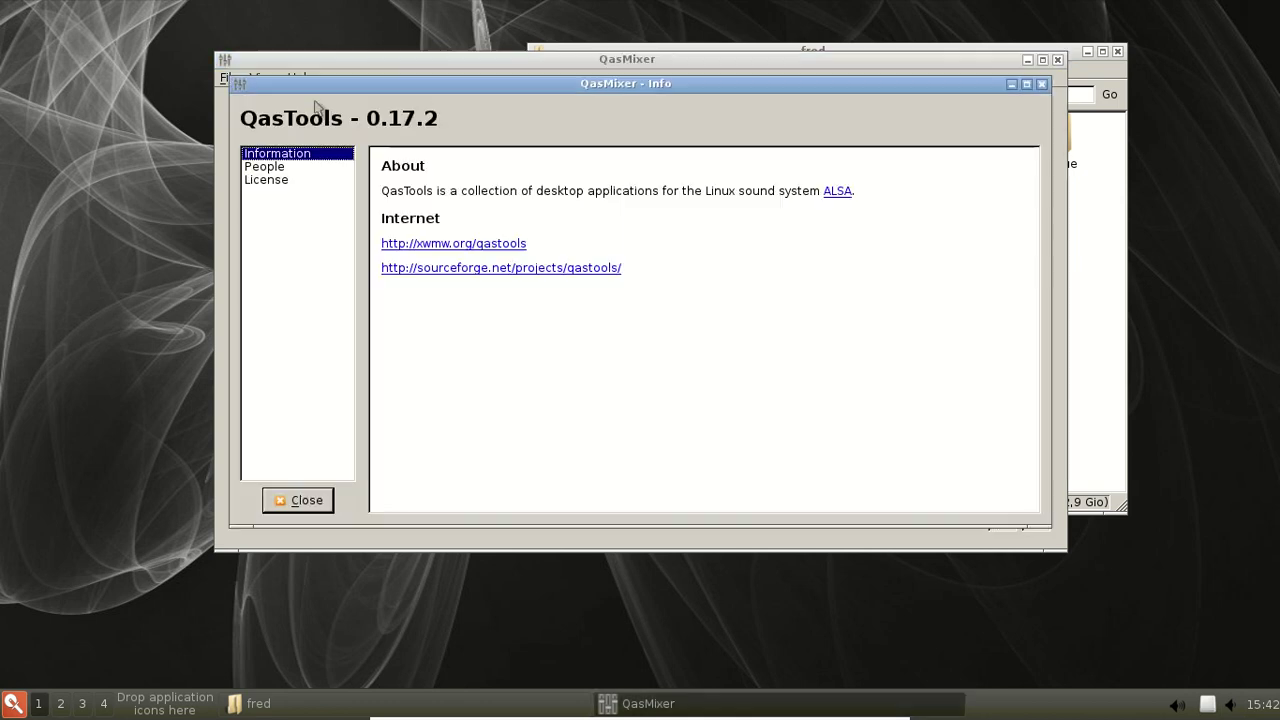
pyautogui.click(1041, 85)
# Review the panel volume control's device and behavior settings, then close them along with QasMixer.
pyautogui.rightClick(1234, 704)
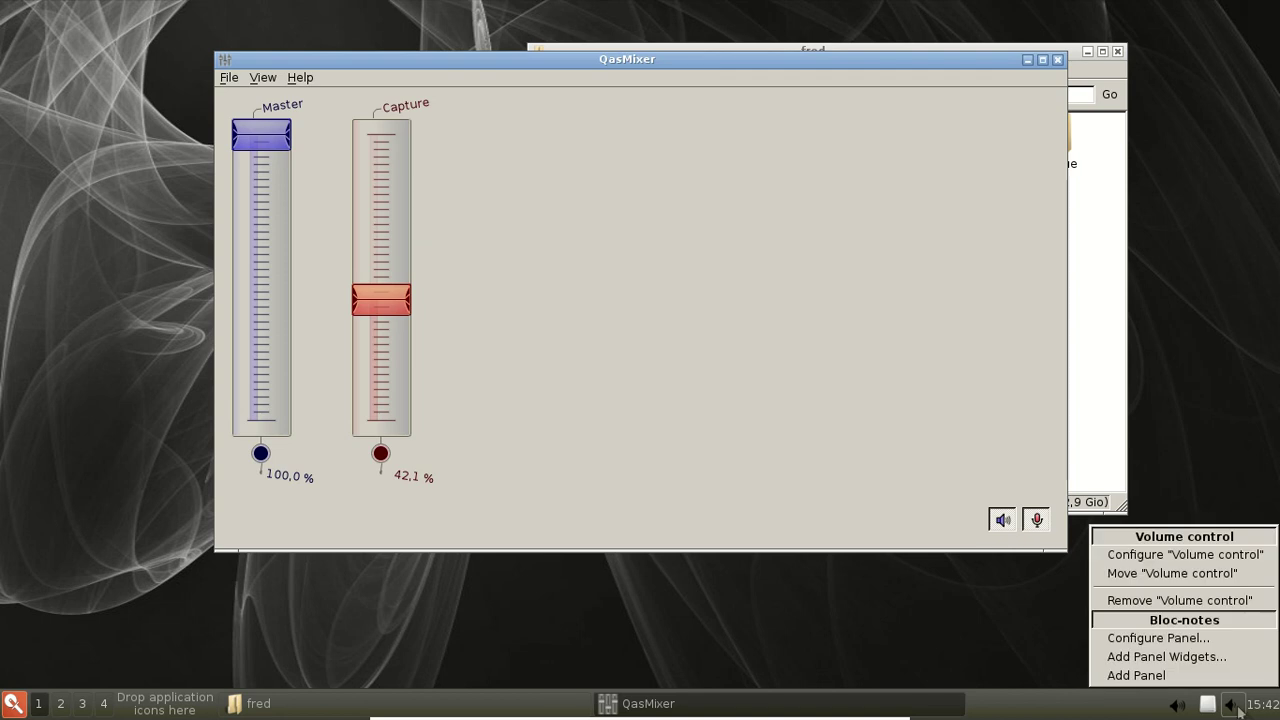
pyautogui.click(1160, 555)
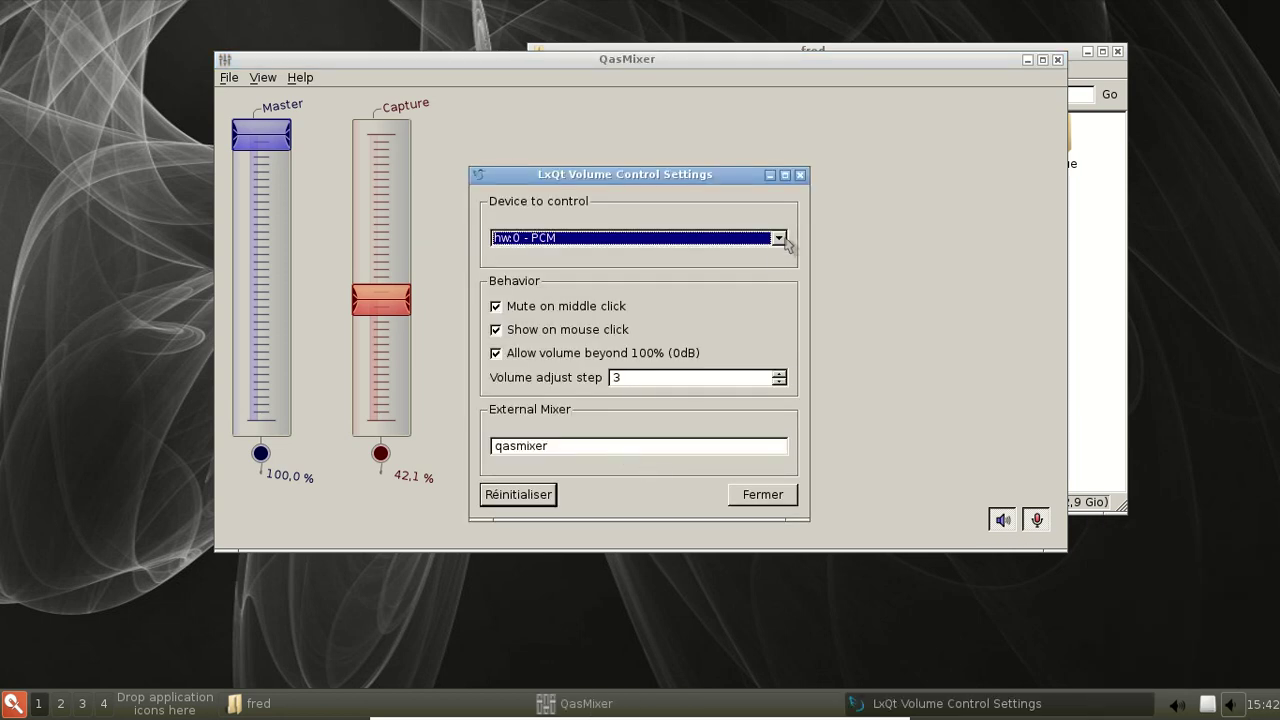
pyautogui.click(800, 175)
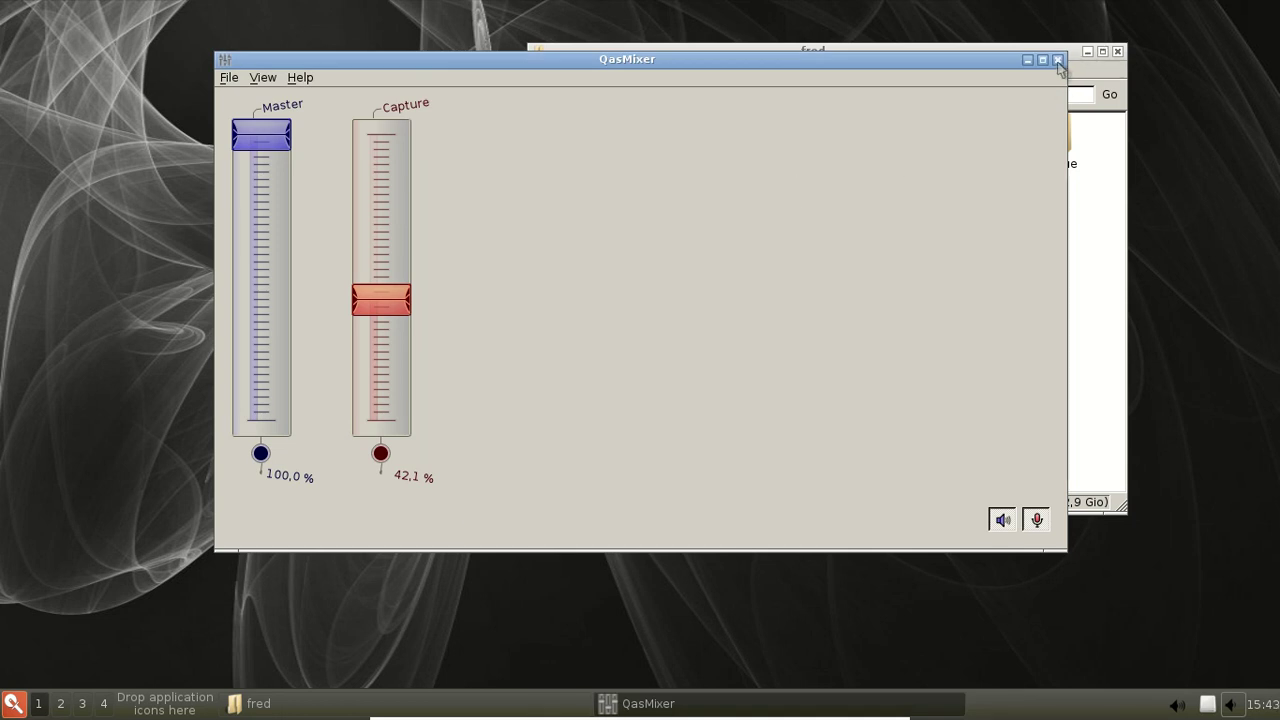
pyautogui.click(1058, 61)
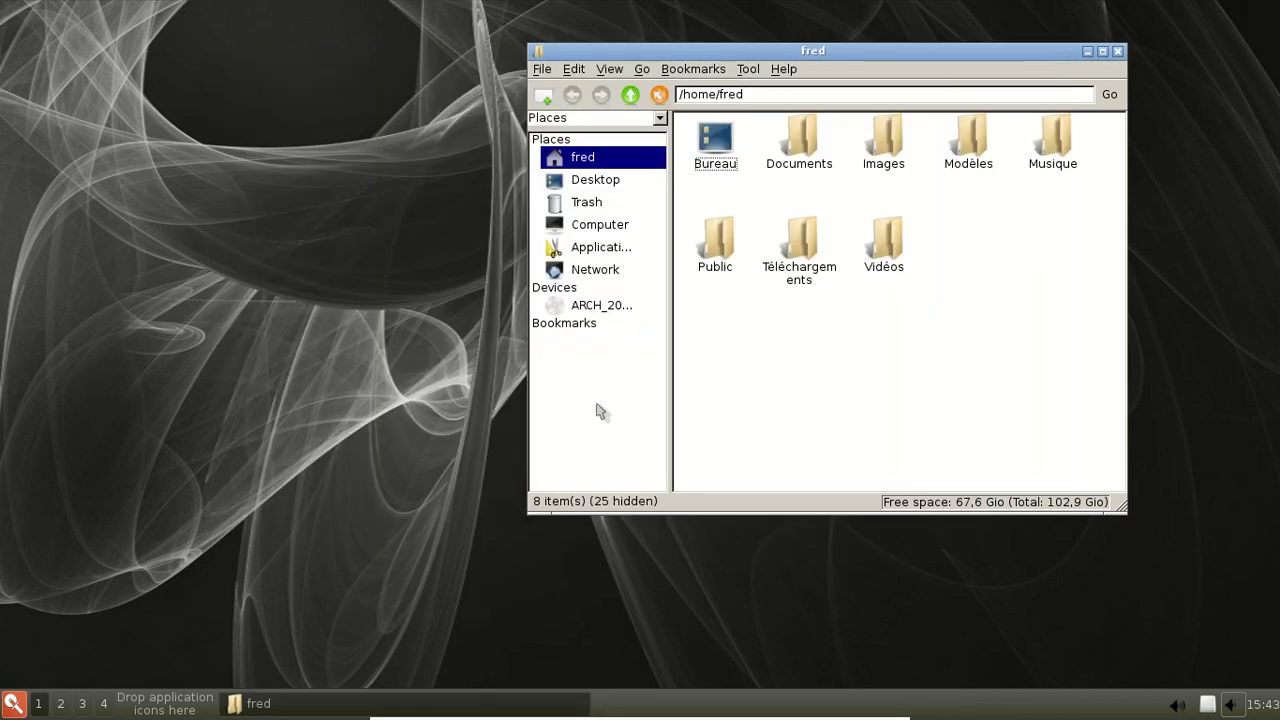
# Launch LibreOffice Writer from the Bureautique applications.
pyautogui.click(13, 703)
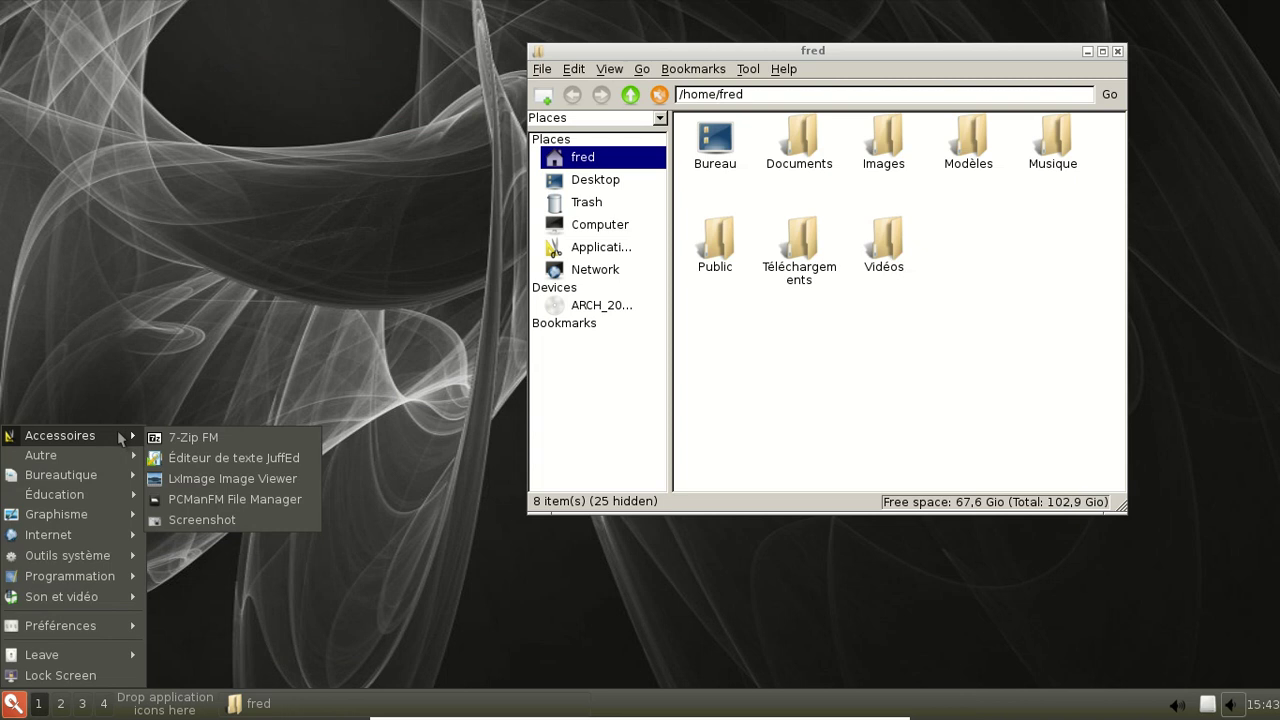
pyautogui.moveTo(118, 475)
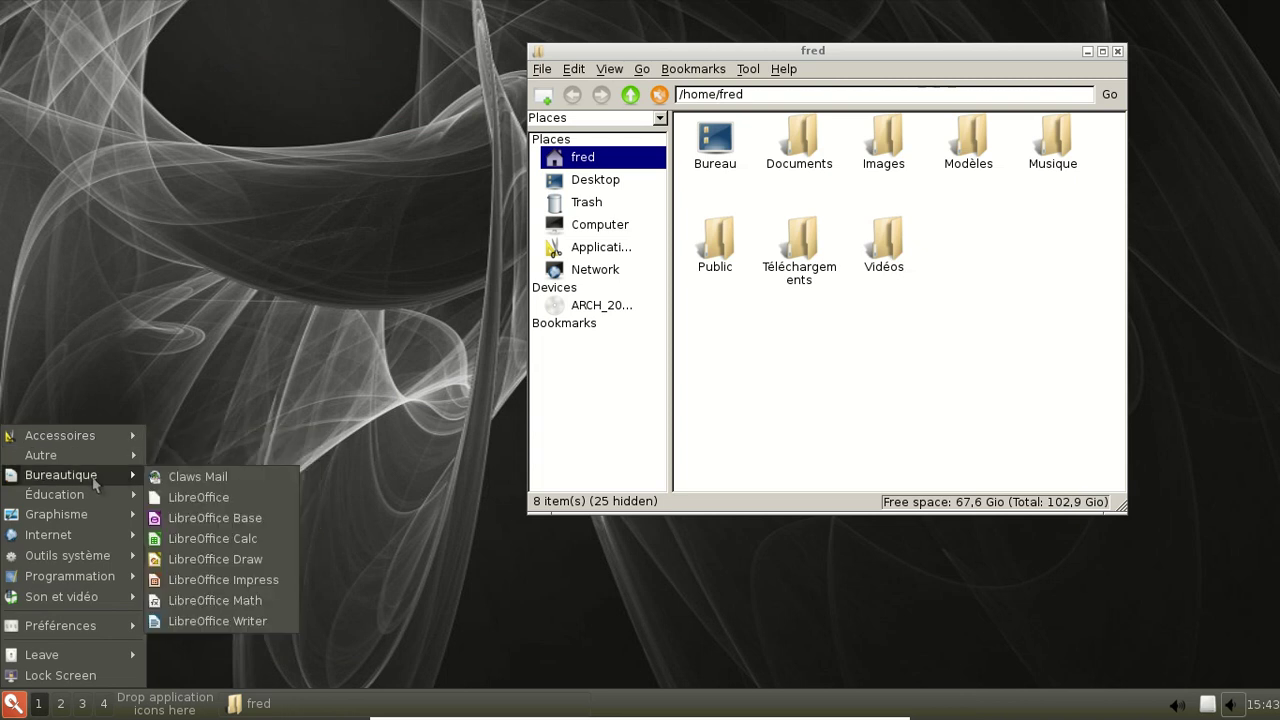
pyautogui.click(218, 622)
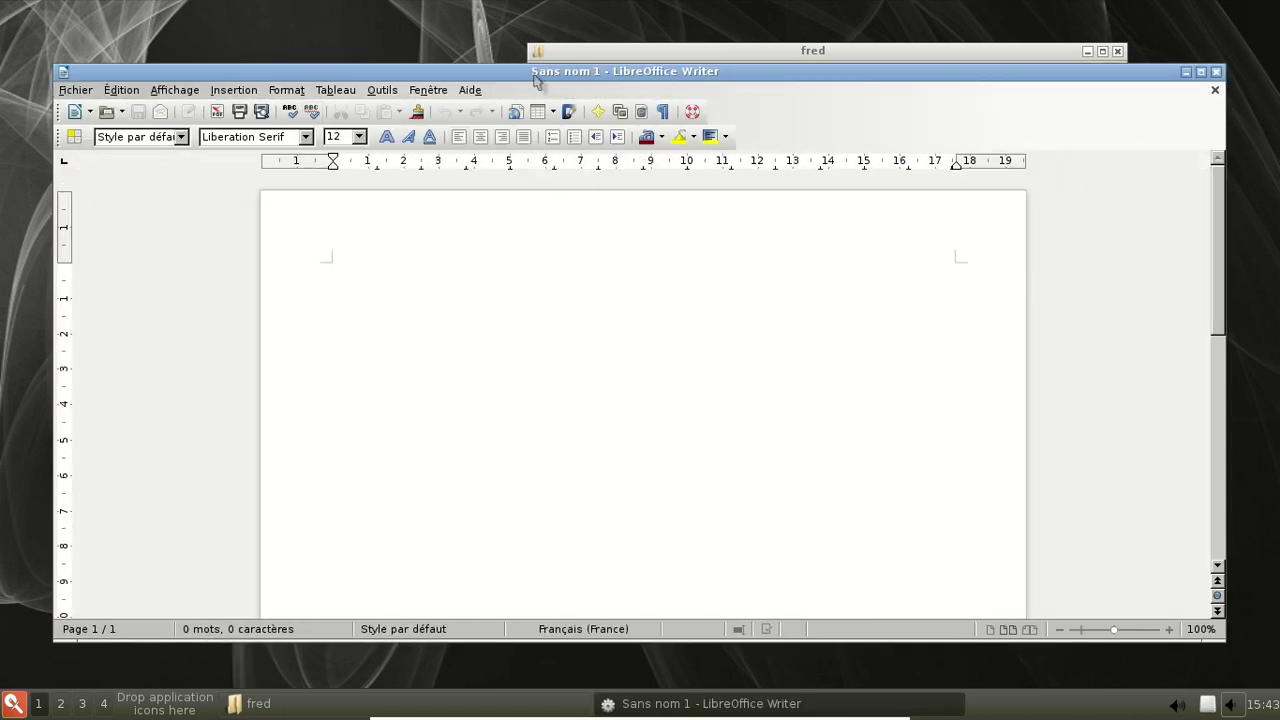
# Send the LibreOffice Writer window from bureau 1 to bureau 2 and switch to that desktop.
pyautogui.click(56, 705)
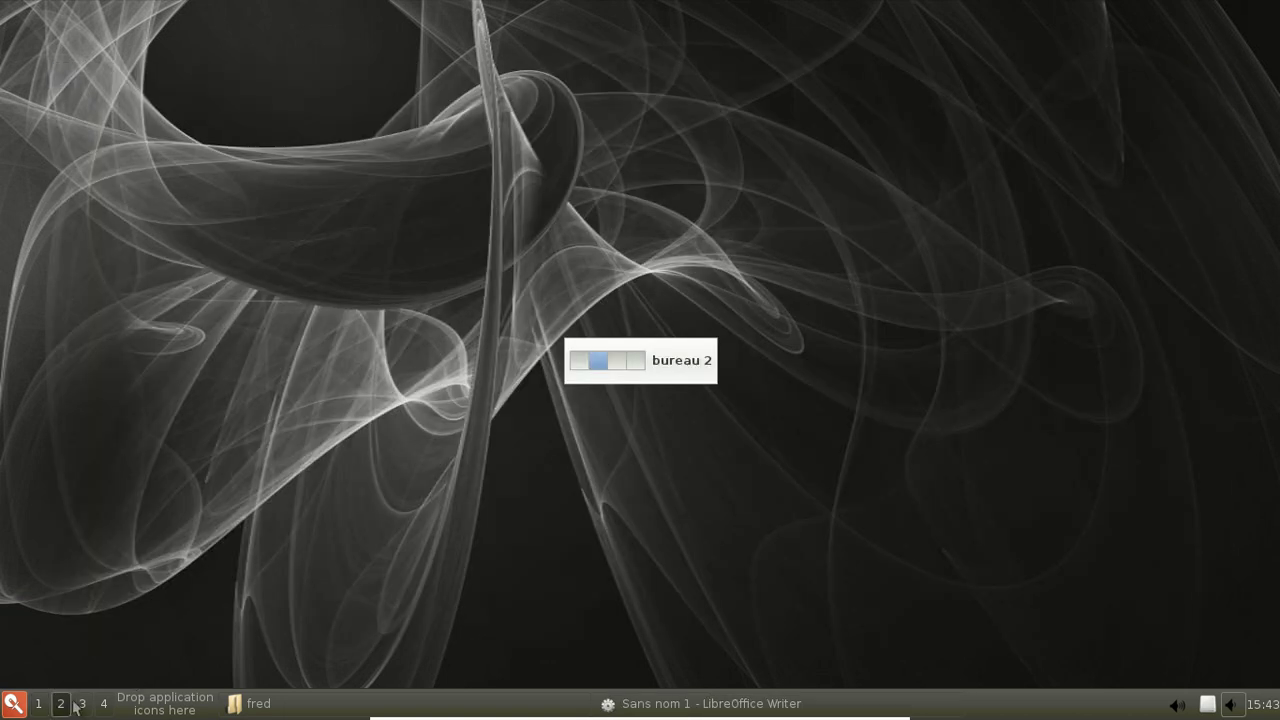
pyautogui.click(46, 705)
pyautogui.rightClick(690, 70)
pyautogui.moveTo(800, 74)
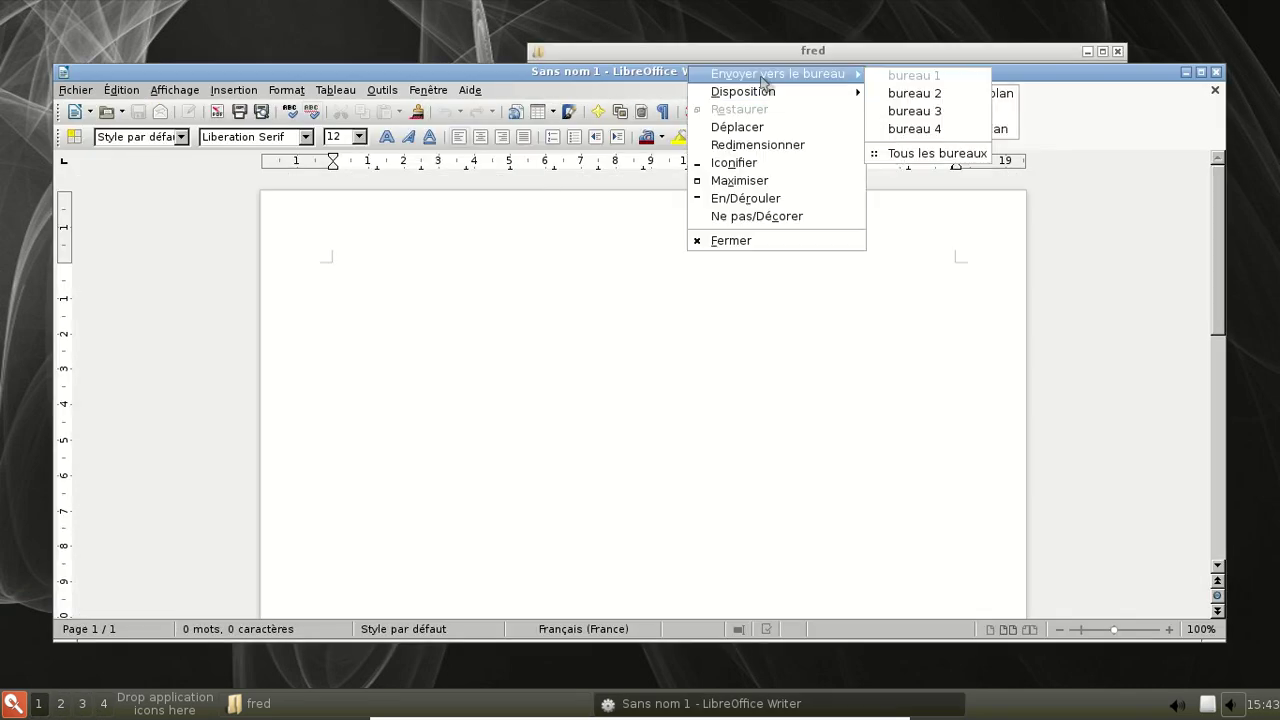
pyautogui.click(912, 94)
pyautogui.click(60, 704)
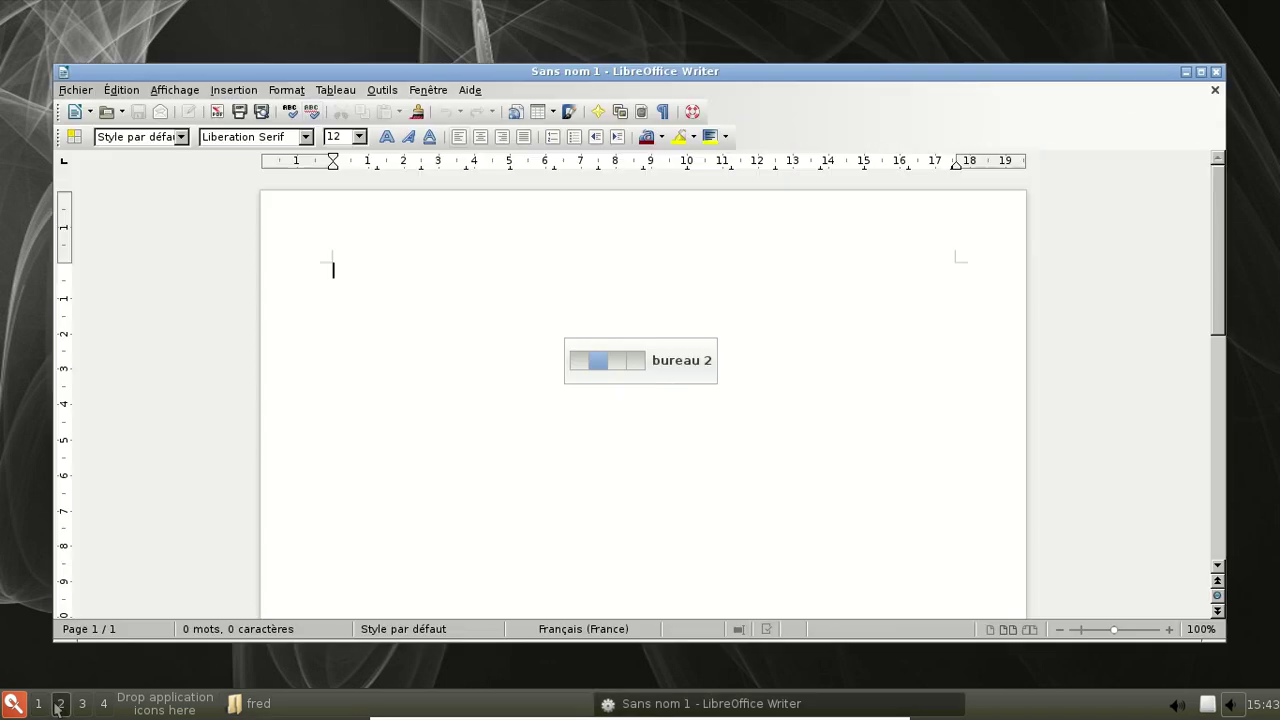
# Switch to bureau 1 and back to bureau 2 to compare their windows, and close LibreOffice Writer.
pyautogui.click(40, 706)
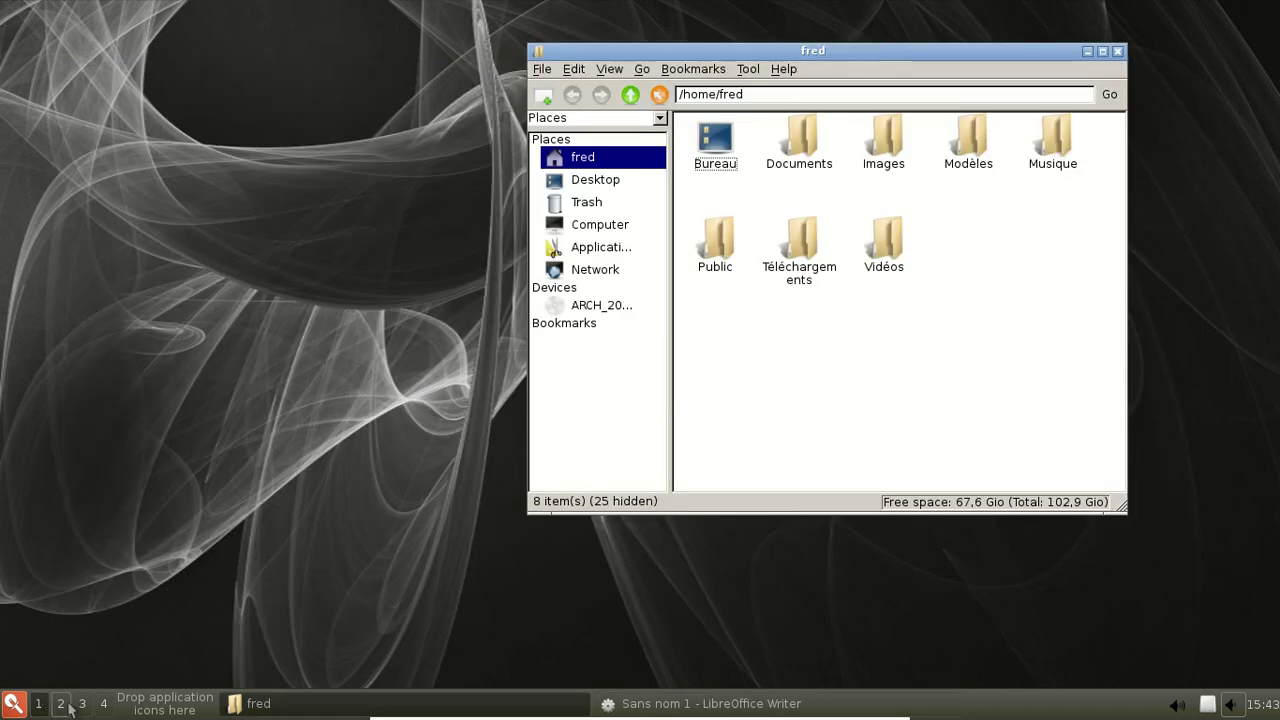
pyautogui.click(61, 705)
pyautogui.click(1217, 73)
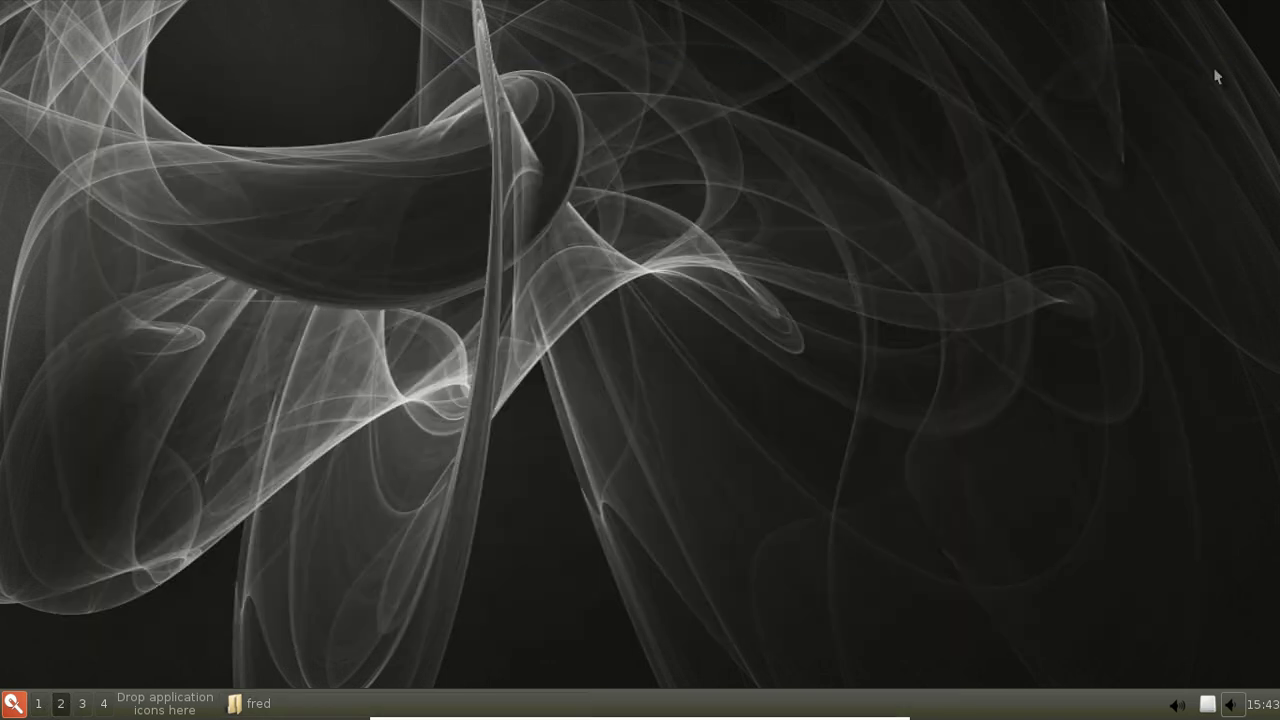
# Show the removable media and devices list, and close the file manager window on bureau 1.
pyautogui.click(1208, 706)
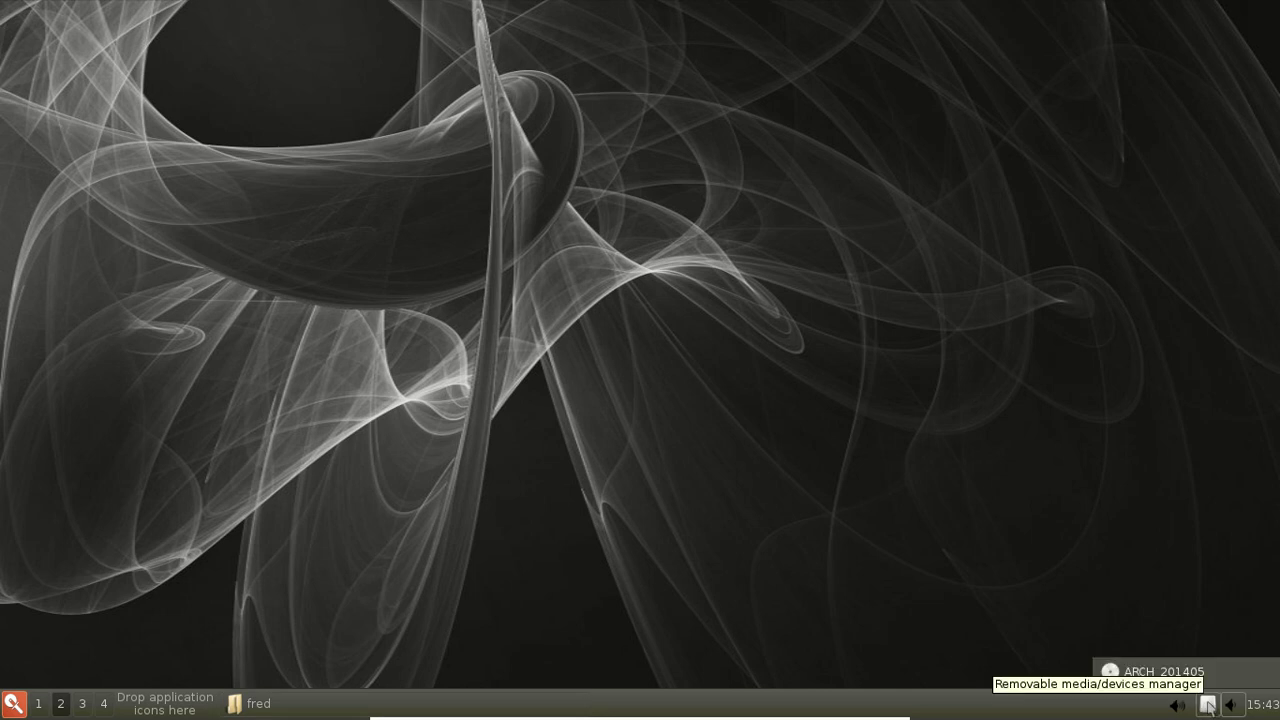
pyautogui.click(248, 703)
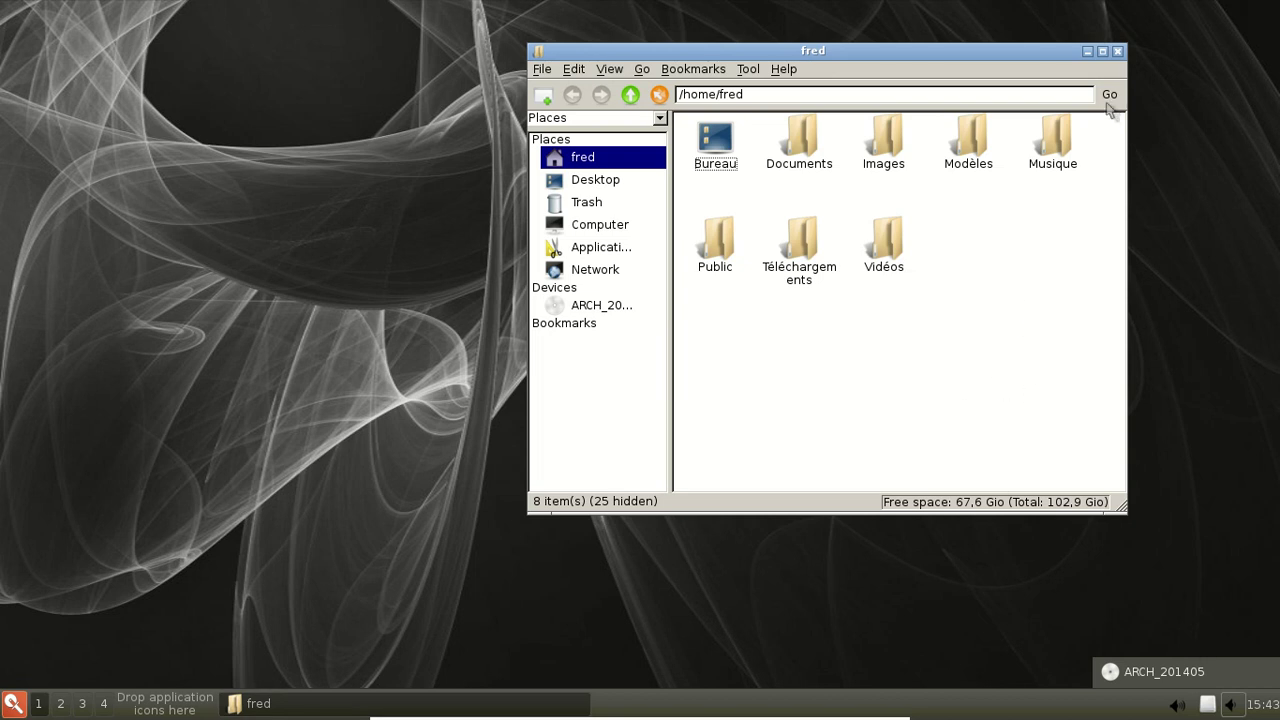
pyautogui.click(1117, 51)
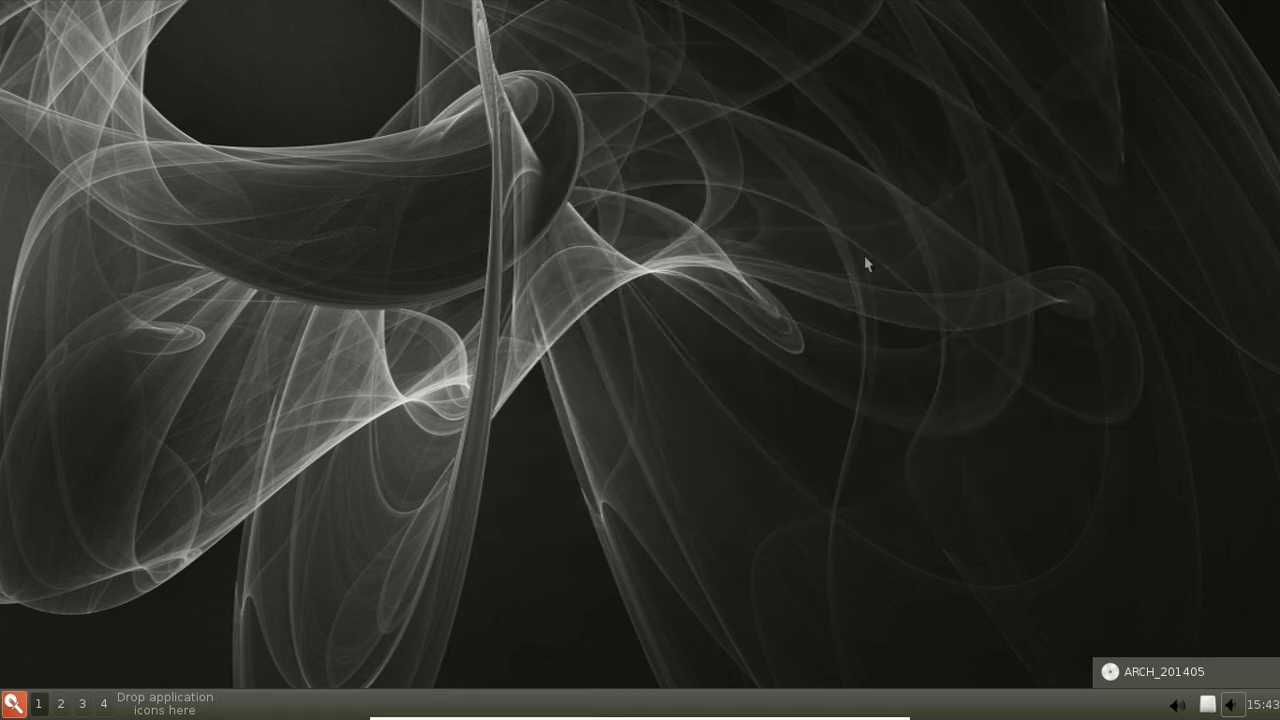
# Launch the Sayonara music player from the Son et vidéo applications and view its music library information.
pyautogui.click(12, 706)
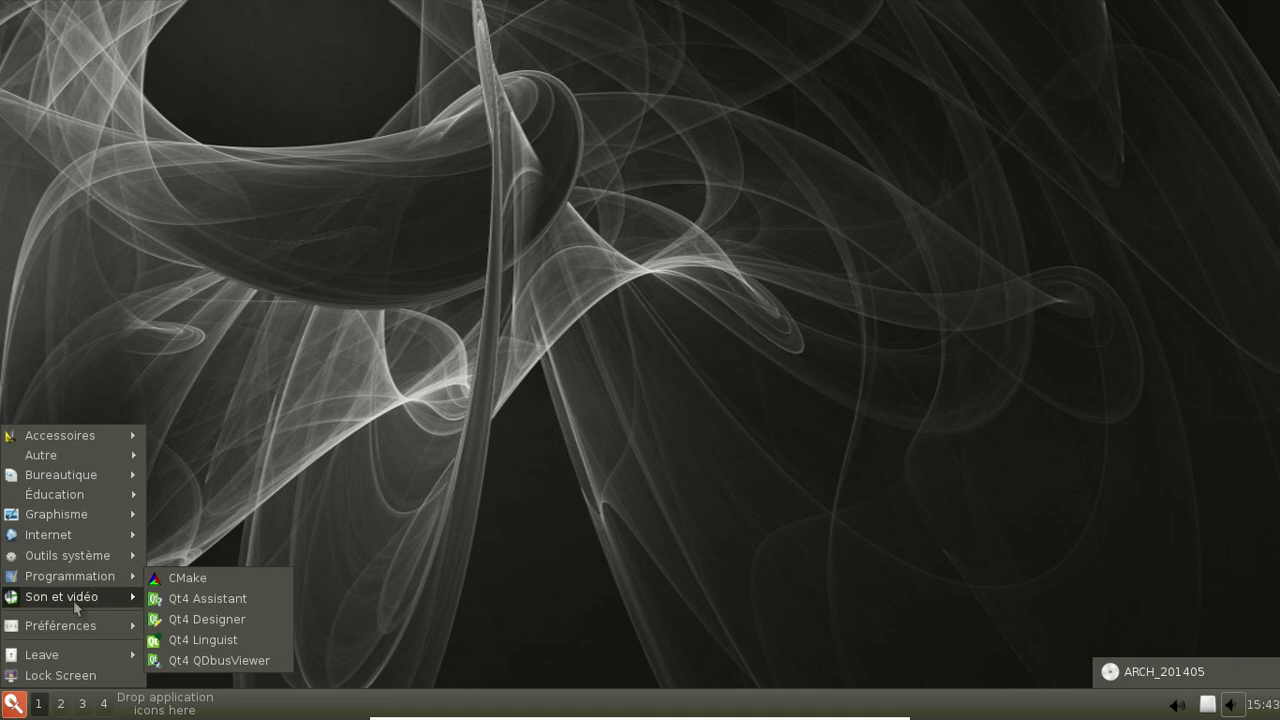
pyautogui.moveTo(73, 601)
pyautogui.click(197, 676)
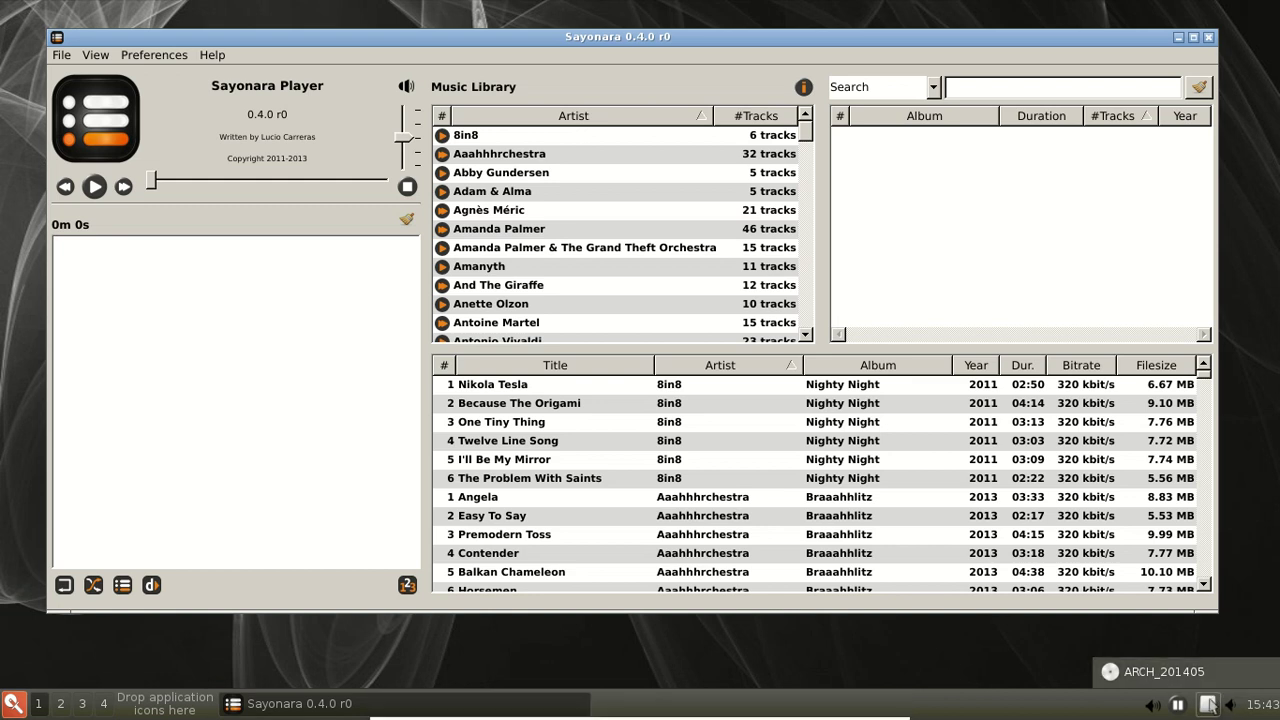
pyautogui.click(802, 89)
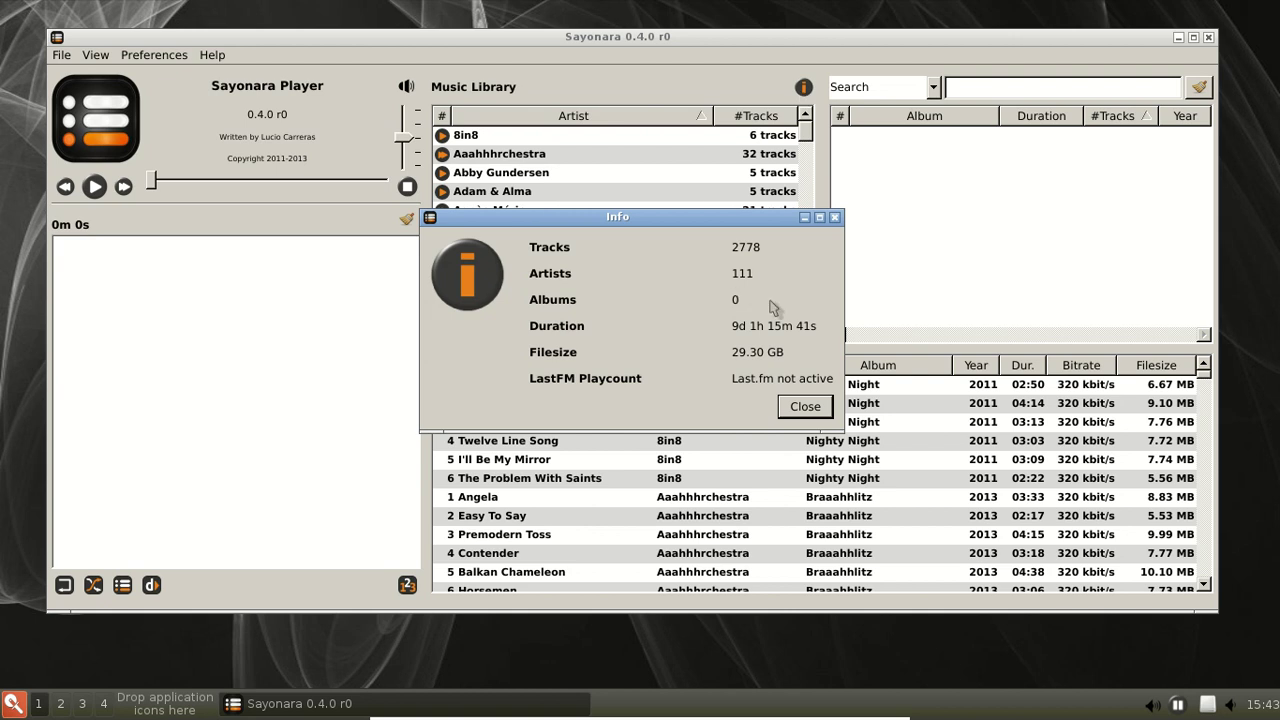
pyautogui.click(805, 406)
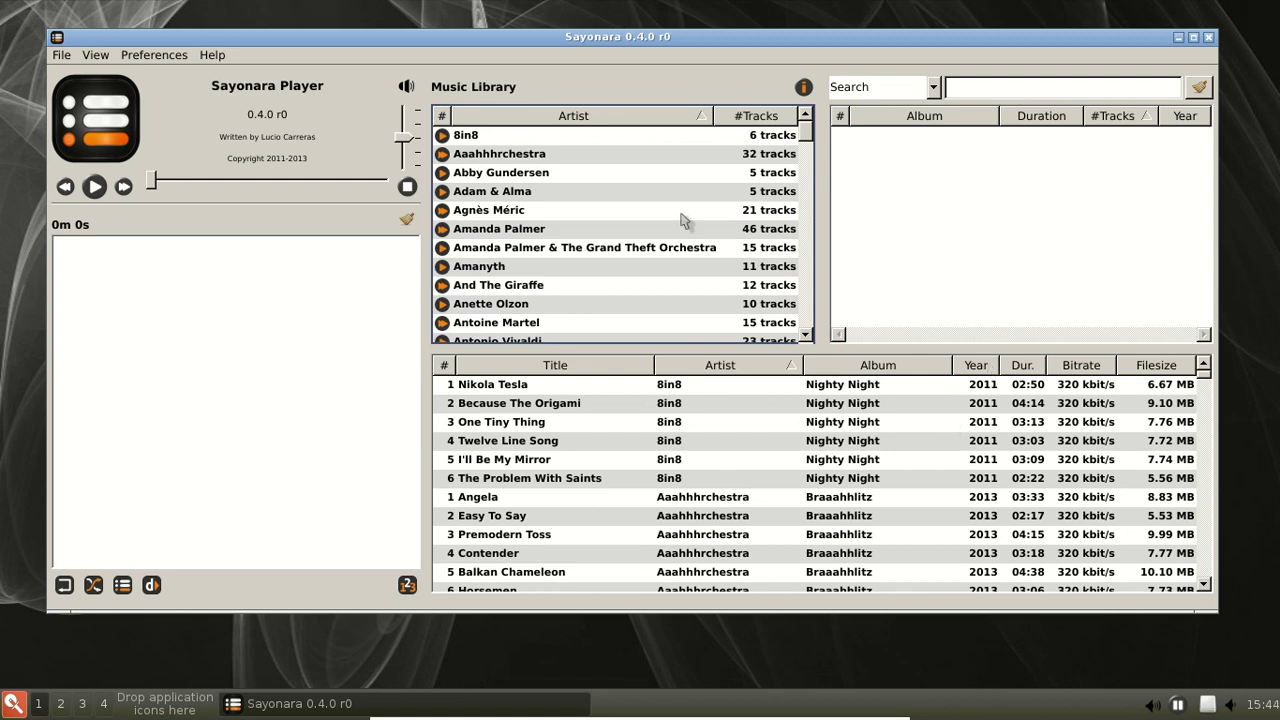
# Browse the music library's artist list and select Ehma to list that artist's tracks.
pyautogui.scroll(-4, 680, 219)
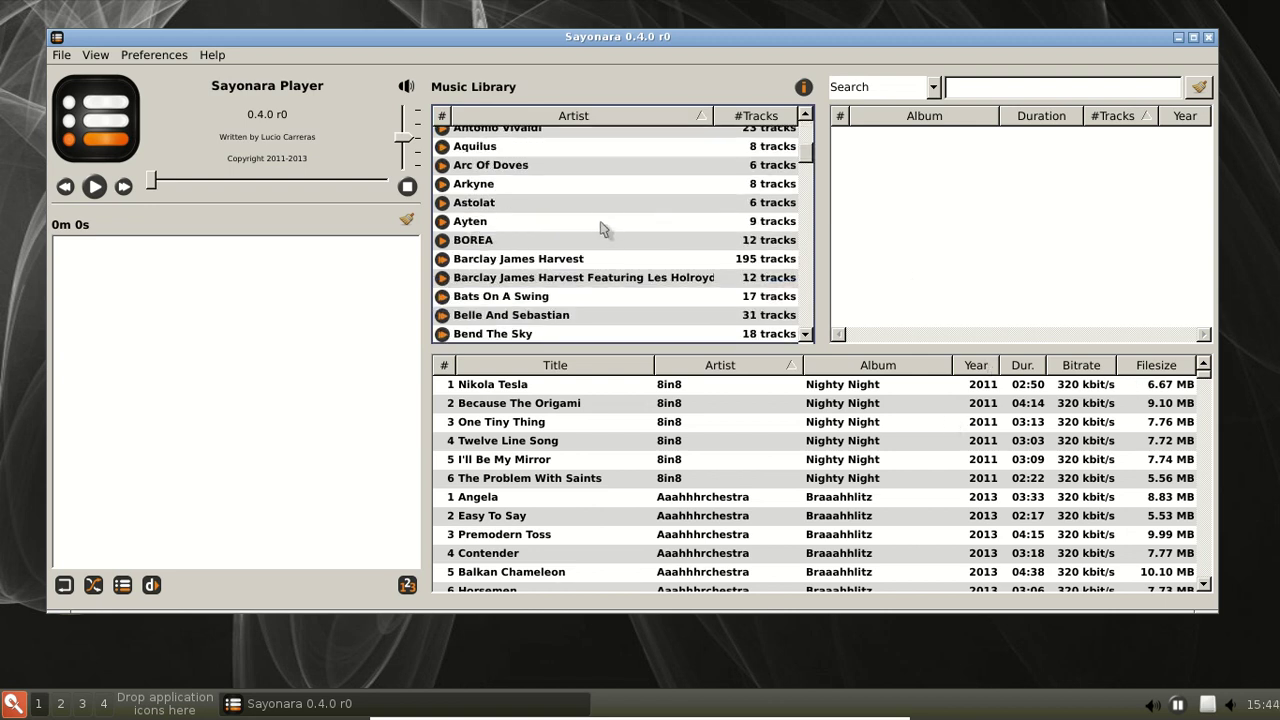
pyautogui.scroll(-4, 603, 236)
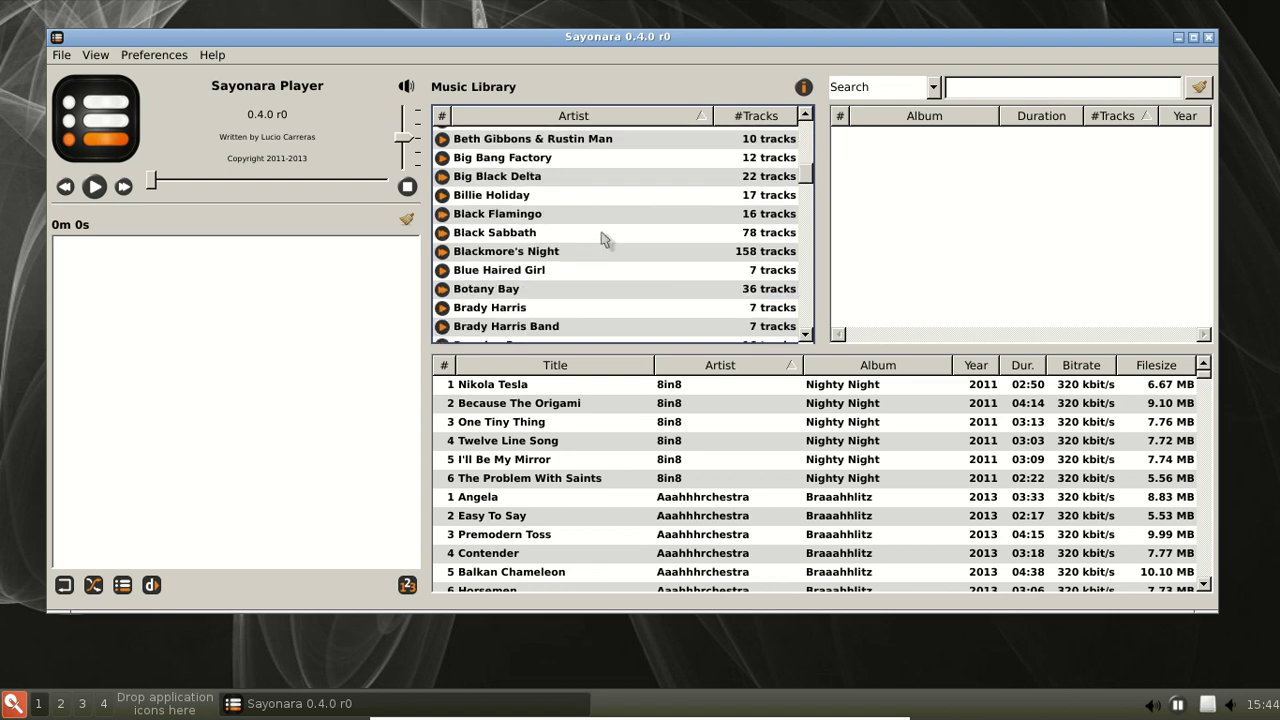
pyautogui.scroll(-2, 603, 238)
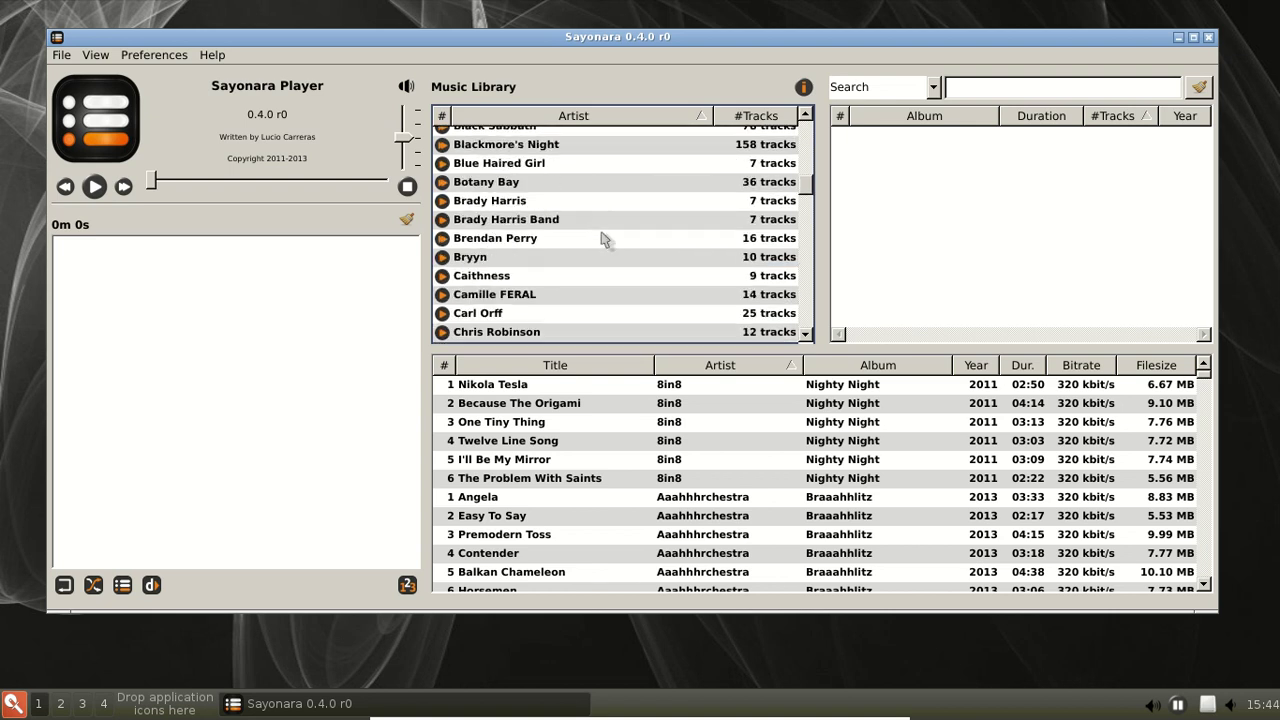
pyautogui.scroll(-3, 603, 238)
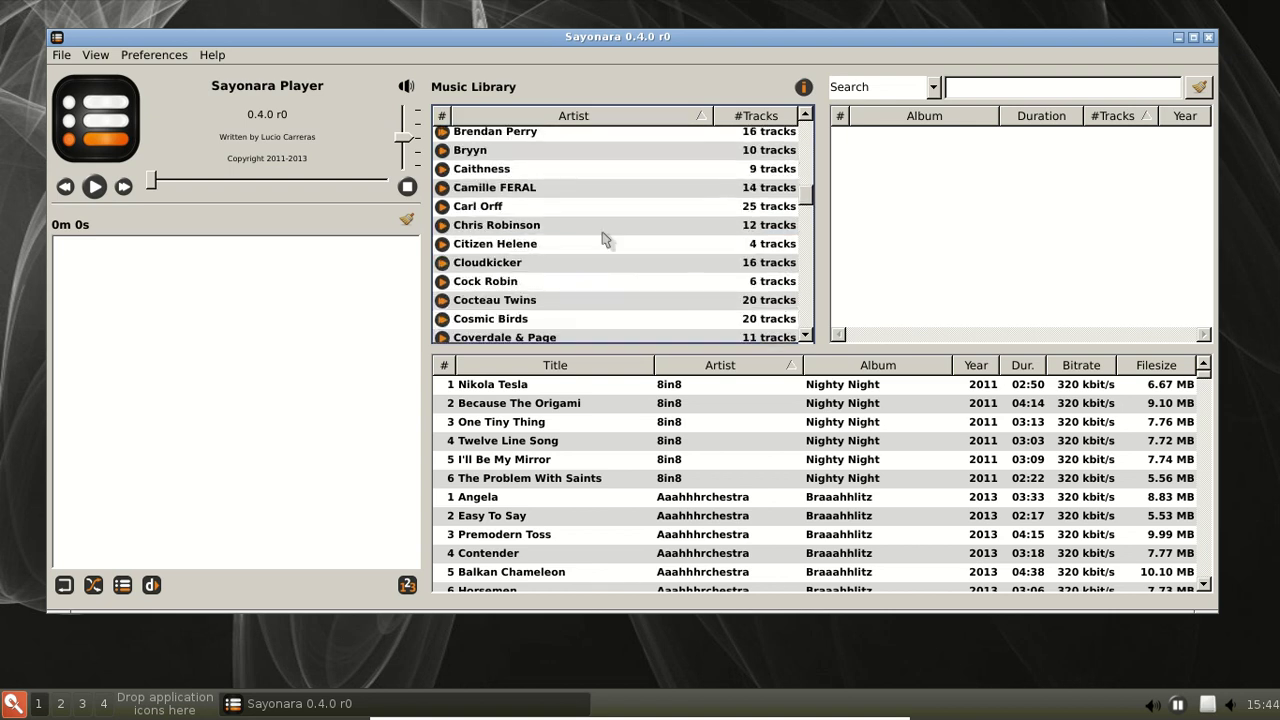
pyautogui.scroll(-1, 603, 238)
pyautogui.scroll(-2, 603, 238)
pyautogui.scroll(-3, 603, 238)
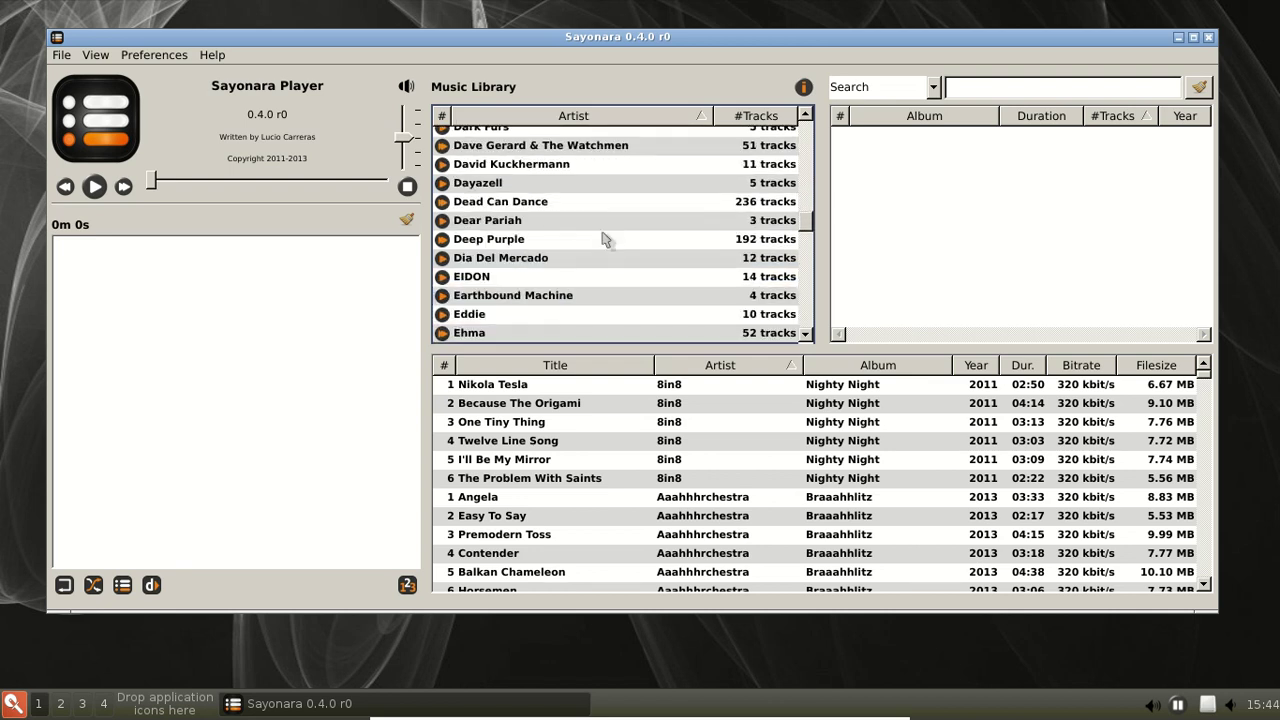
pyautogui.click(594, 228)
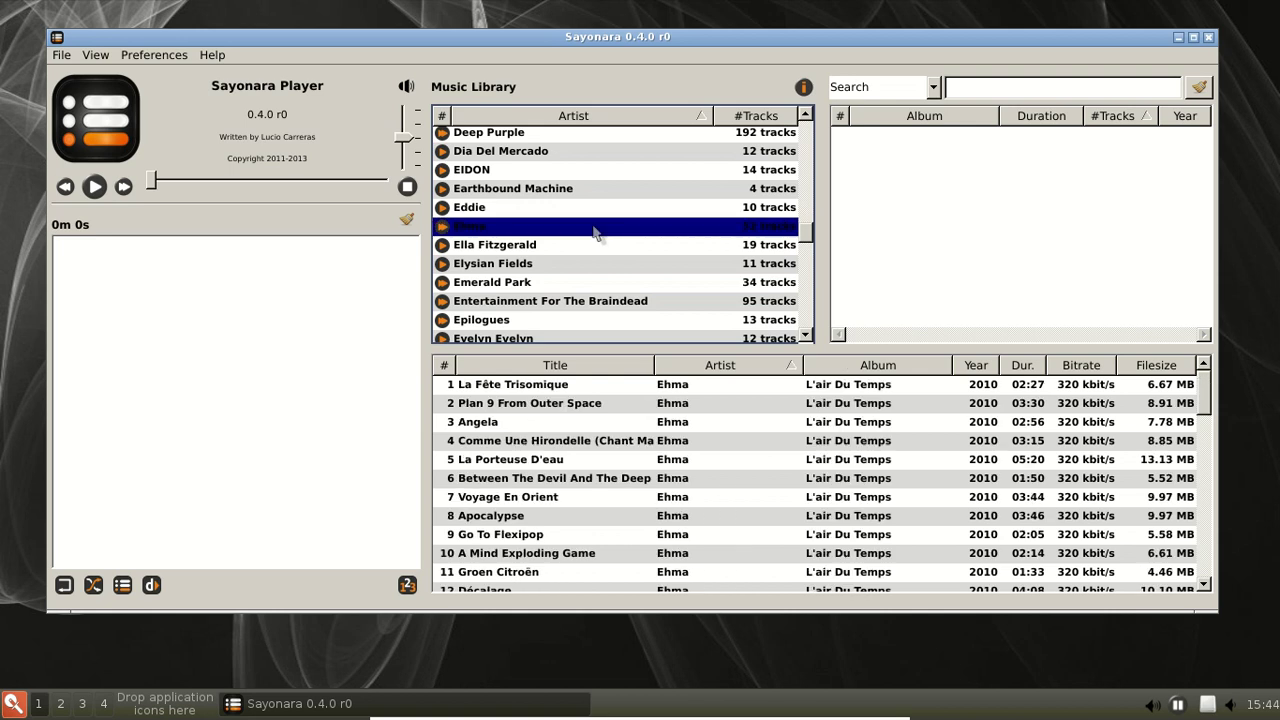
# Play the track "L'arrivée" from Ehma's album La Plage De Blane-est, and pause it after a few seconds.
pyautogui.scroll(-7, 750, 404)
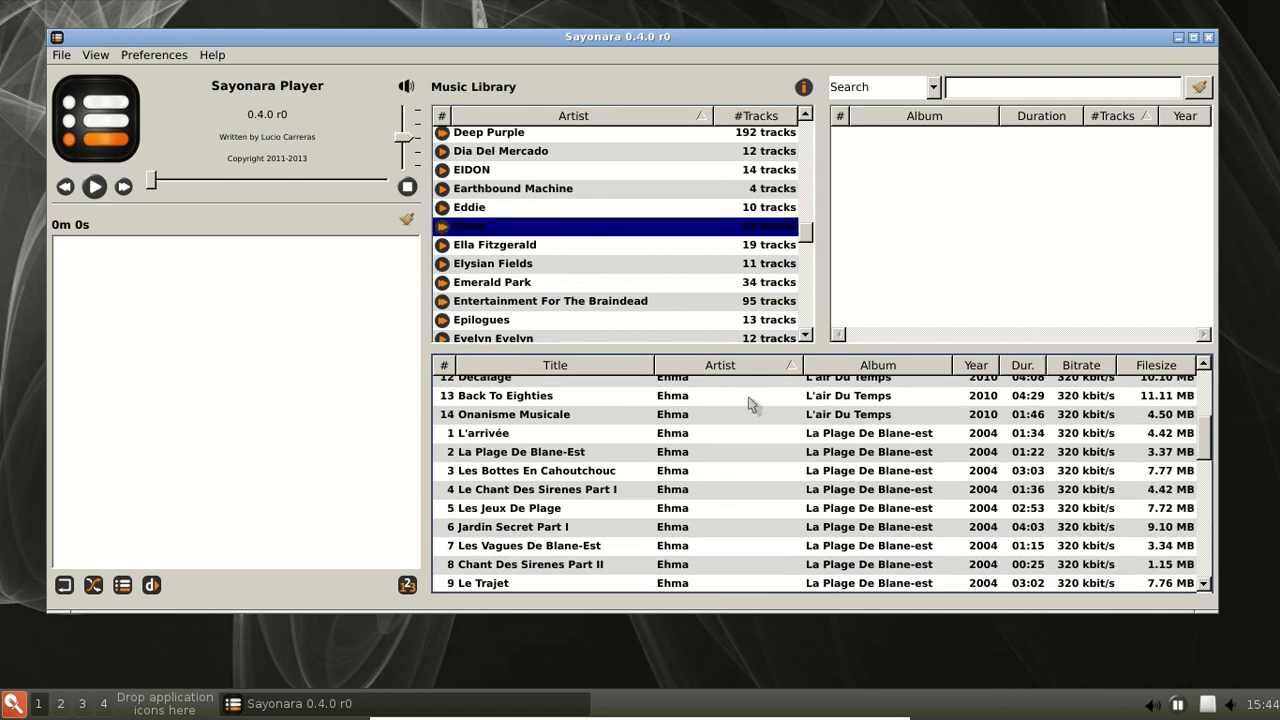
pyautogui.scroll(2, 750, 403)
pyautogui.scroll(1, 752, 404)
pyautogui.click(733, 438)
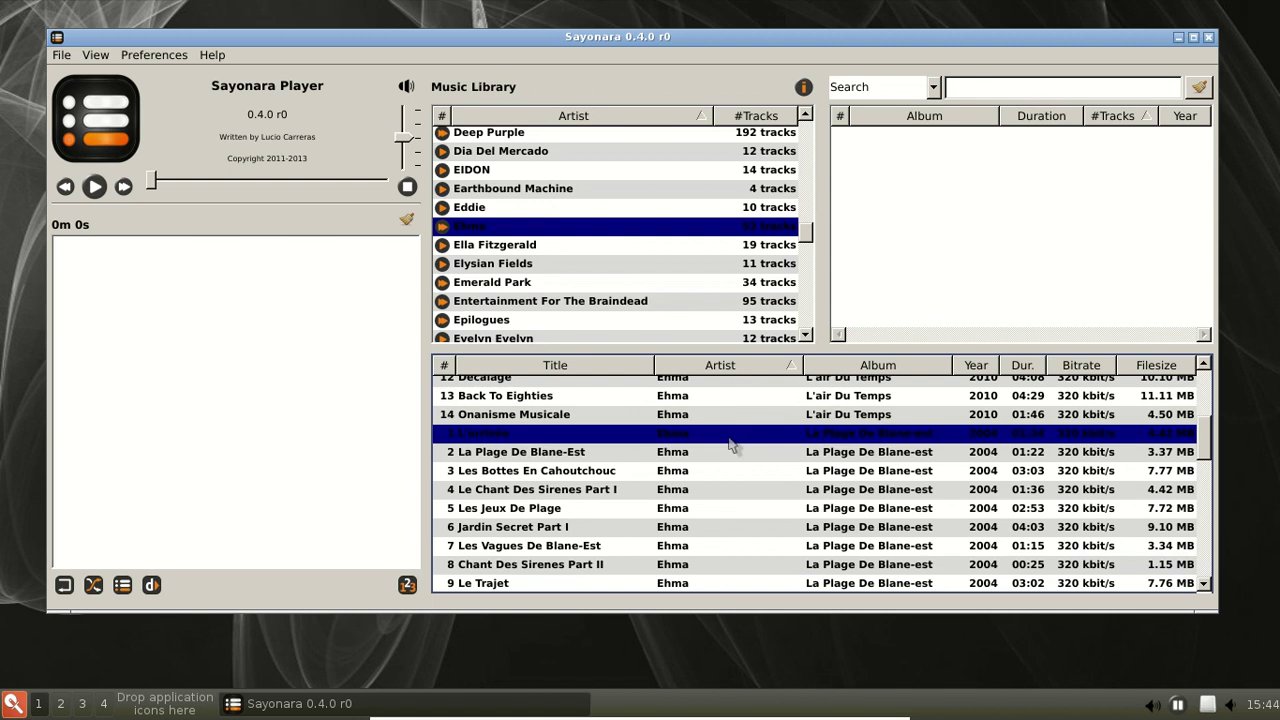
pyautogui.doubleClick(731, 441)
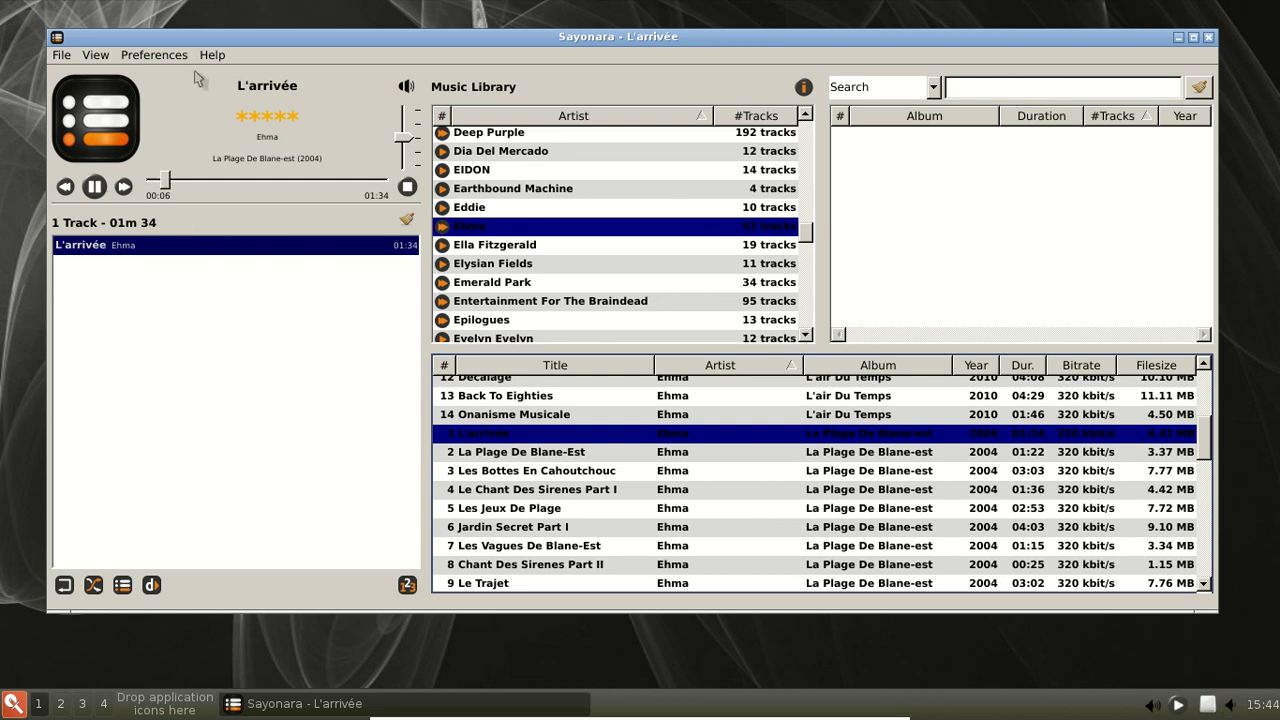
pyautogui.click(95, 187)
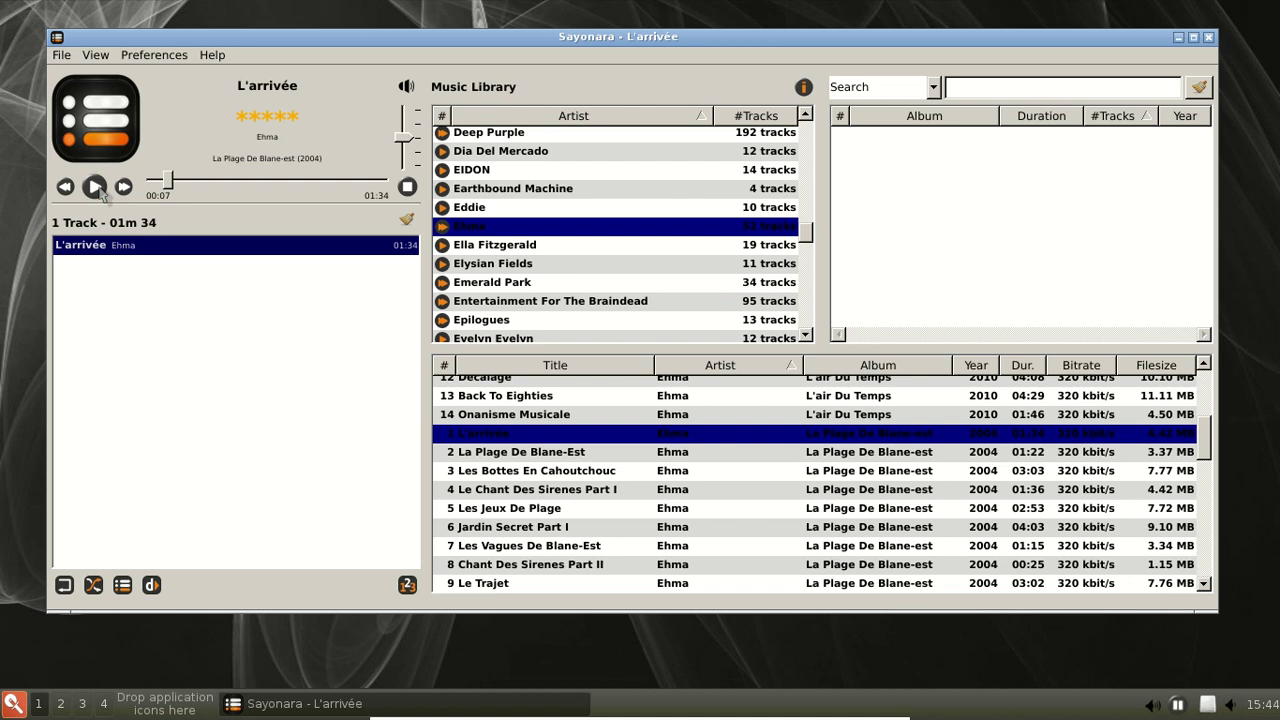
# View Sayonara's program information and close the player.
pyautogui.click(212, 55)
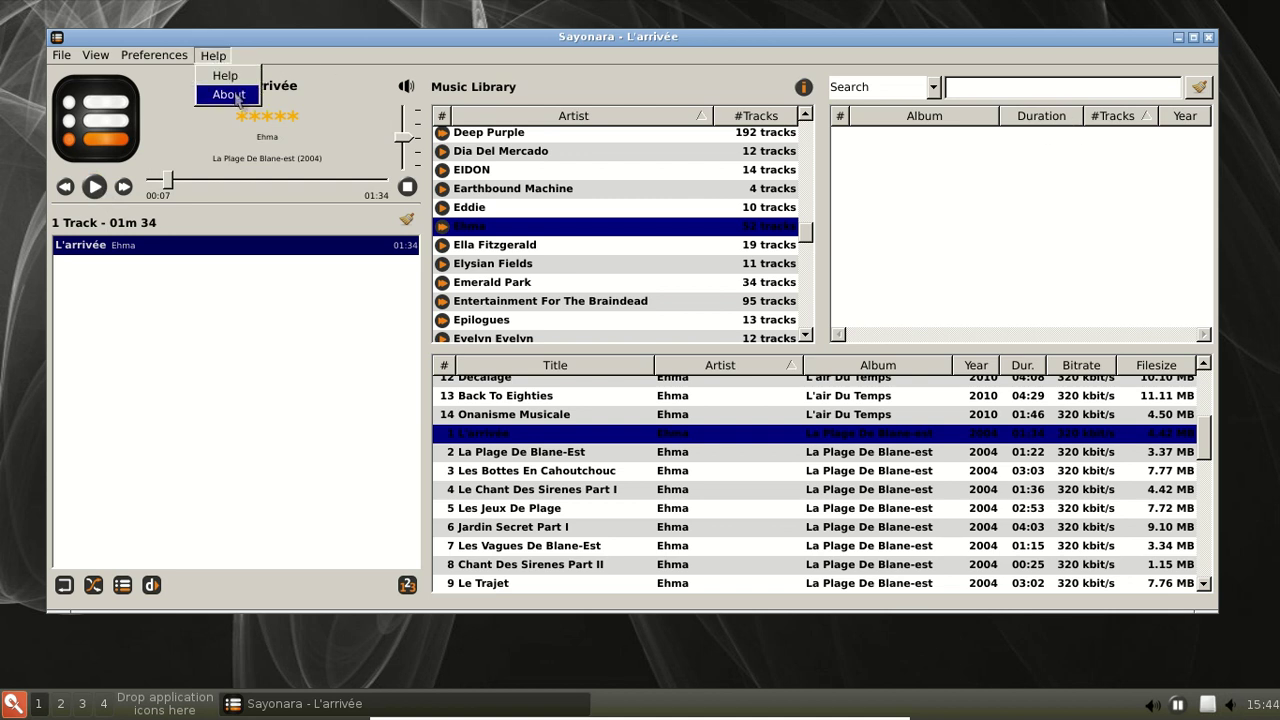
pyautogui.click(232, 96)
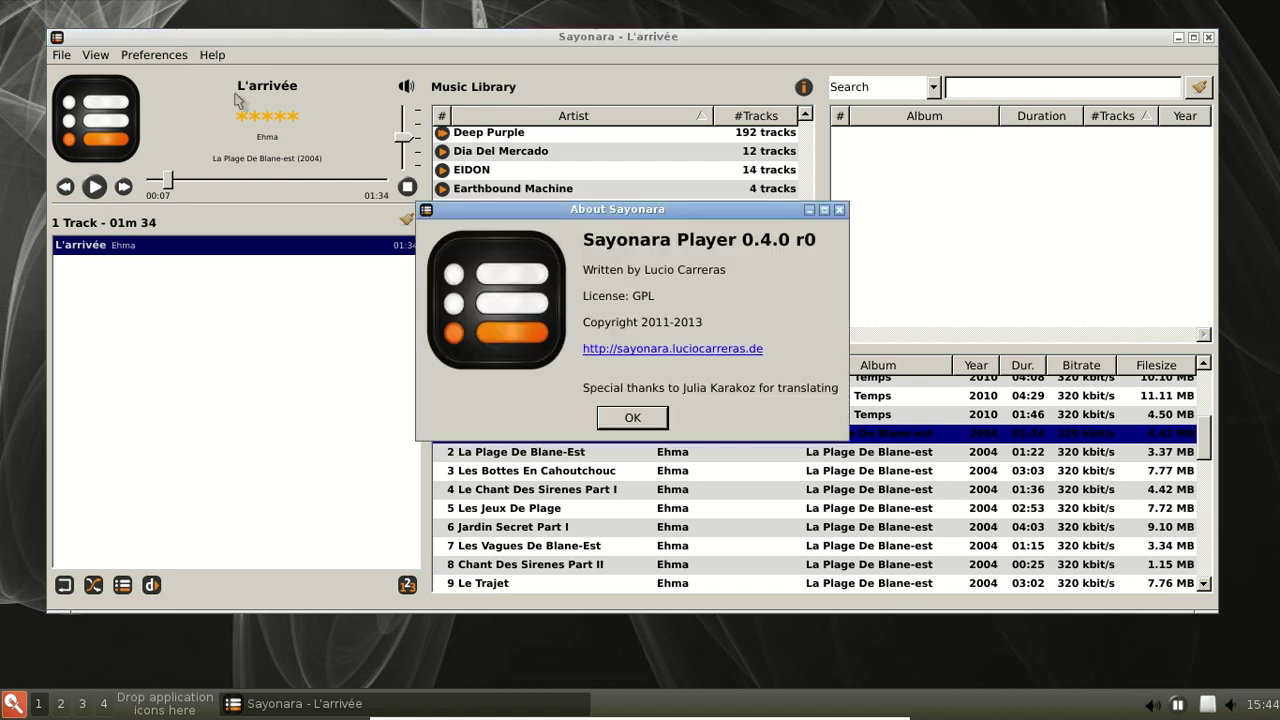
pyautogui.click(630, 418)
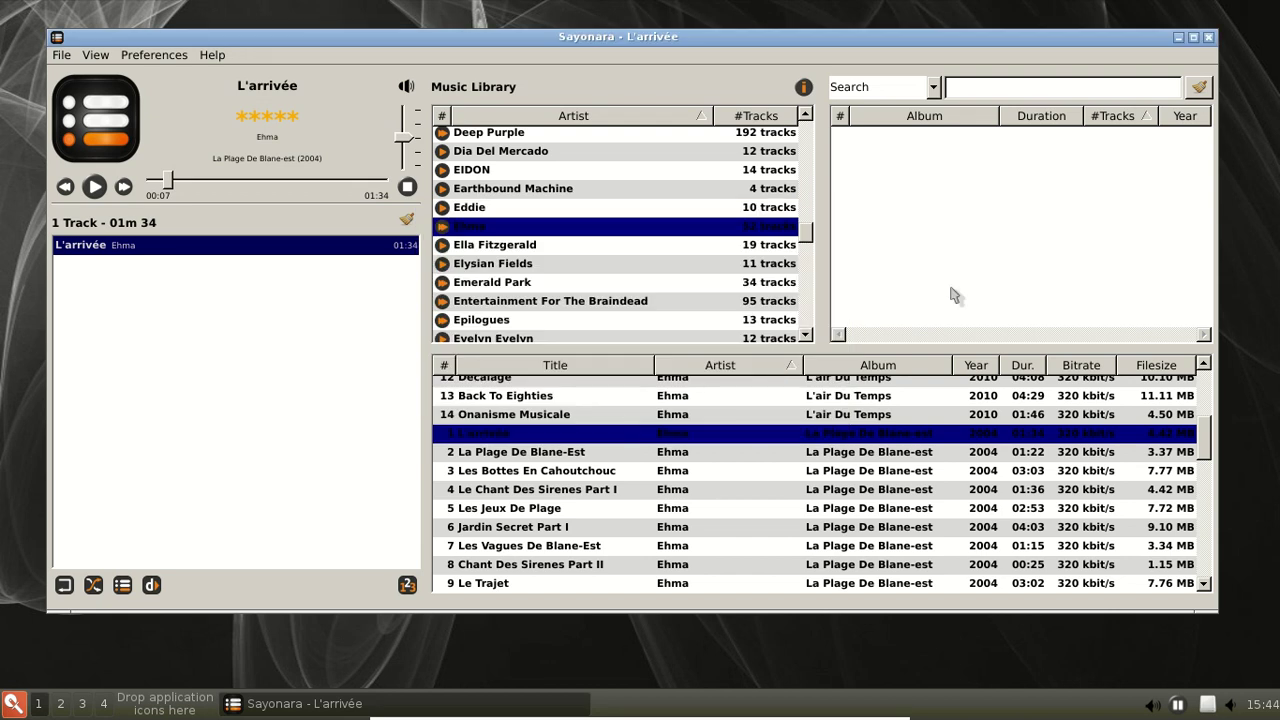
pyautogui.click(1208, 38)
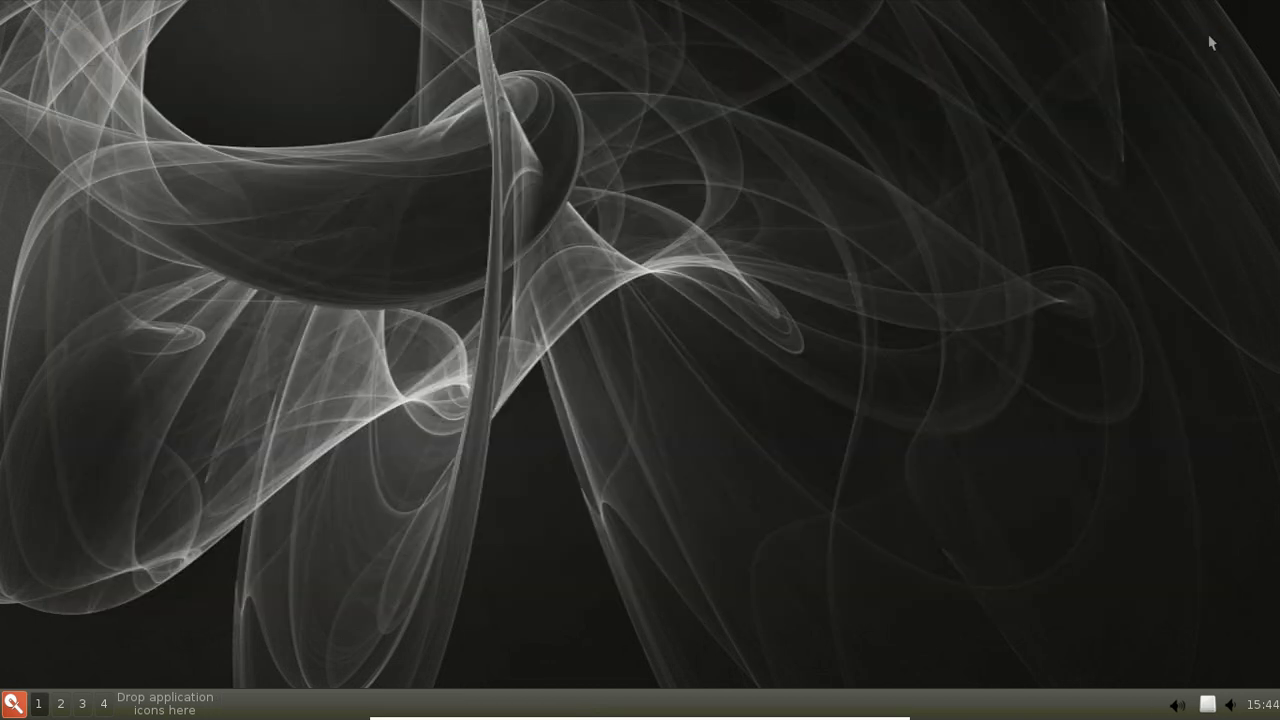
# Launch the Arora web browser from the Internet applications.
pyautogui.click(12, 704)
pyautogui.moveTo(100, 535)
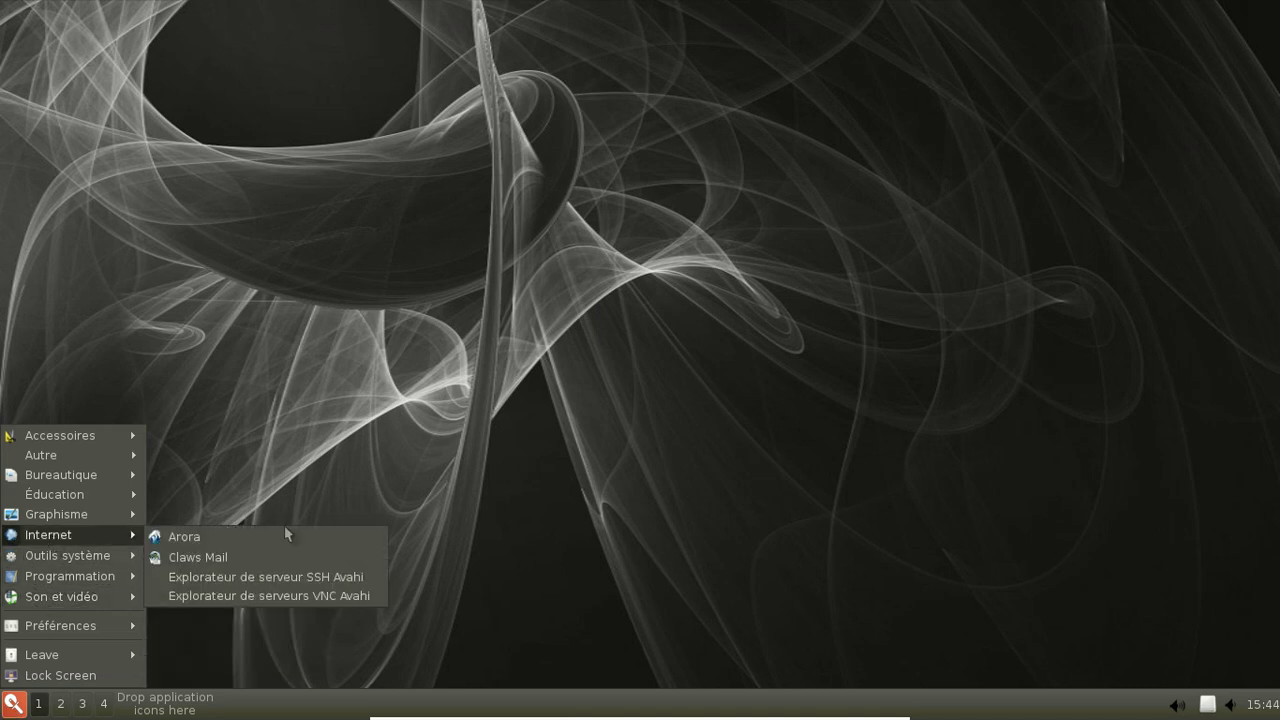
pyautogui.click(280, 537)
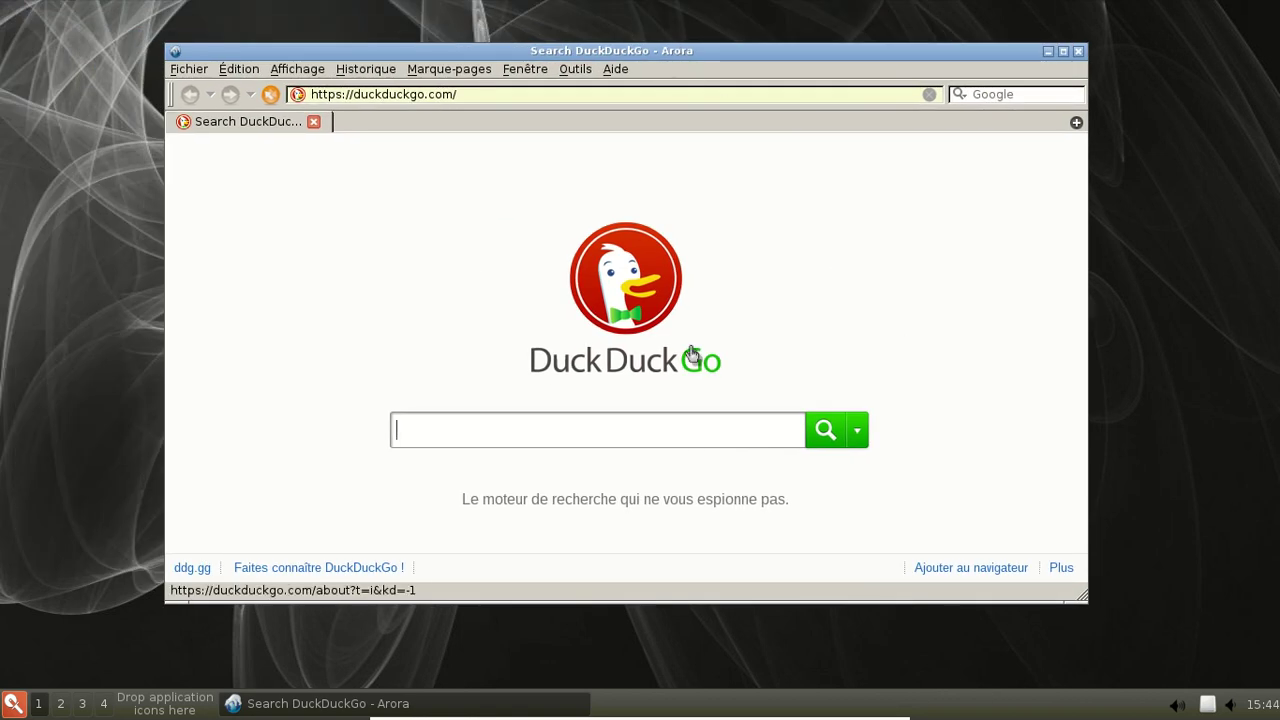
# View Arora's program information and close the information window.
pyautogui.click(612, 70)
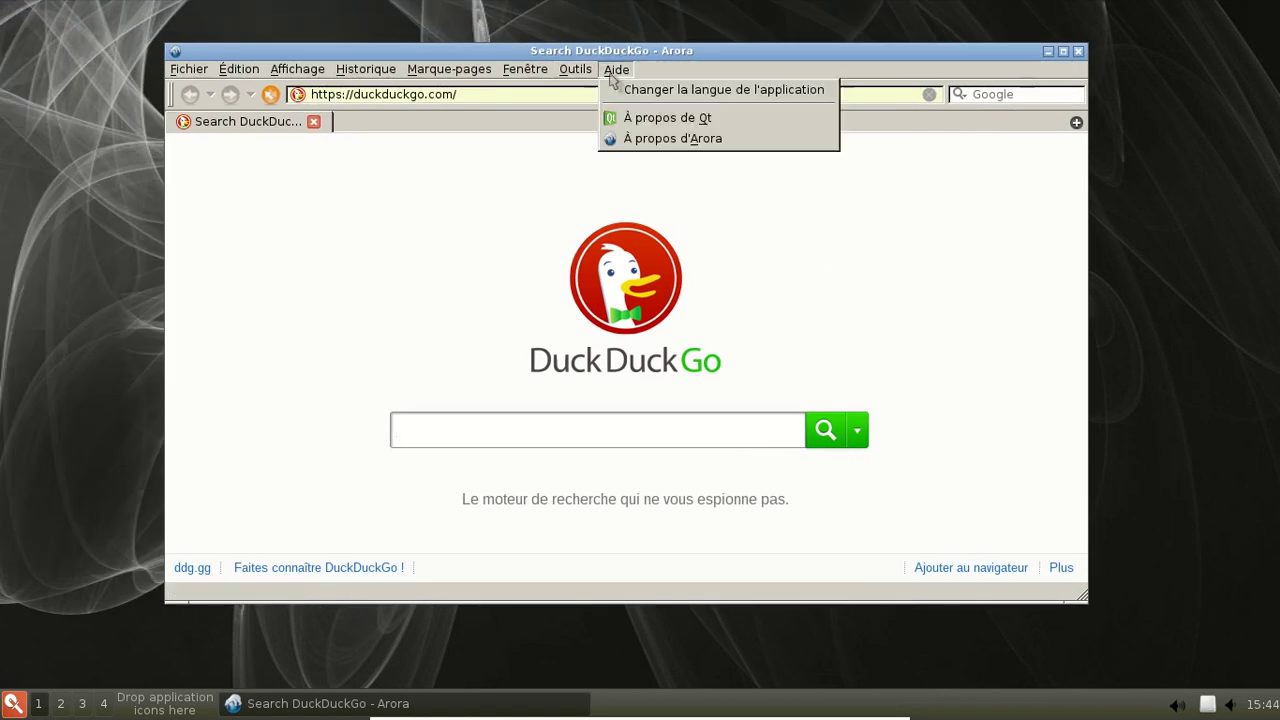
pyautogui.click(650, 140)
pyautogui.click(693, 460)
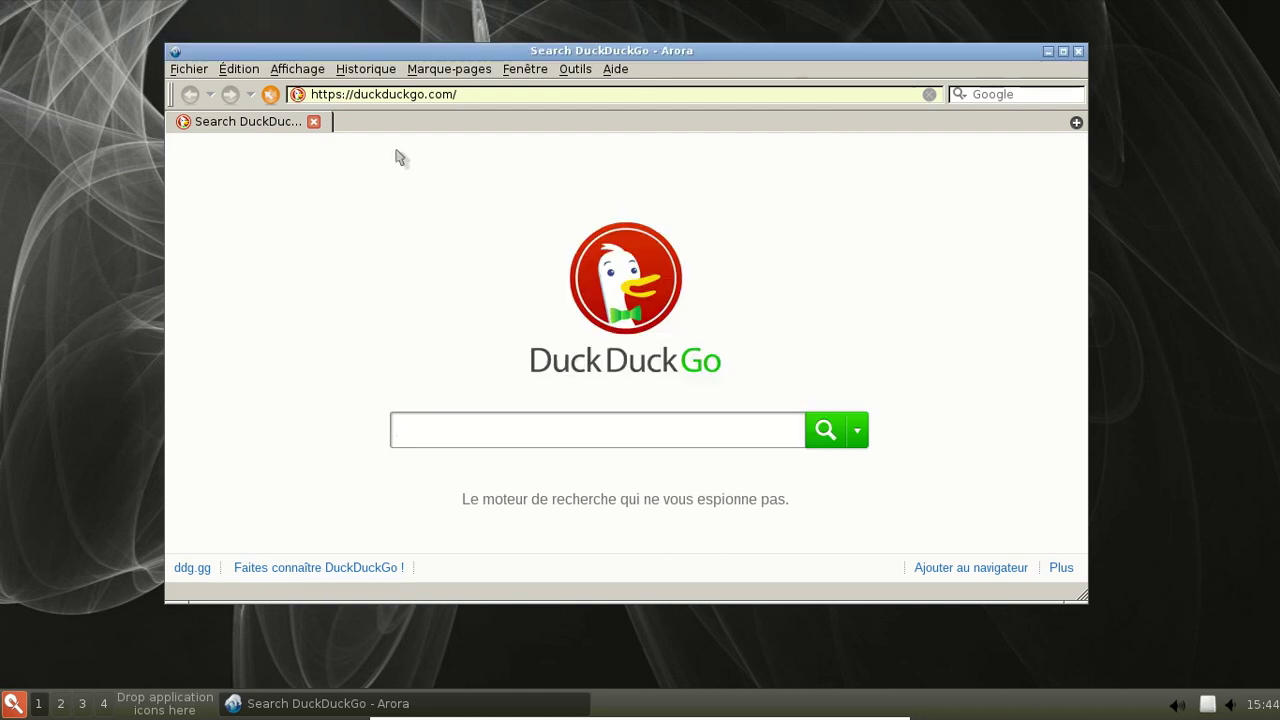
# Load the LXQt project website at lxqt.org in the browser.
pyautogui.click(659, 97)
pyautogui.write('lx')
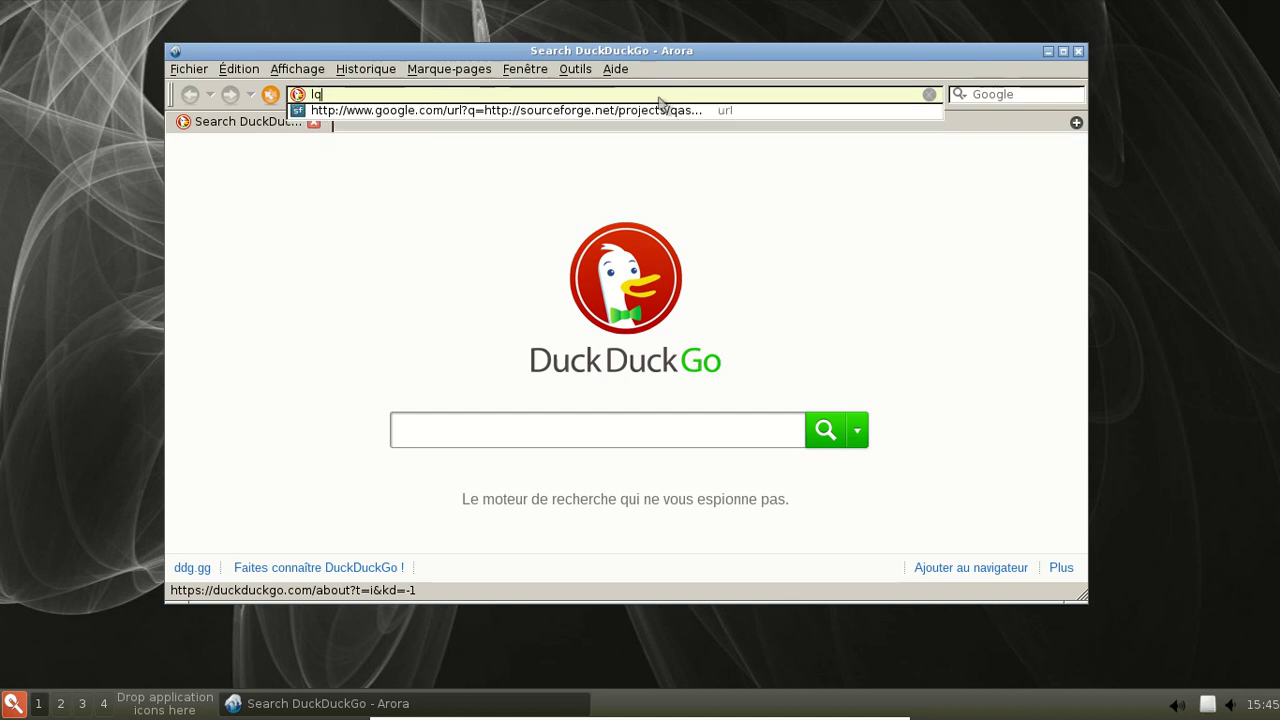
pyautogui.write('qt.org')
pyautogui.press('BackSpace')
pyautogui.press('BackSpace')
pyautogui.press('BackSpace')
pyautogui.press('BackSpace')
pyautogui.write('.or')
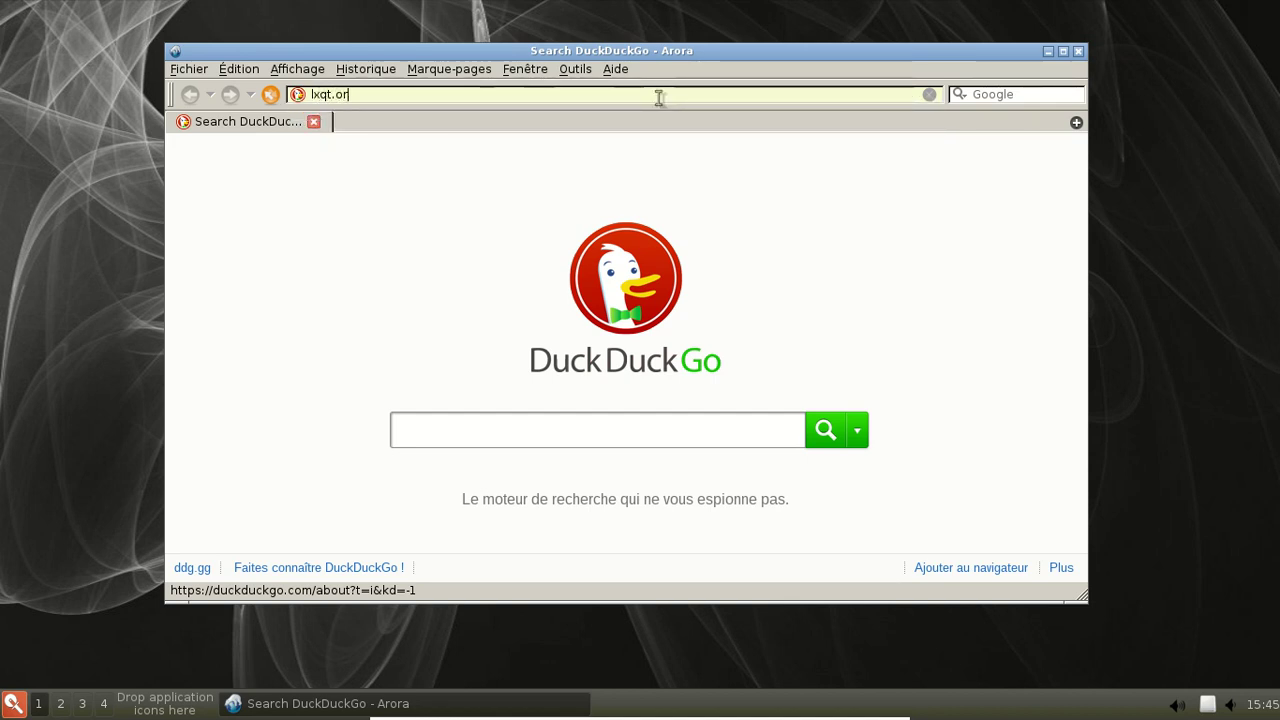
pyautogui.write('g')
pyautogui.press('Return')
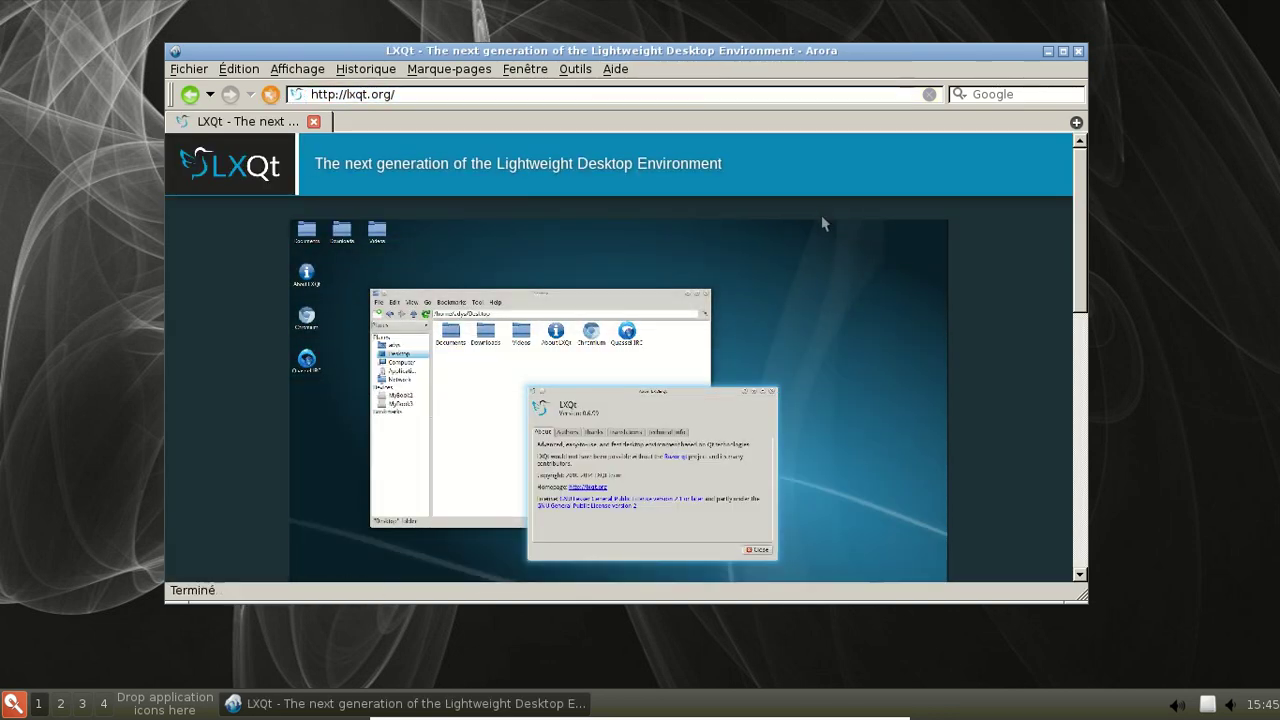
# Move the Arora window toward the desktop's upper edge and enlarge it to show more of the LXQt page.
pyautogui.moveTo(663, 51); pyautogui.dragTo(616, 18)
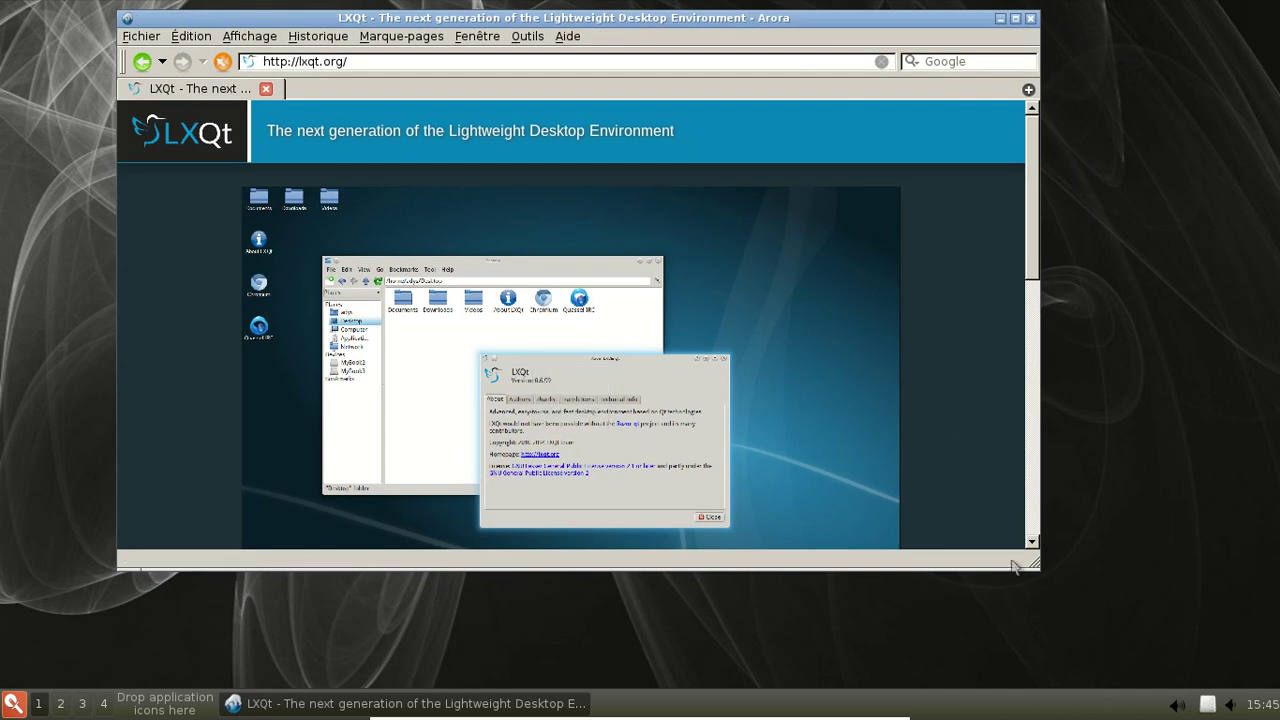
pyautogui.moveTo(1036, 567); pyautogui.dragTo(1133, 670)
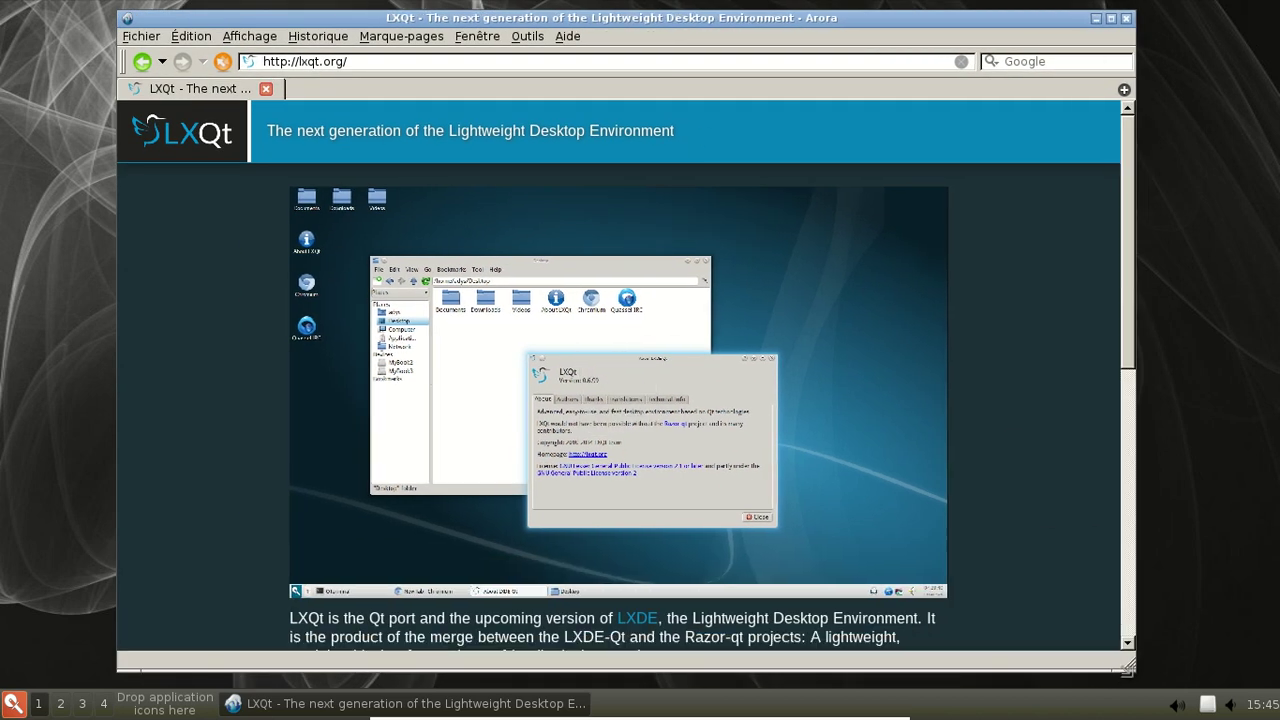
# Look through the LXQt home page down to its LXQt 0.7.0 description and return to its beginning.
pyautogui.scroll(-7, 1023, 329)
pyautogui.scroll(5, 1023, 329)
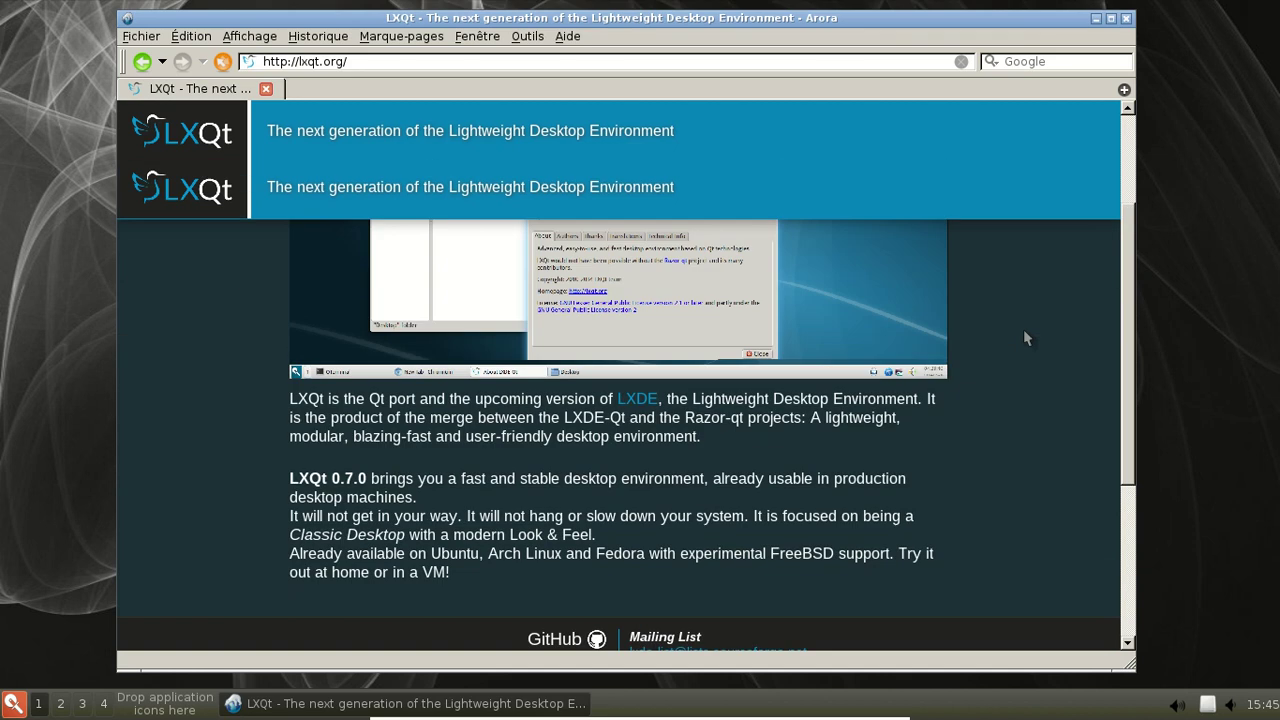
pyautogui.scroll(2, 1023, 329)
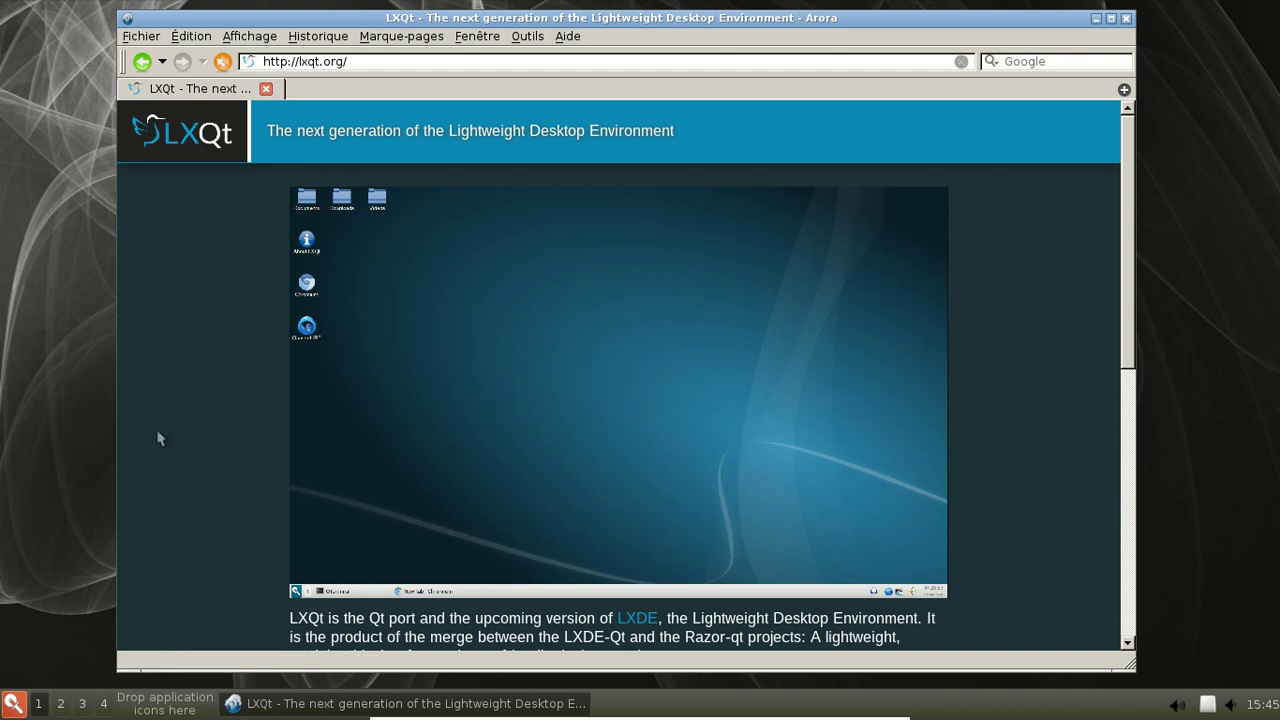
# Launch the PCManFM File Manager from the accessories and open its preferences.
pyautogui.click(14, 708)
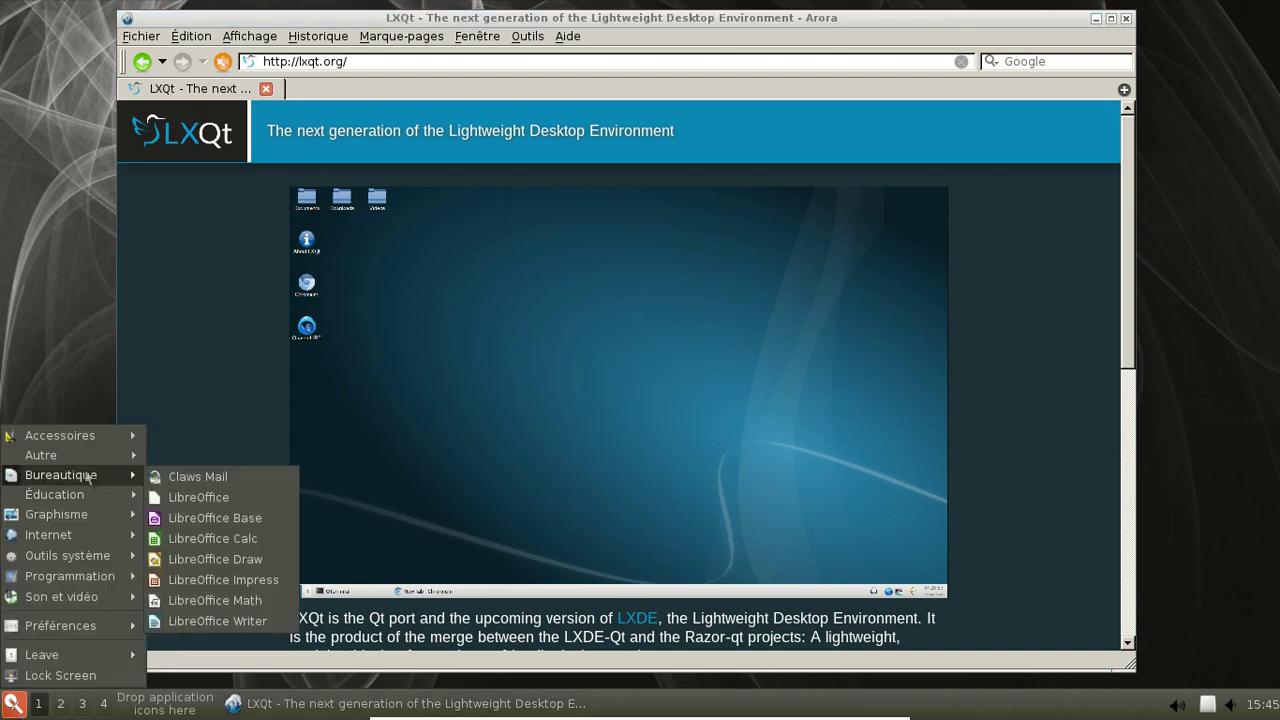
pyautogui.moveTo(87, 440)
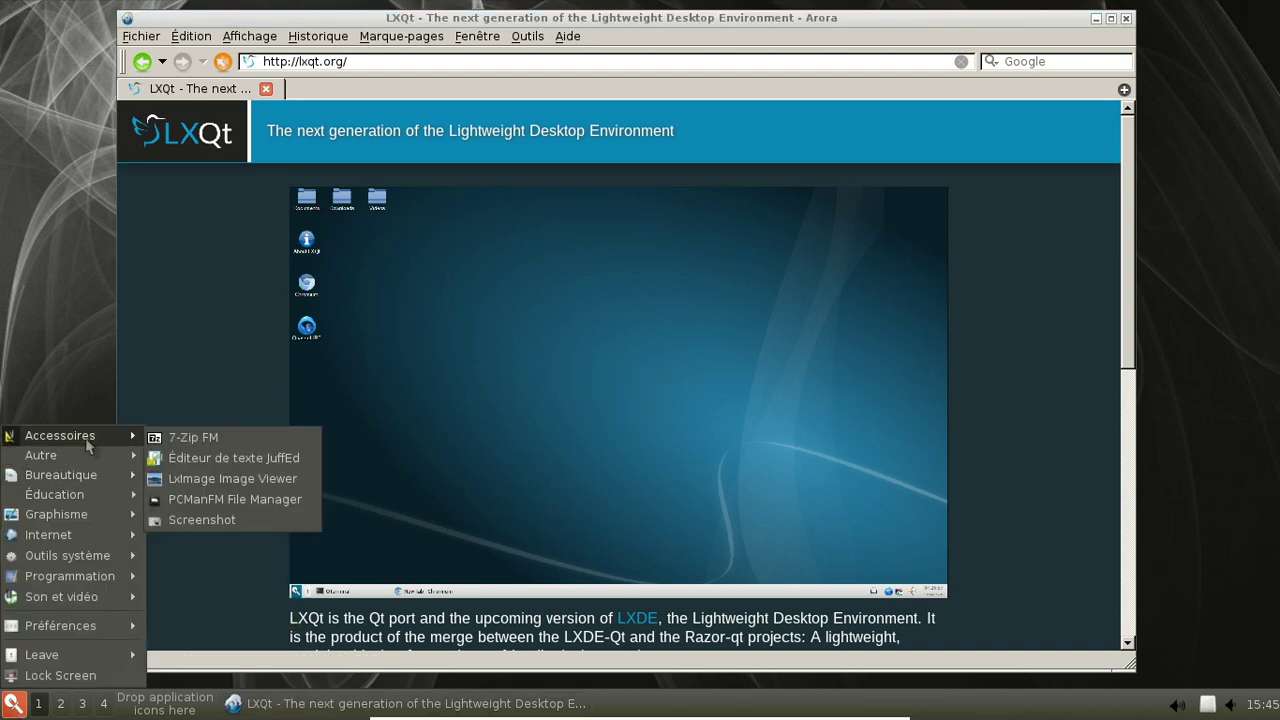
pyautogui.click(232, 499)
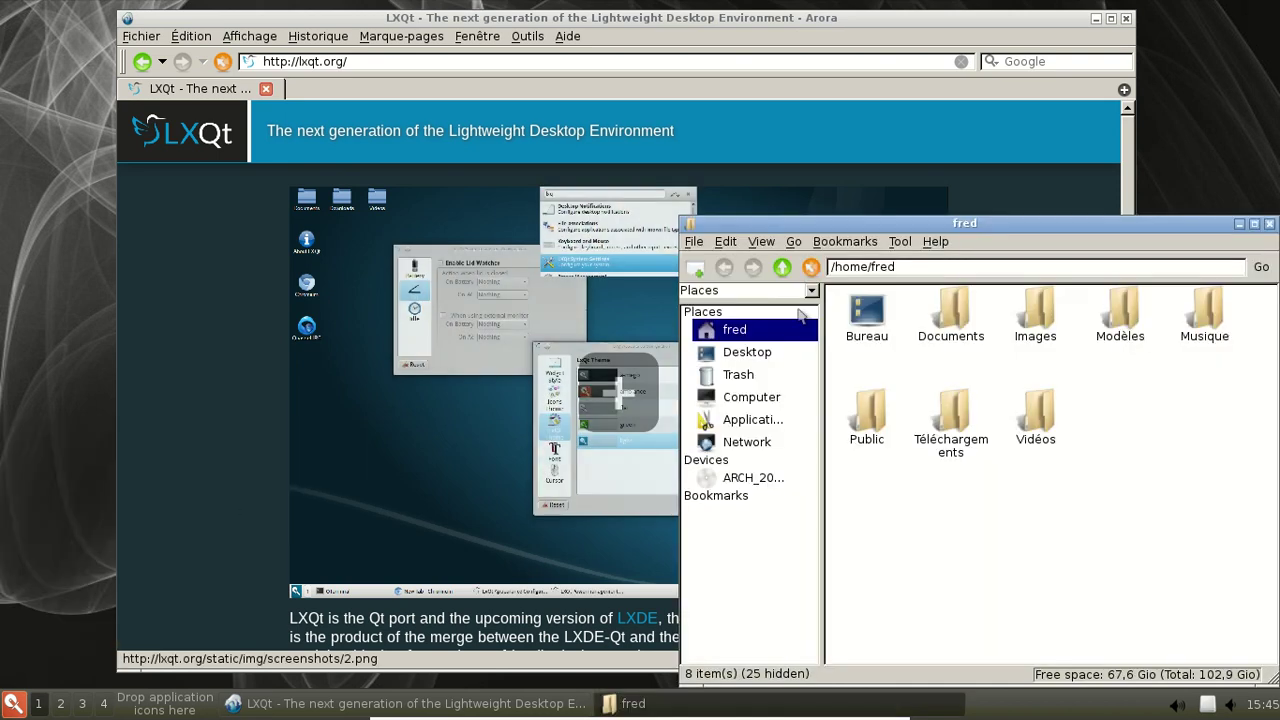
pyautogui.click(726, 241)
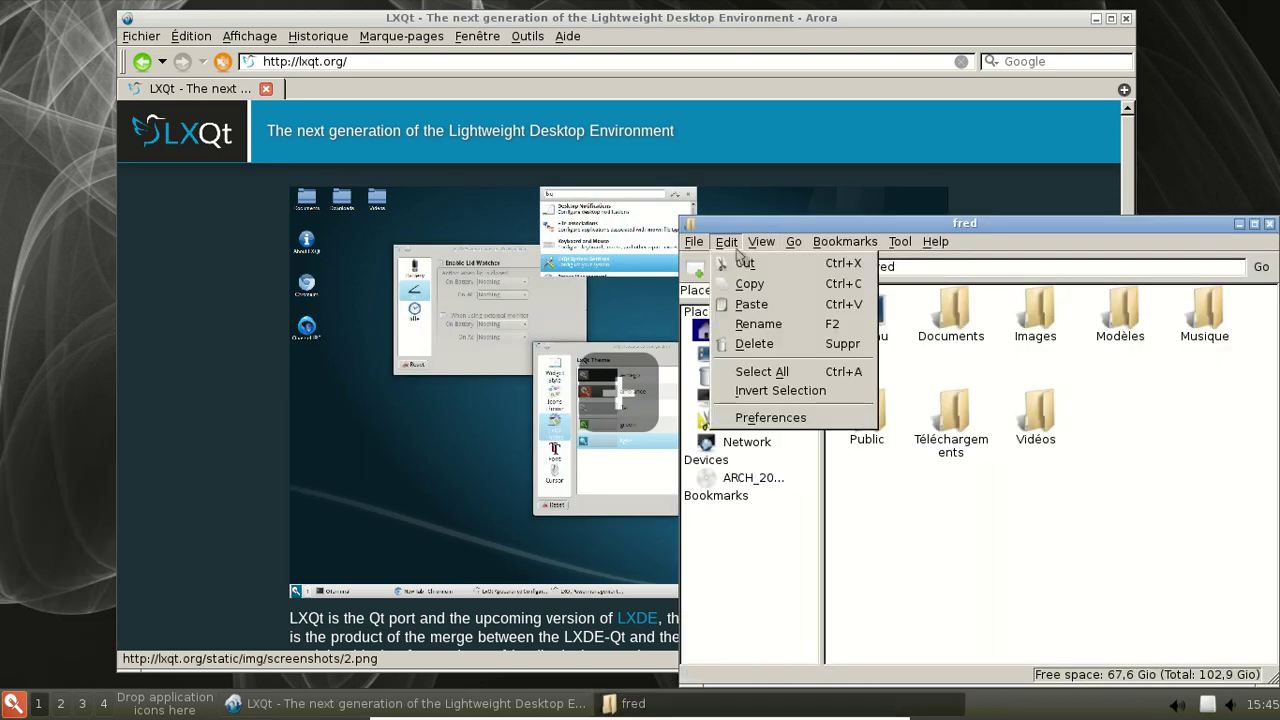
pyautogui.click(752, 417)
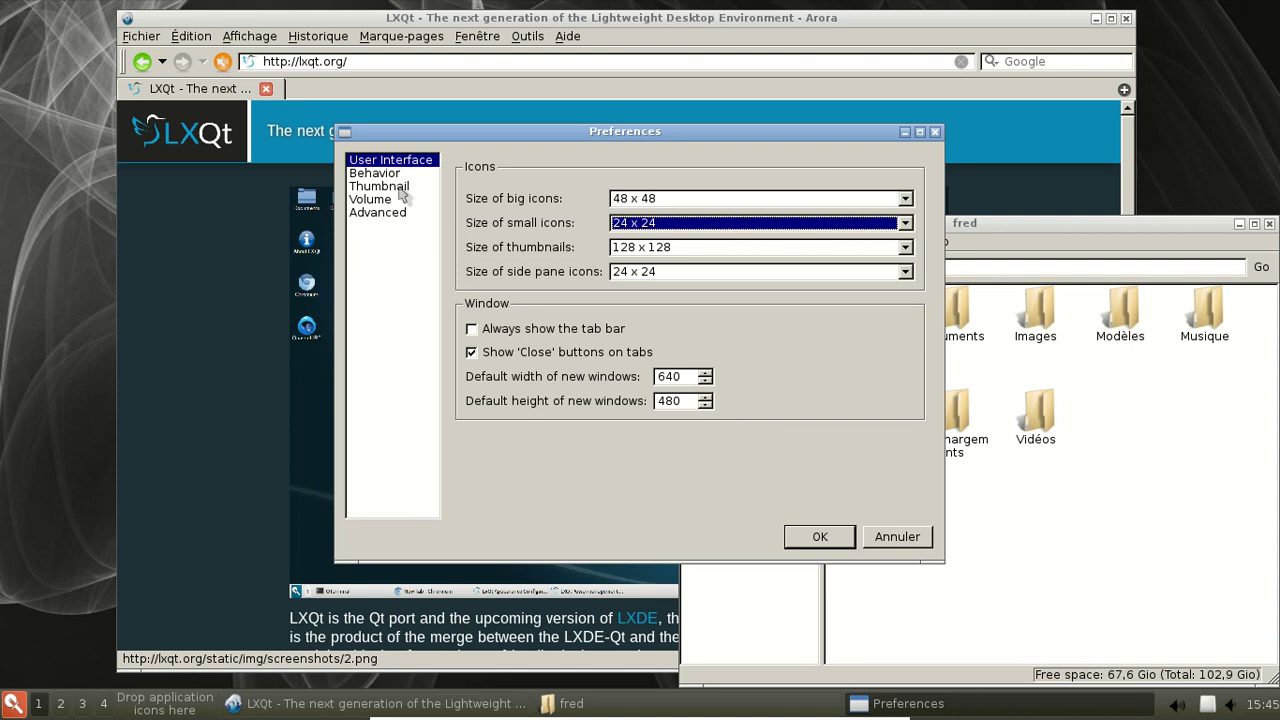
# Review the Behavior, Thumbnail, Volume and Advanced preferences, cancel them and close the file manager.
pyautogui.click(380, 173)
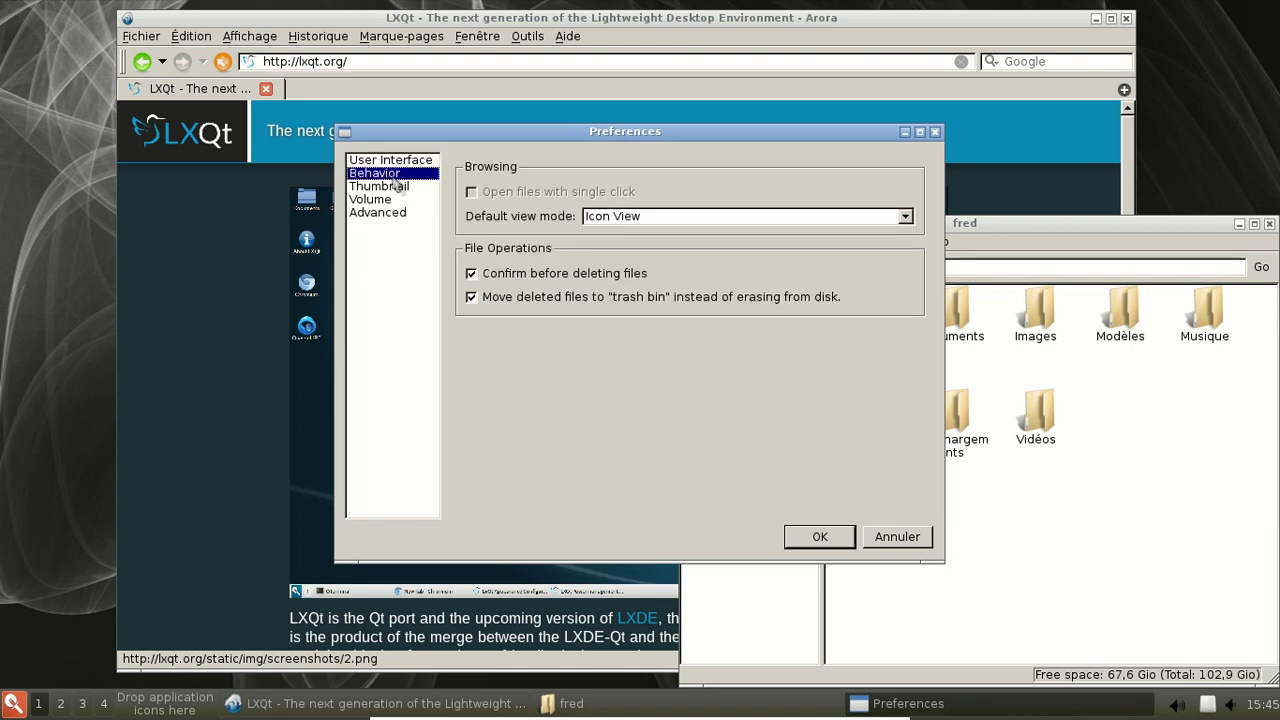
pyautogui.click(392, 187)
pyautogui.click(393, 202)
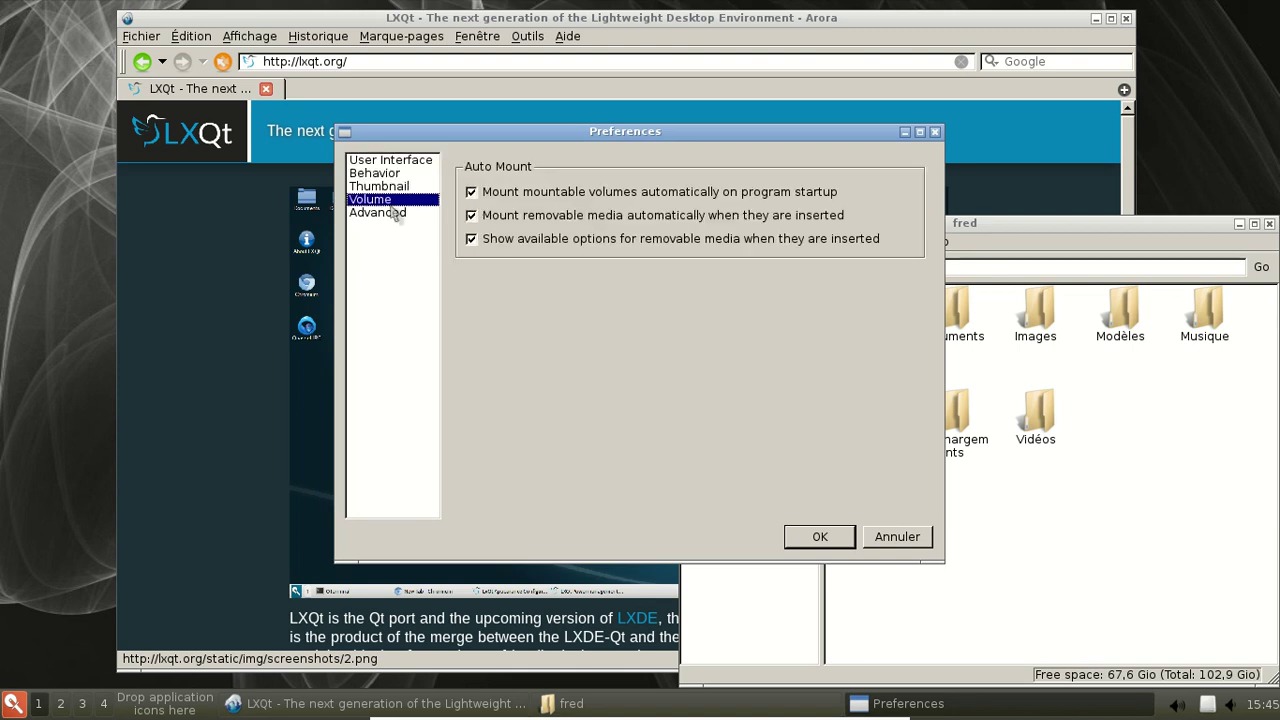
pyautogui.click(393, 219)
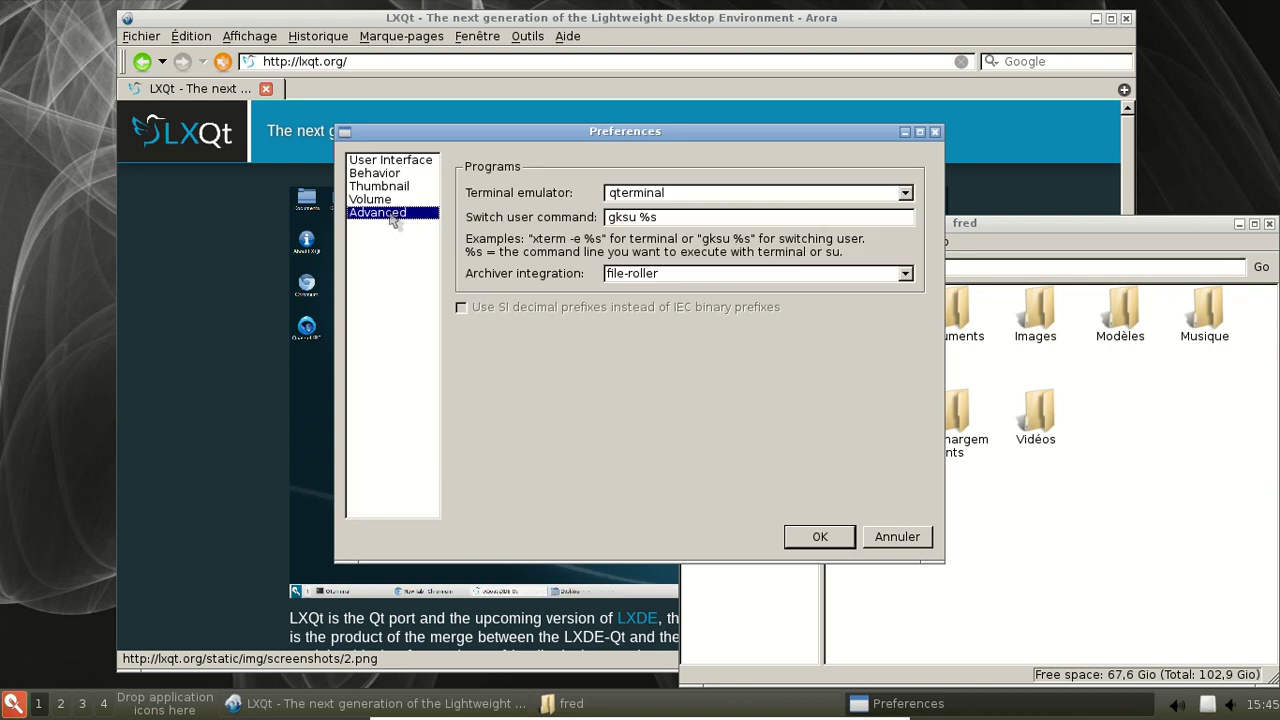
pyautogui.click(906, 537)
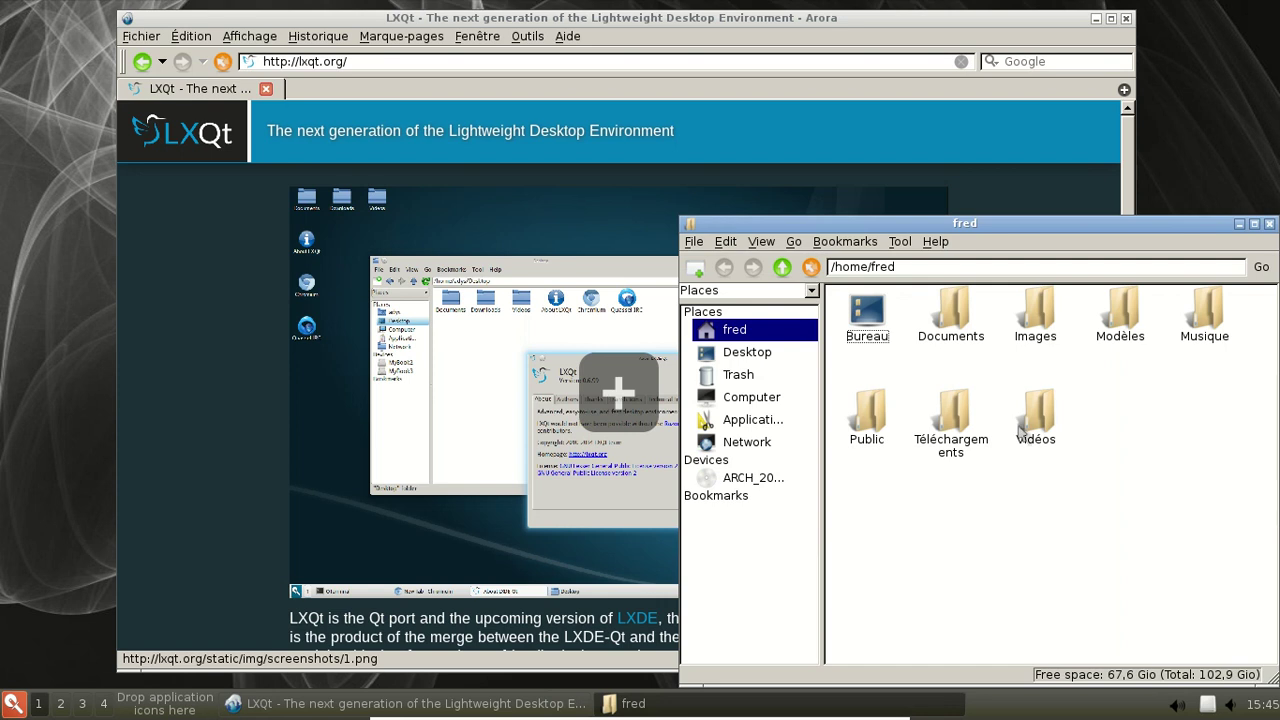
pyautogui.click(1268, 225)
# Open Desktop Preferences, view its General and Advanced settings, and cancel without changes.
pyautogui.click(13, 703)
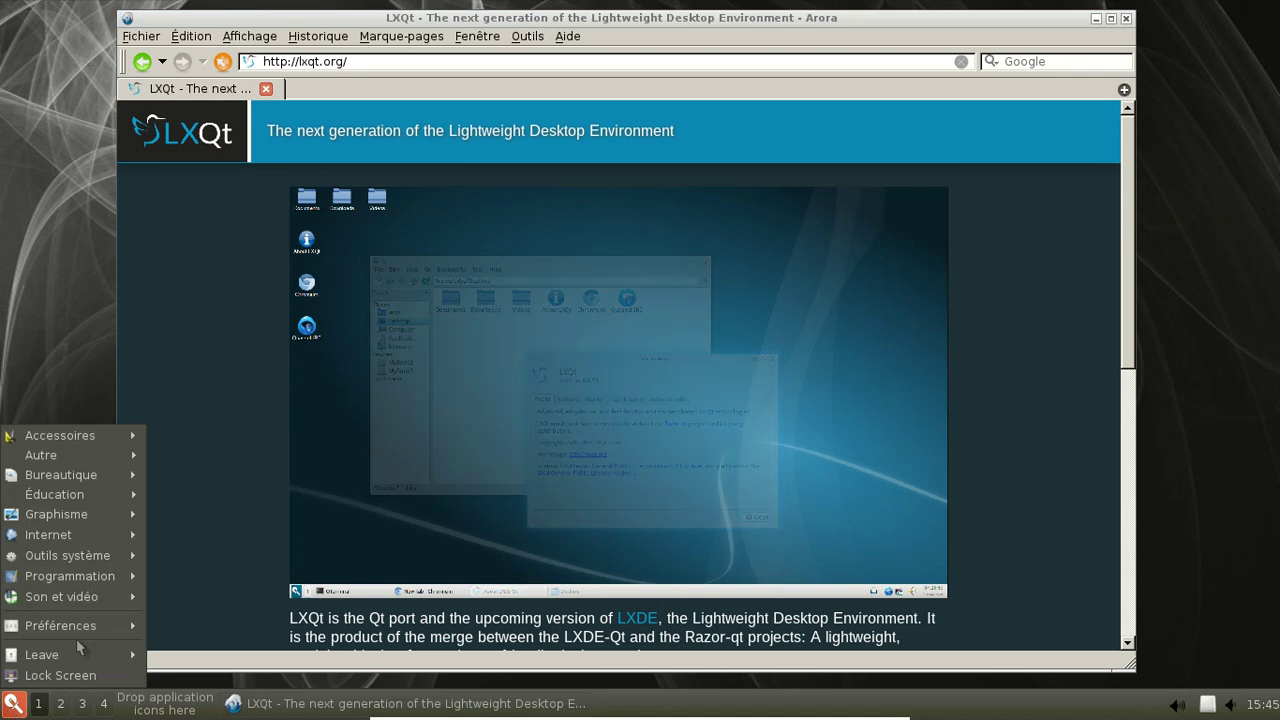
pyautogui.moveTo(90, 637)
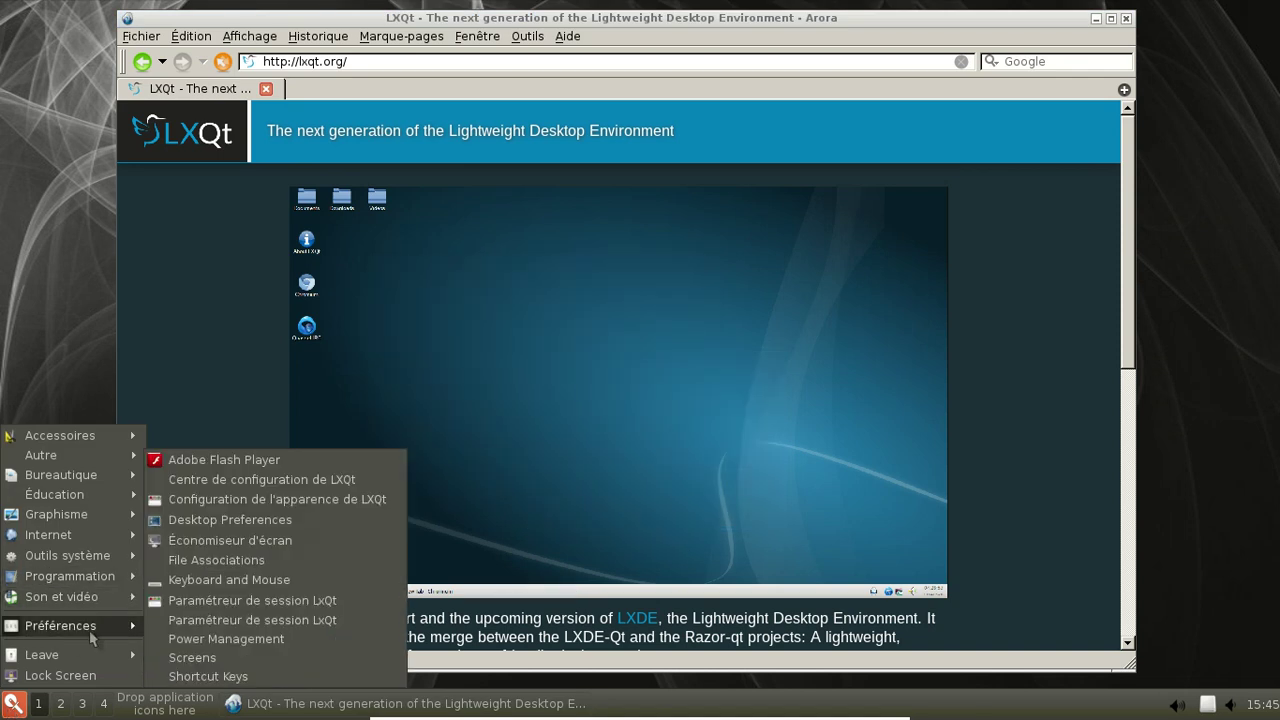
pyautogui.click(275, 522)
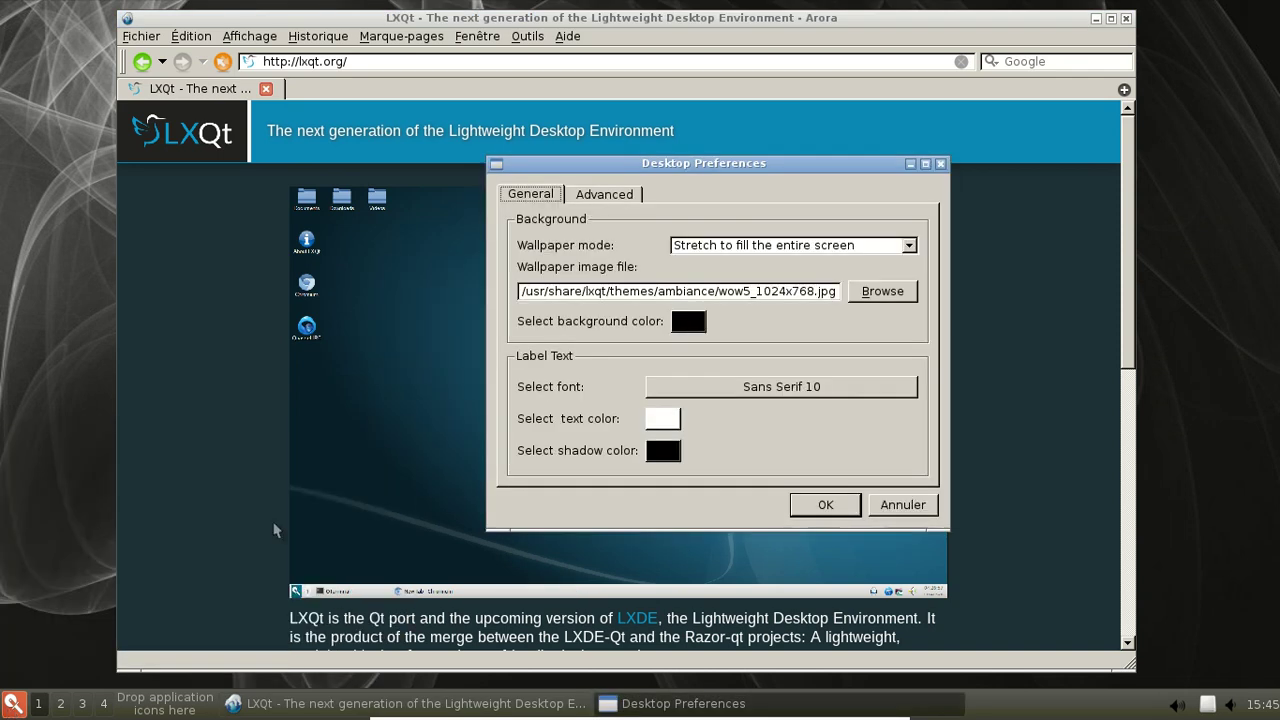
pyautogui.click(612, 197)
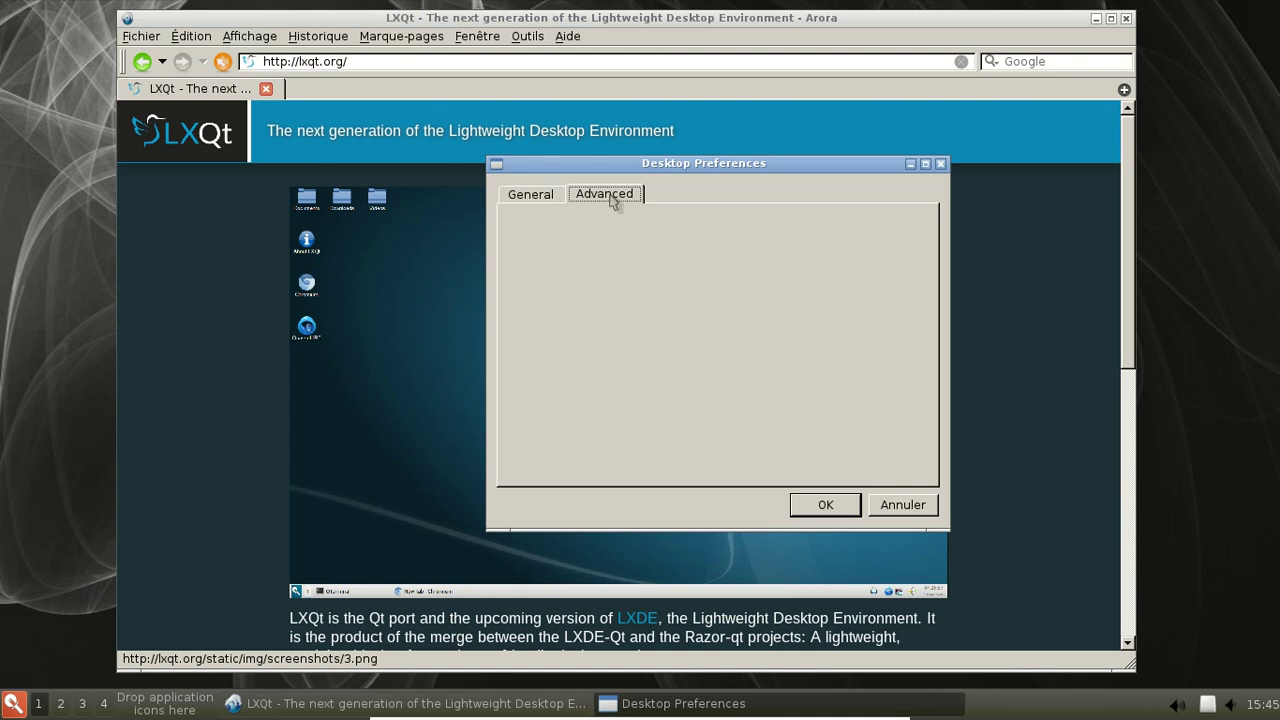
pyautogui.click(894, 505)
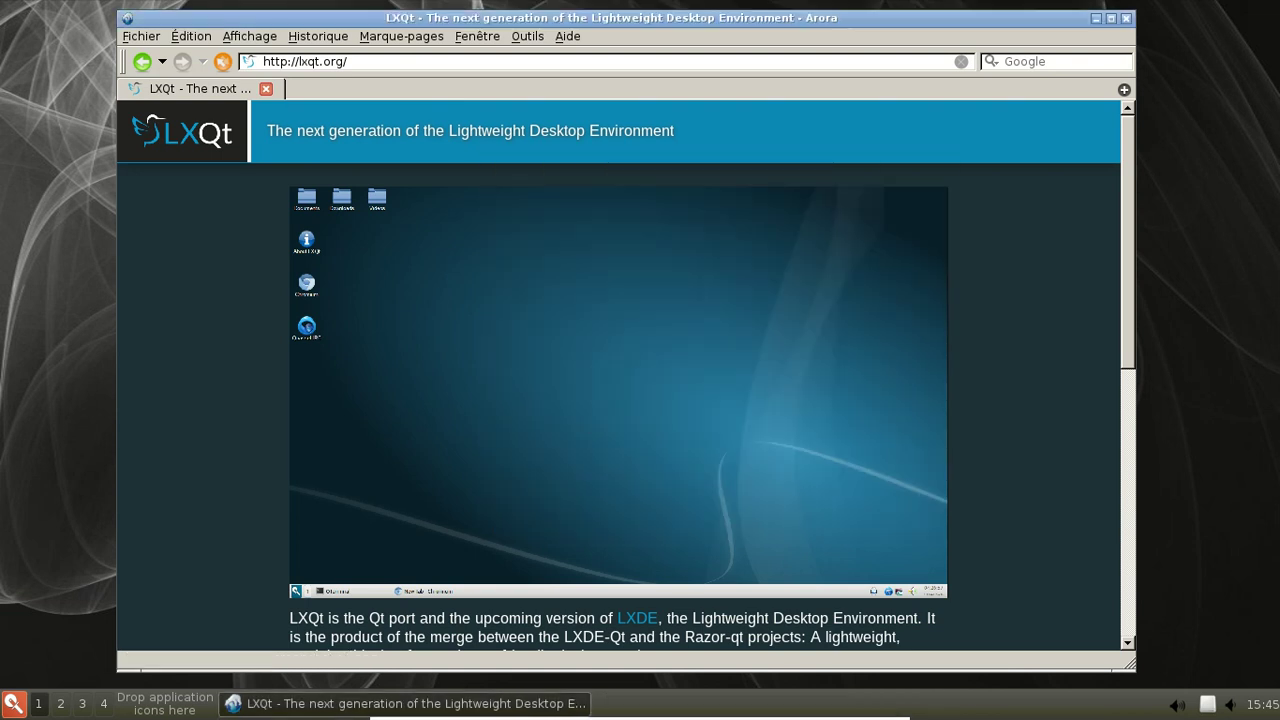
# Browse the installed applications by category, from Programmation and Outils système to Bureautique and Accessoires.
pyautogui.click(18, 703)
pyautogui.moveTo(88, 584)
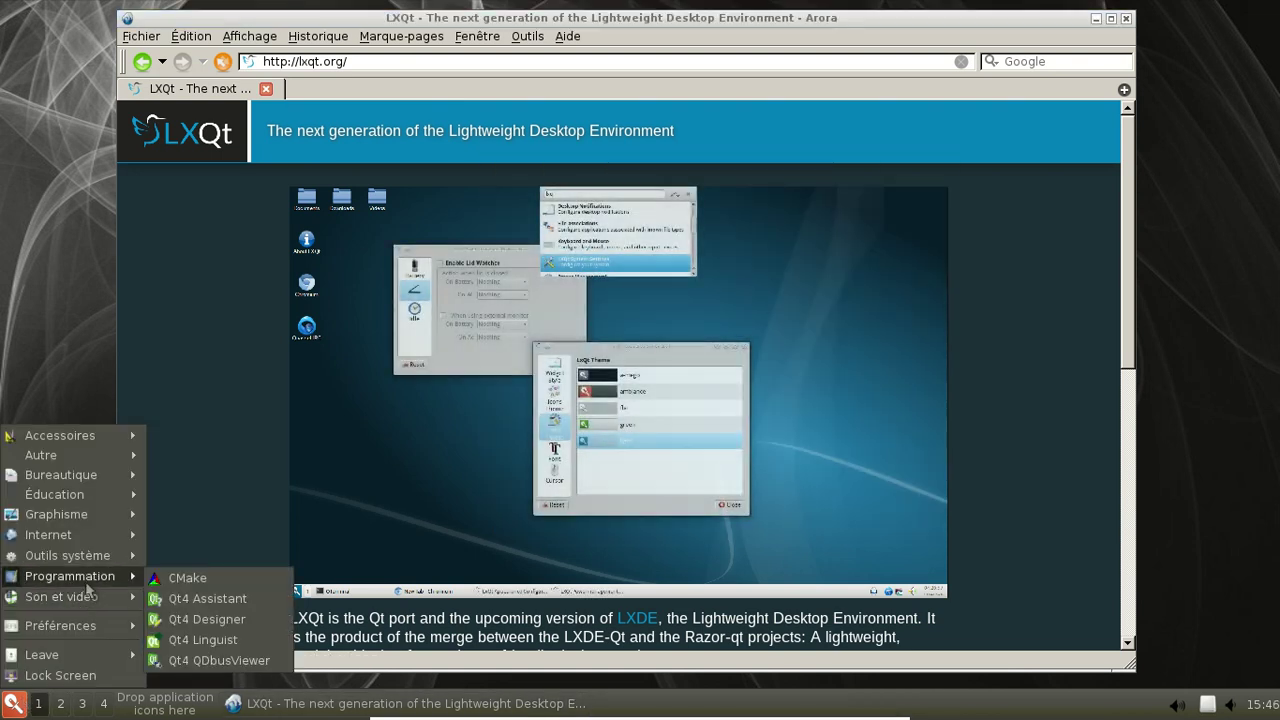
pyautogui.moveTo(86, 561)
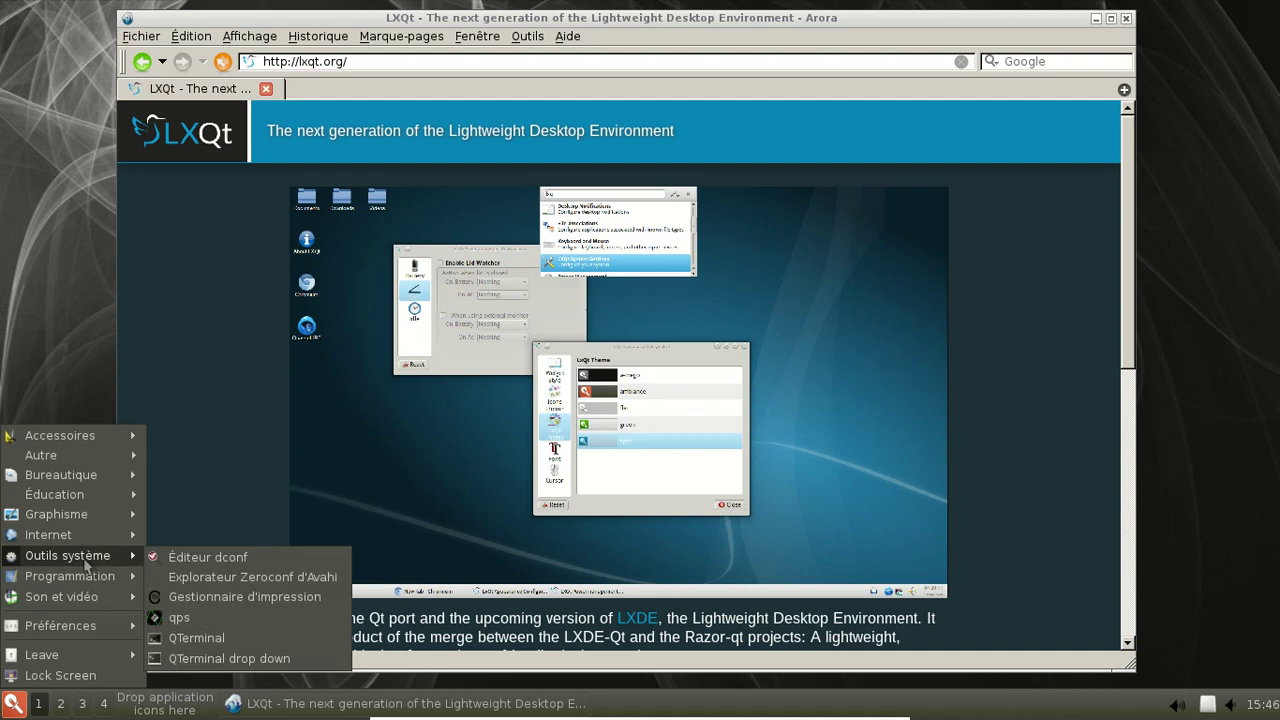
pyautogui.moveTo(70, 541)
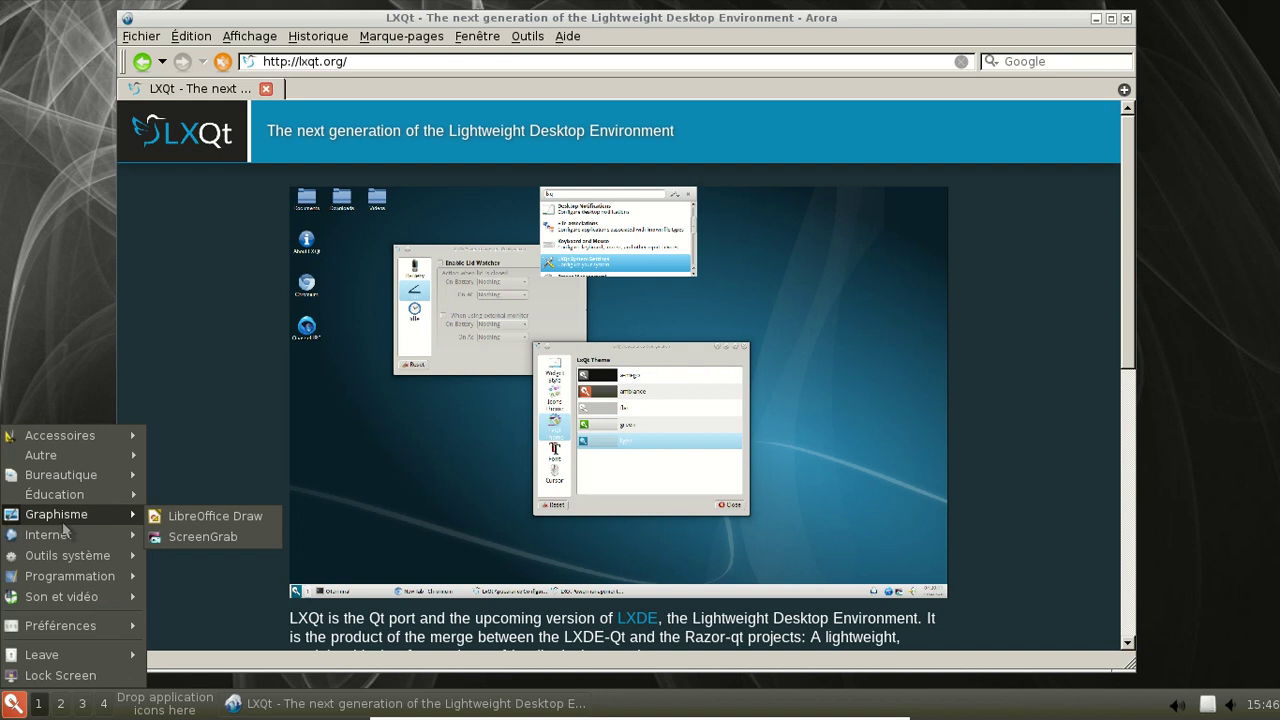
pyautogui.moveTo(62, 480)
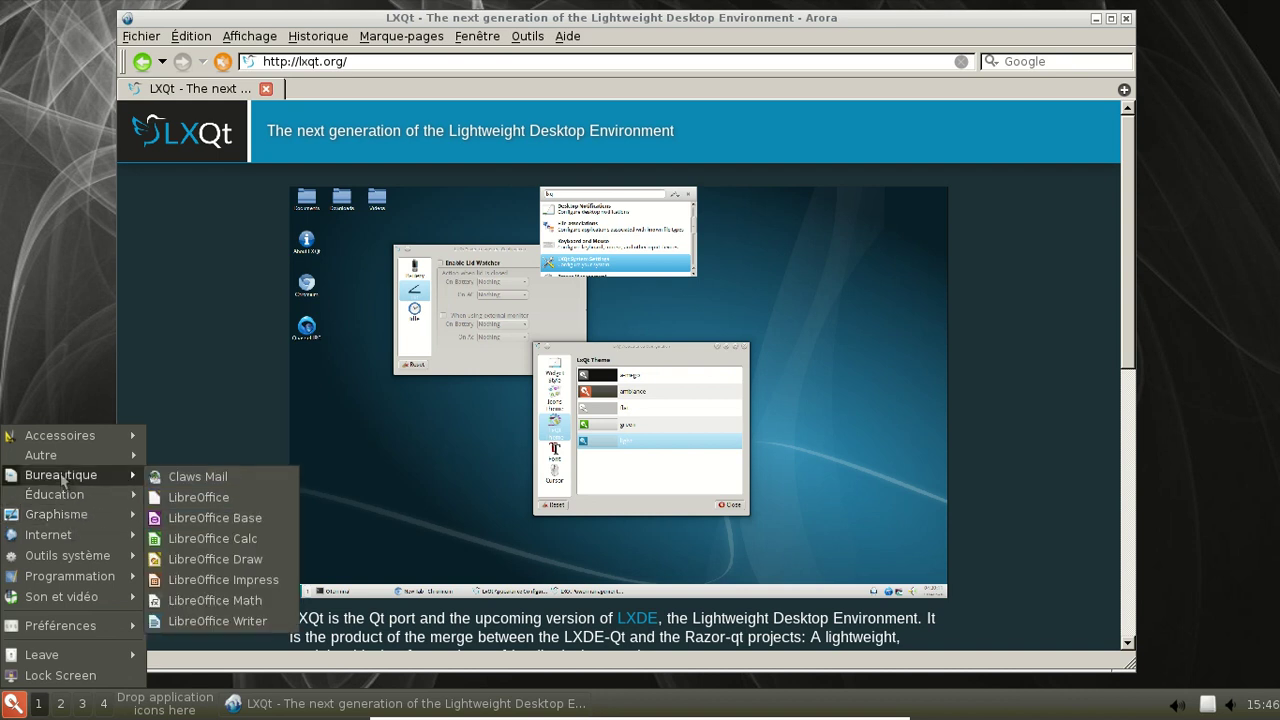
pyautogui.moveTo(57, 430)
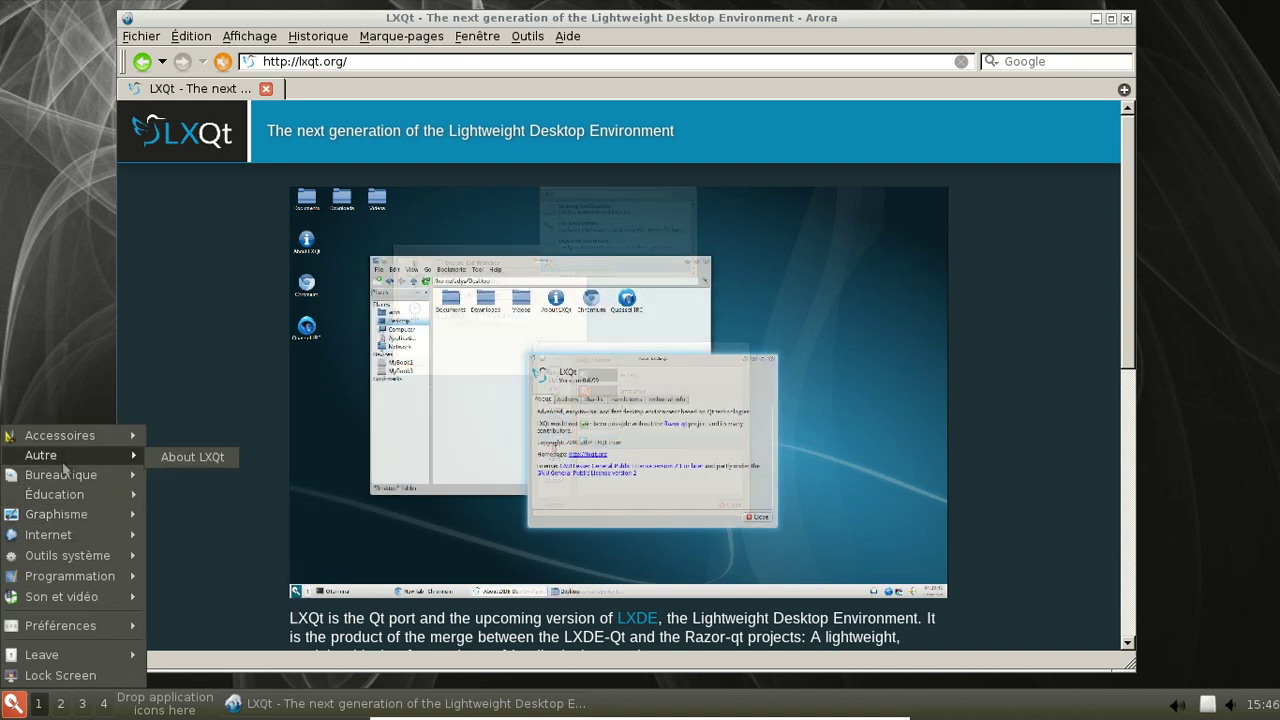
# Open the LXQt Configuration Center and move its window toward the middle of the desktop.
pyautogui.moveTo(95, 625)
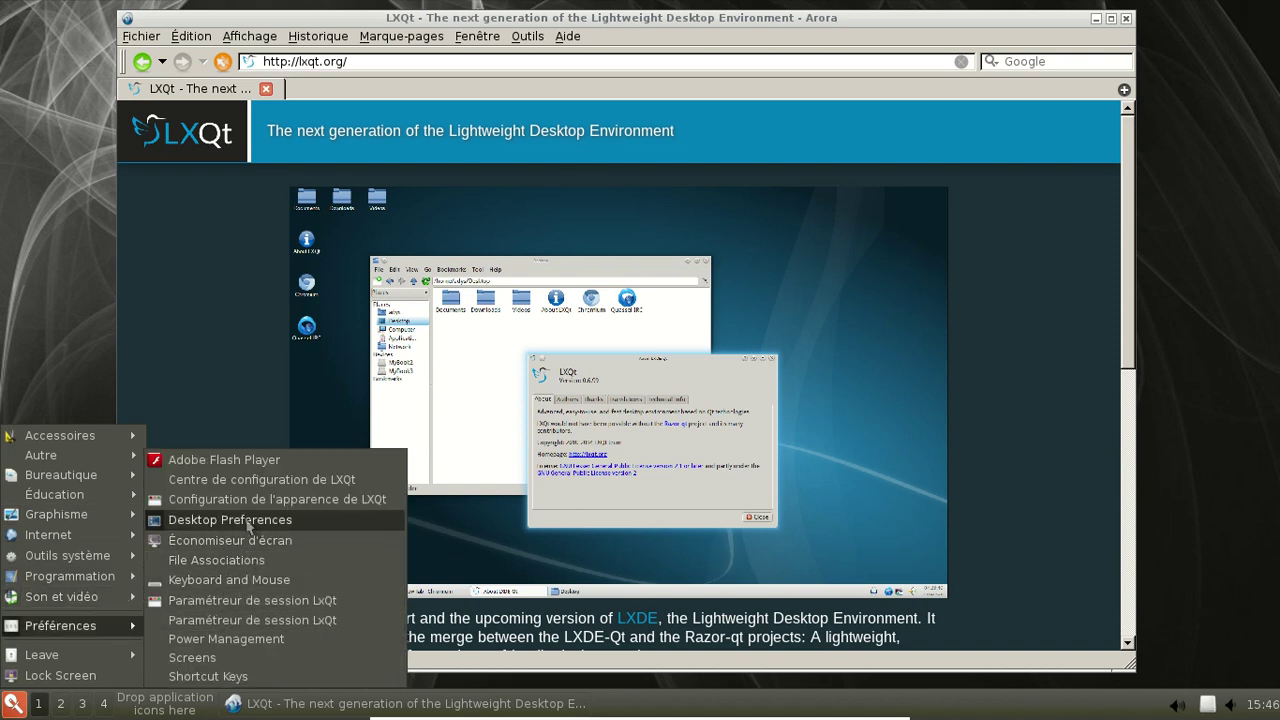
pyautogui.click(254, 479)
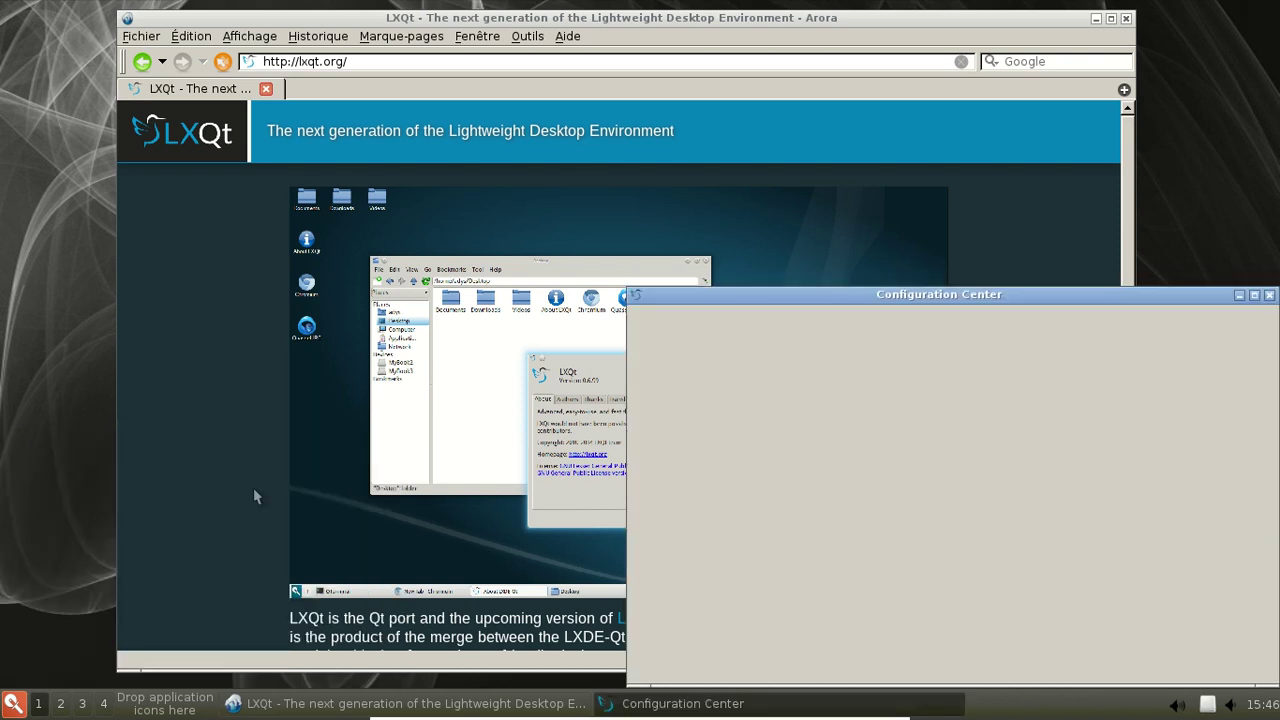
pyautogui.moveTo(945, 294); pyautogui.dragTo(701, 226)
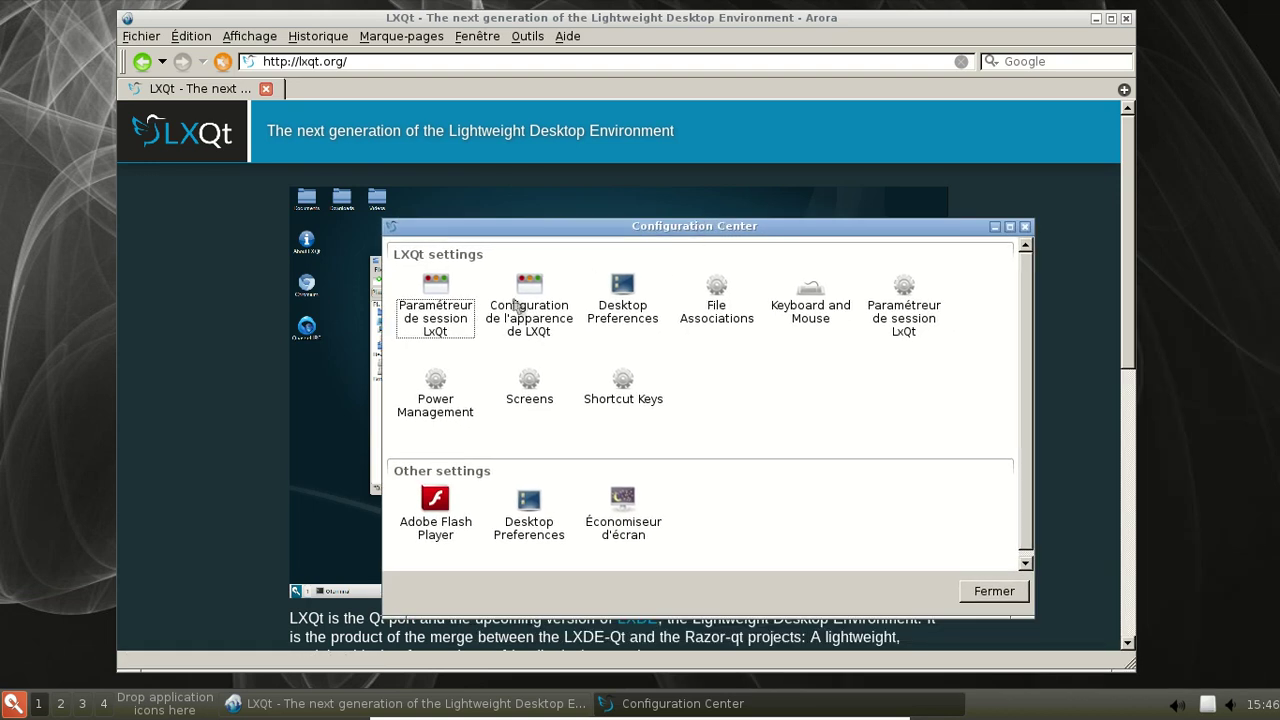
# Open the LXQt appearance configuration, review its widget style, icon theme, LXQt theme, font and cursor settings, and close it.
pyautogui.click(566, 313)
pyautogui.doubleClick(566, 313)
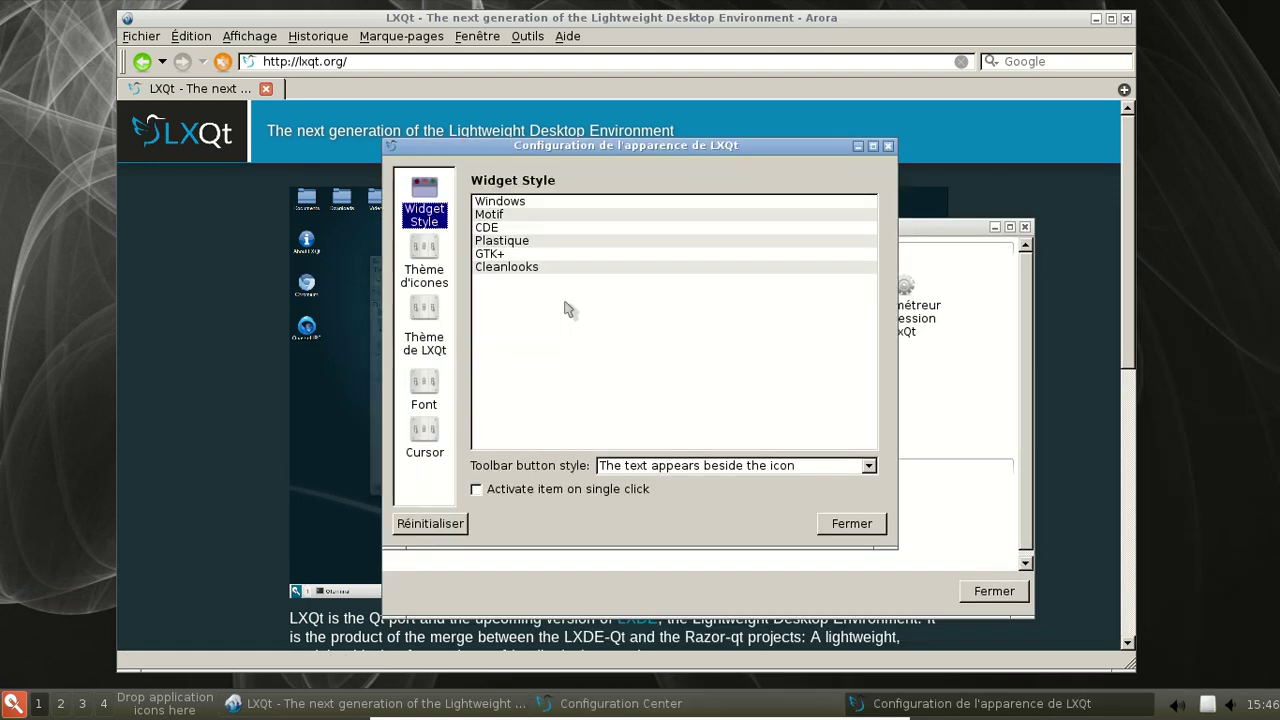
pyautogui.click(425, 287)
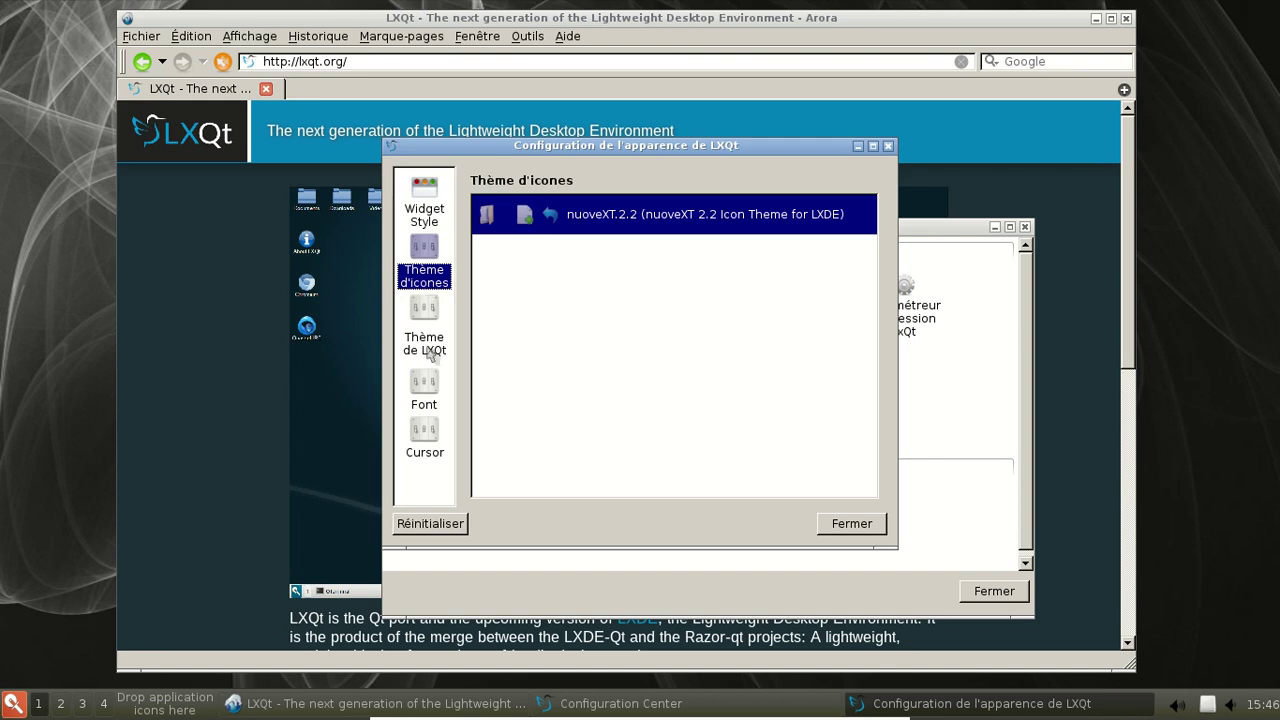
pyautogui.click(422, 226)
pyautogui.click(432, 257)
pyautogui.click(426, 312)
pyautogui.click(428, 386)
pyautogui.click(424, 432)
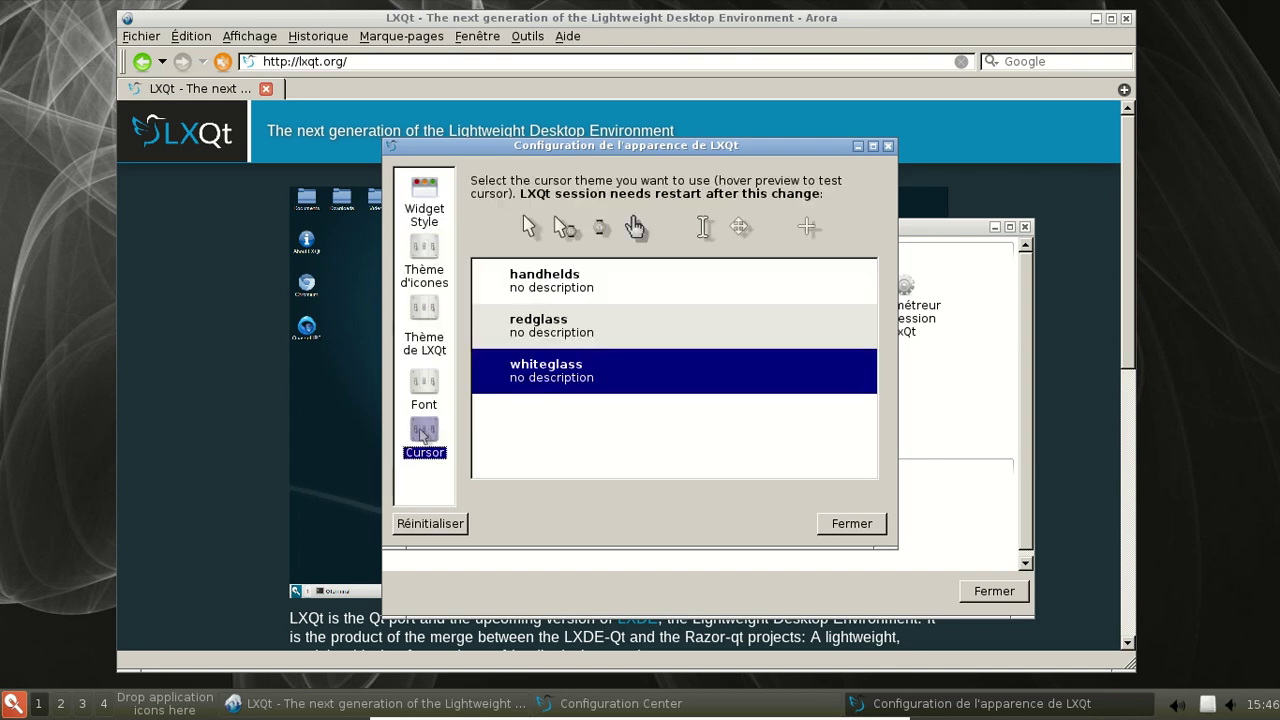
pyautogui.click(850, 523)
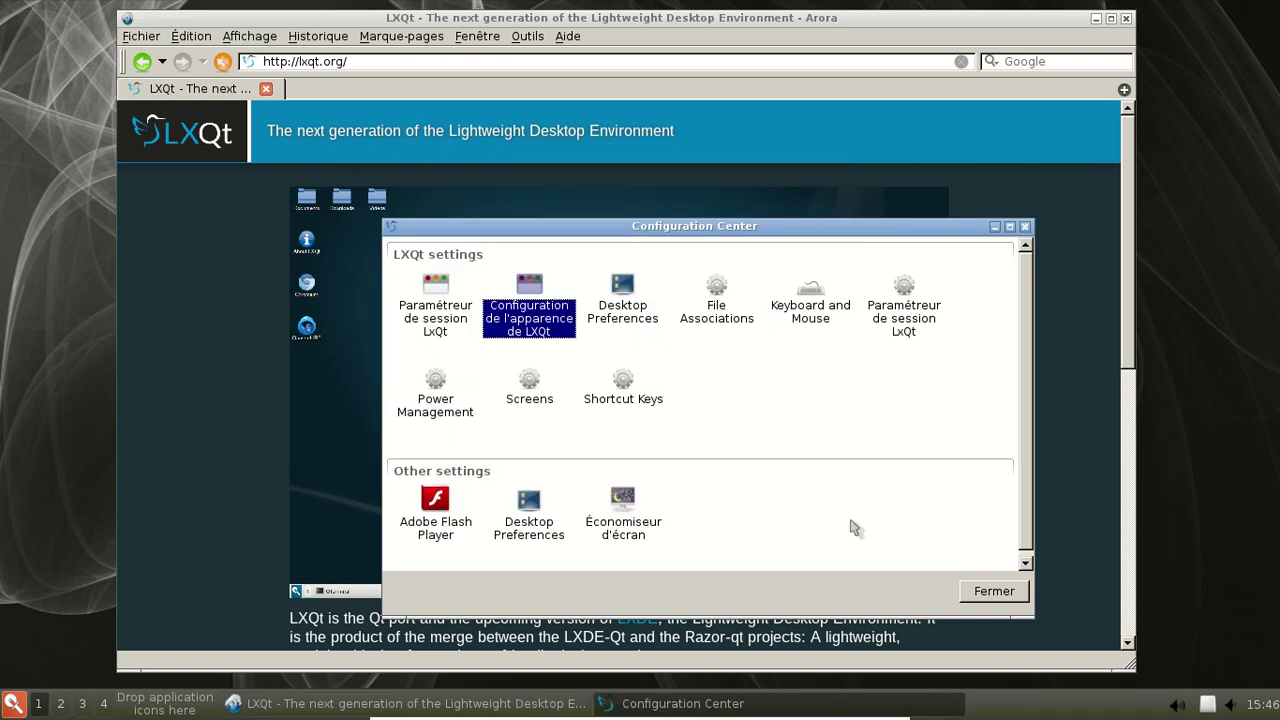
# View Desktop Preferences from both the LXQt settings and Other settings groups, cancelling each time, and close the Configuration Center.
pyautogui.doubleClick(648, 321)
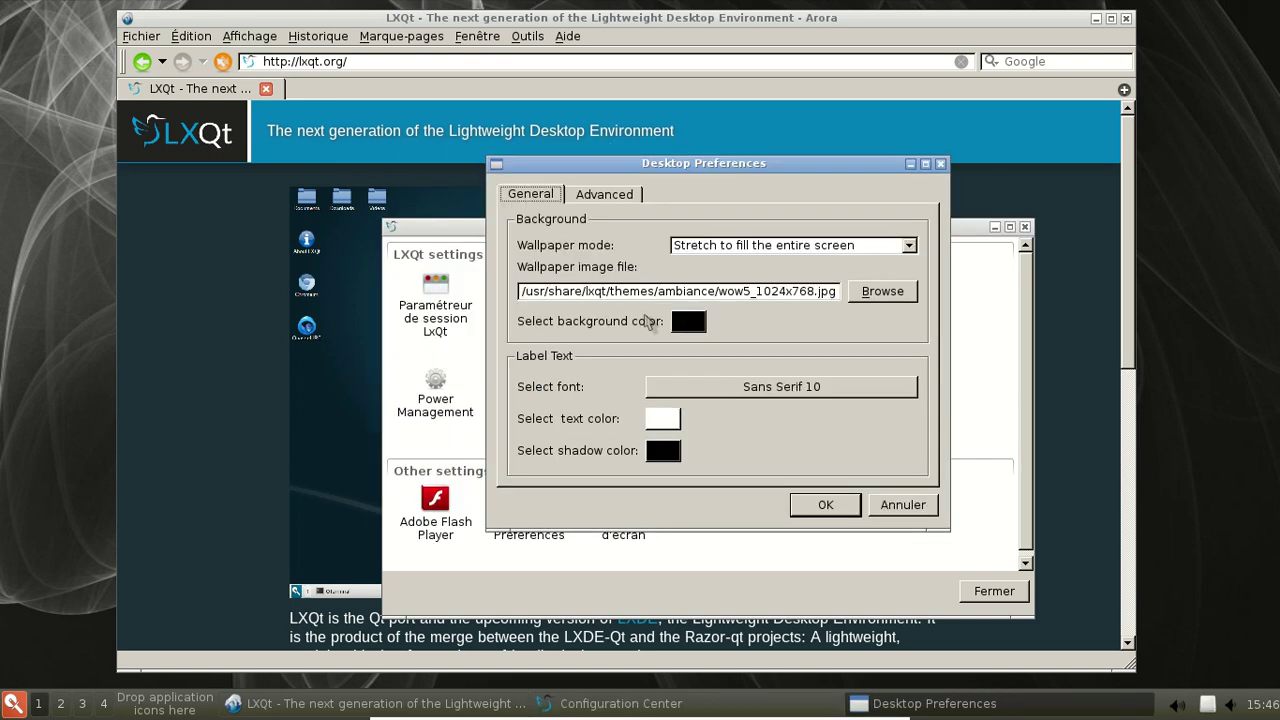
pyautogui.click(880, 509)
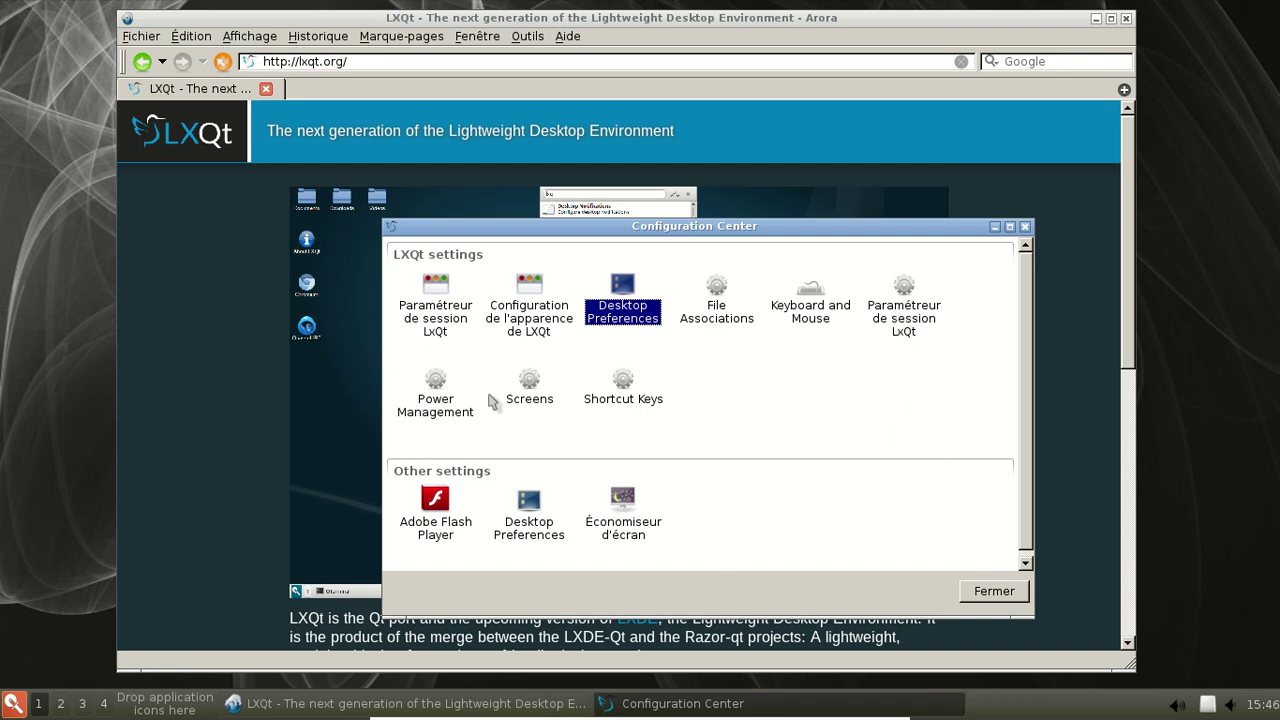
pyautogui.doubleClick(541, 508)
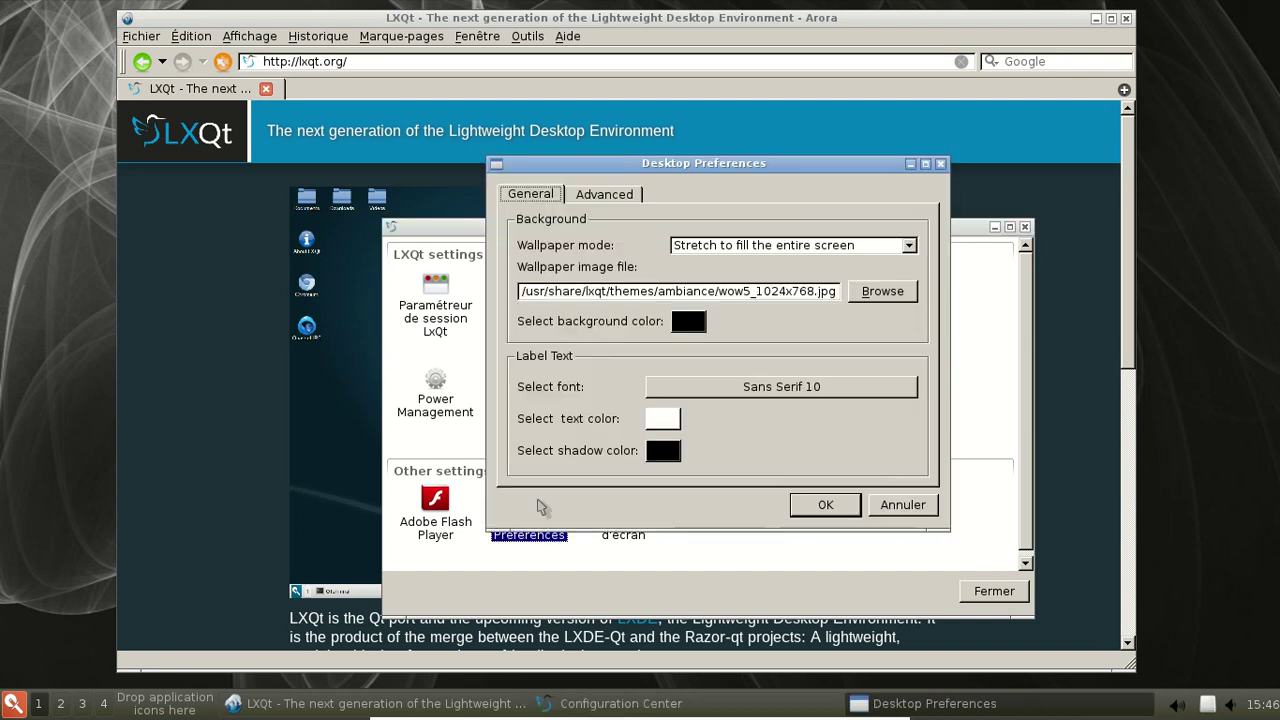
pyautogui.click(908, 507)
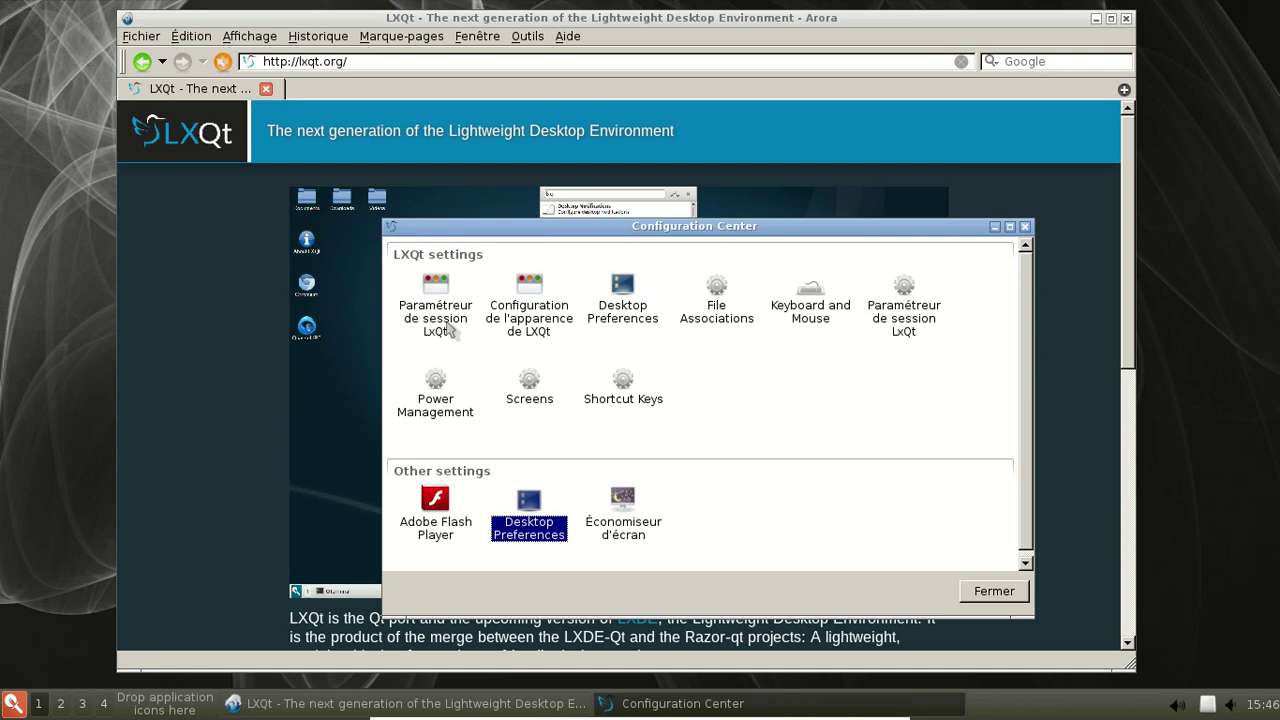
pyautogui.click(1023, 227)
# Look through the LXQt page down to its download, mailing list, bug tracker and licence links.
pyautogui.scroll(-9, 1040, 260)
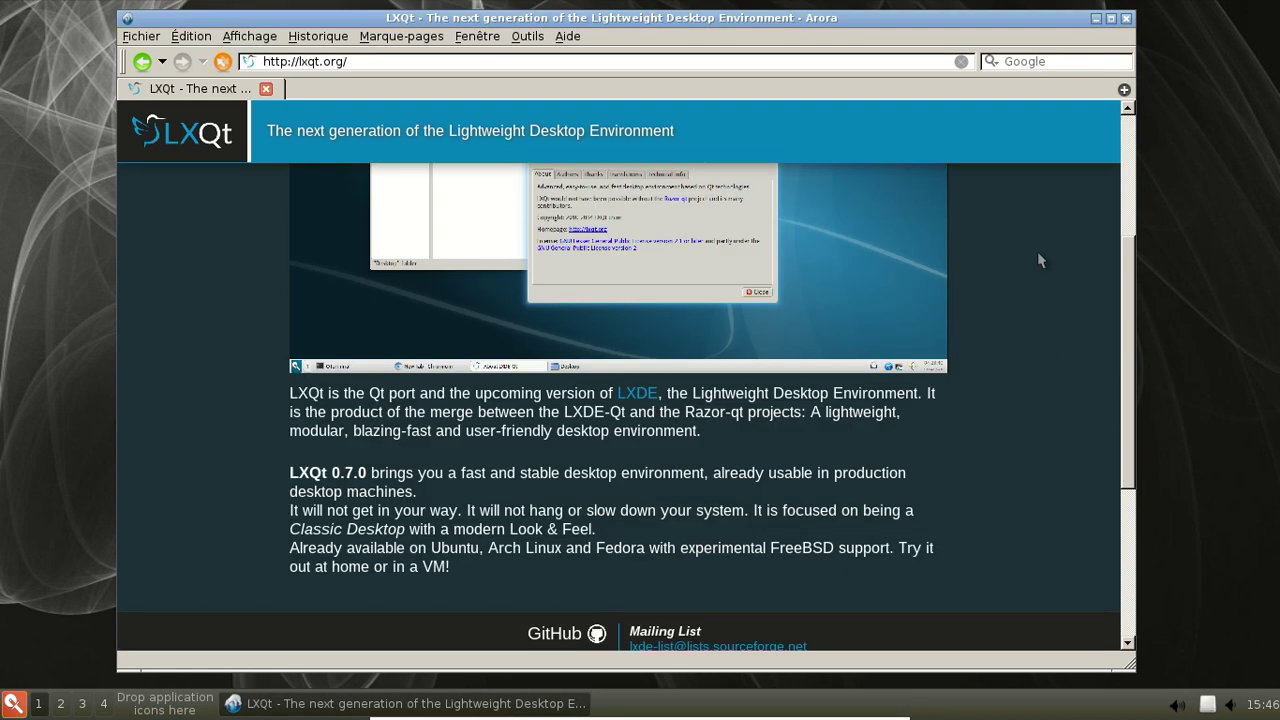
pyautogui.scroll(6, 1040, 260)
pyautogui.scroll(2, 1040, 260)
pyautogui.scroll(-6, 1040, 260)
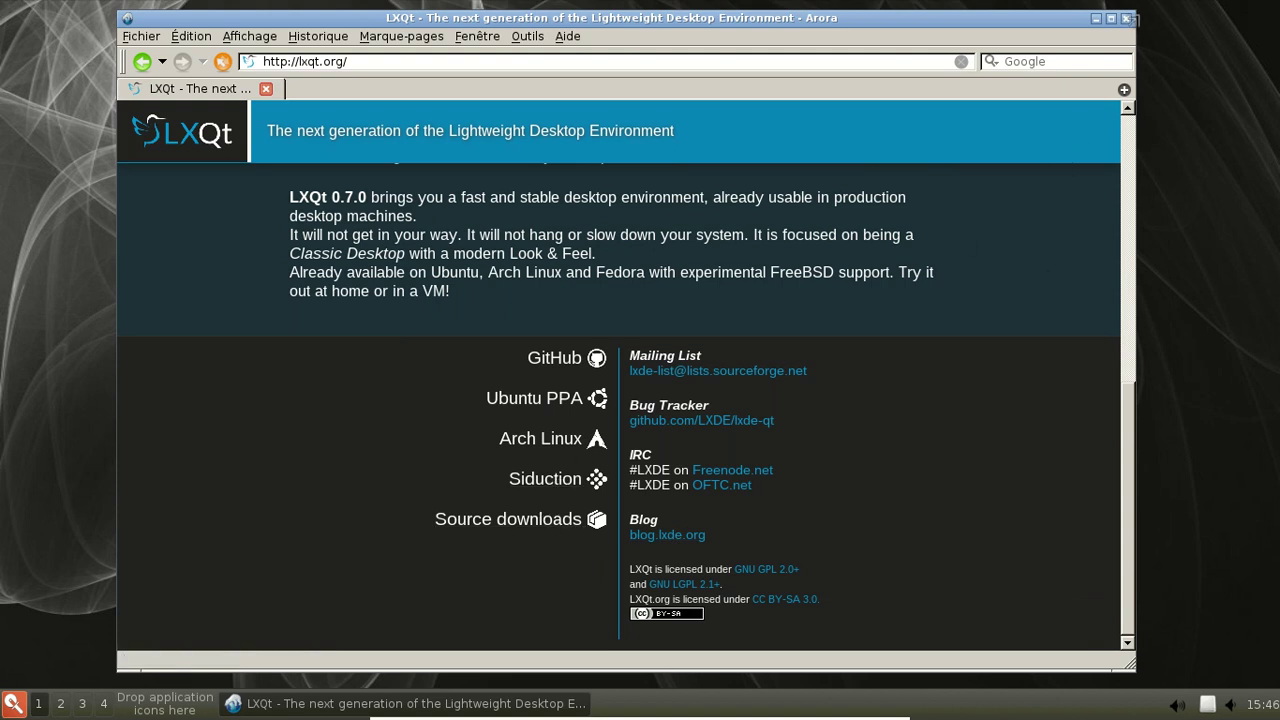
# Close the web browser, view the options available for the empty desktop, and dismiss them.
pyautogui.click(1126, 19)
pyautogui.rightClick(311, 64)
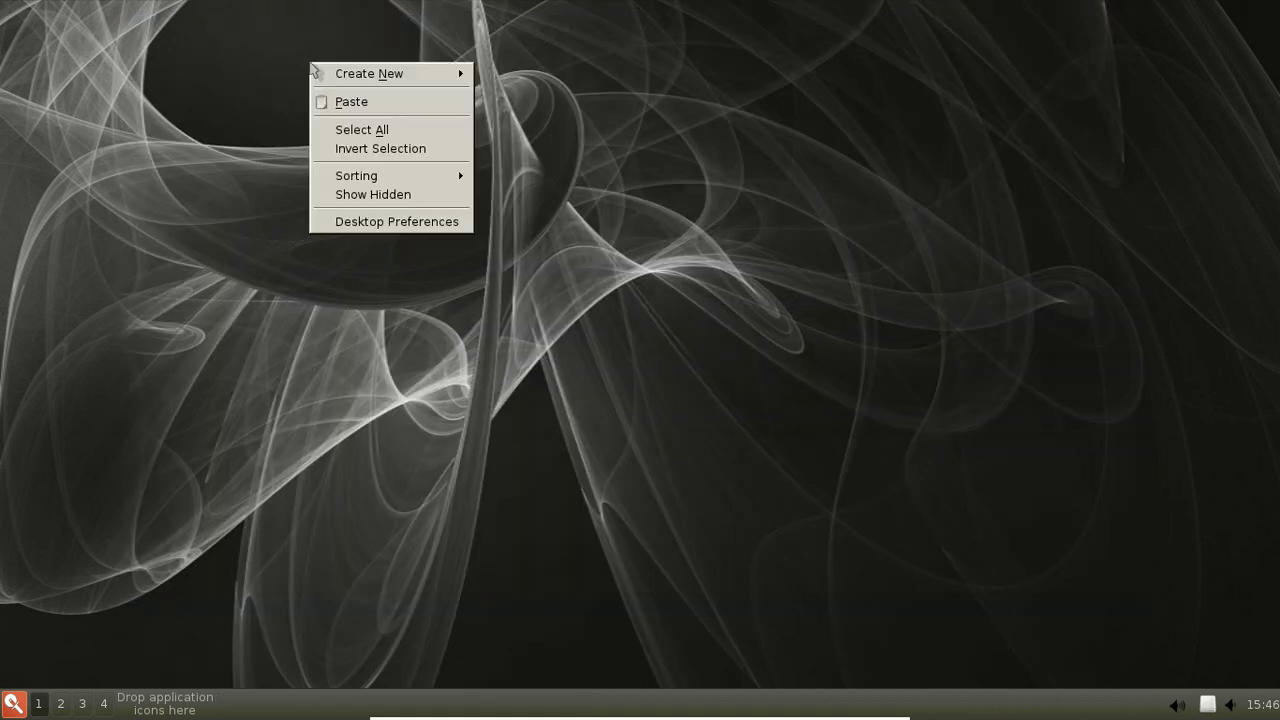
pyautogui.moveTo(418, 182)
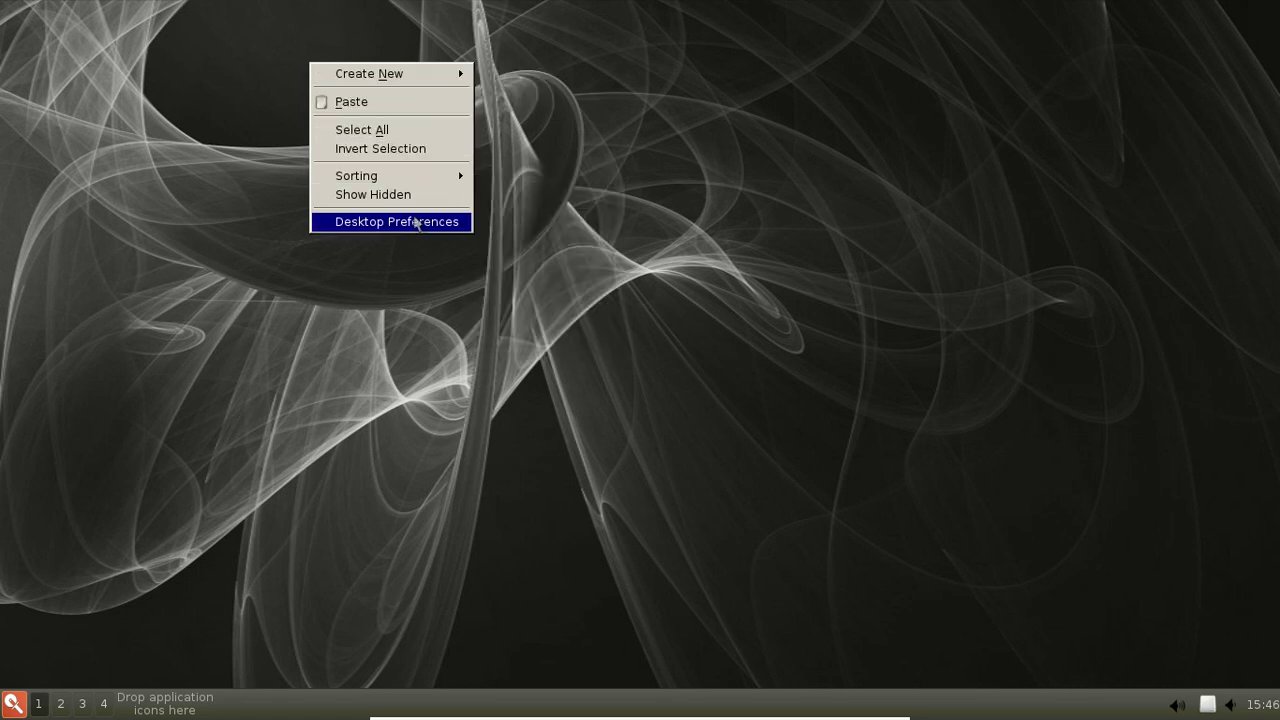
pyautogui.click(280, 462)
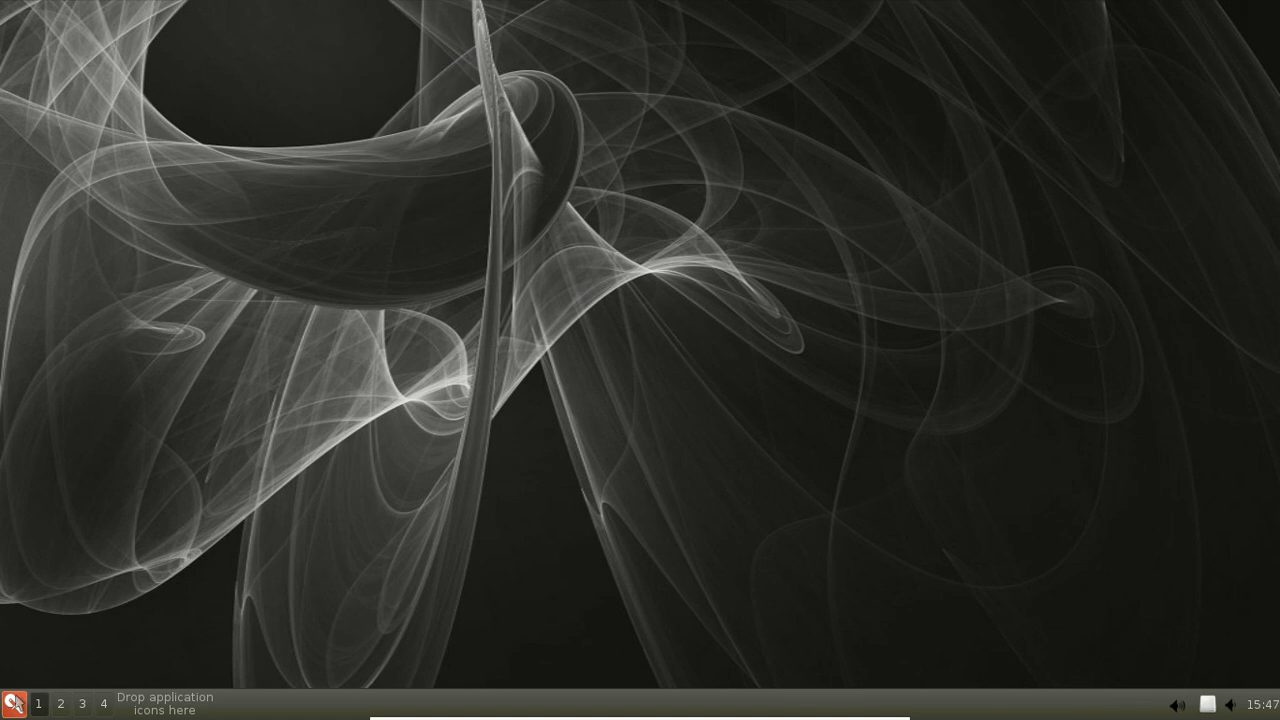
# Open the home folder in the file manager, view the Images folder's options, and move the window toward the middle of the desktop.
pyautogui.click(13, 704)
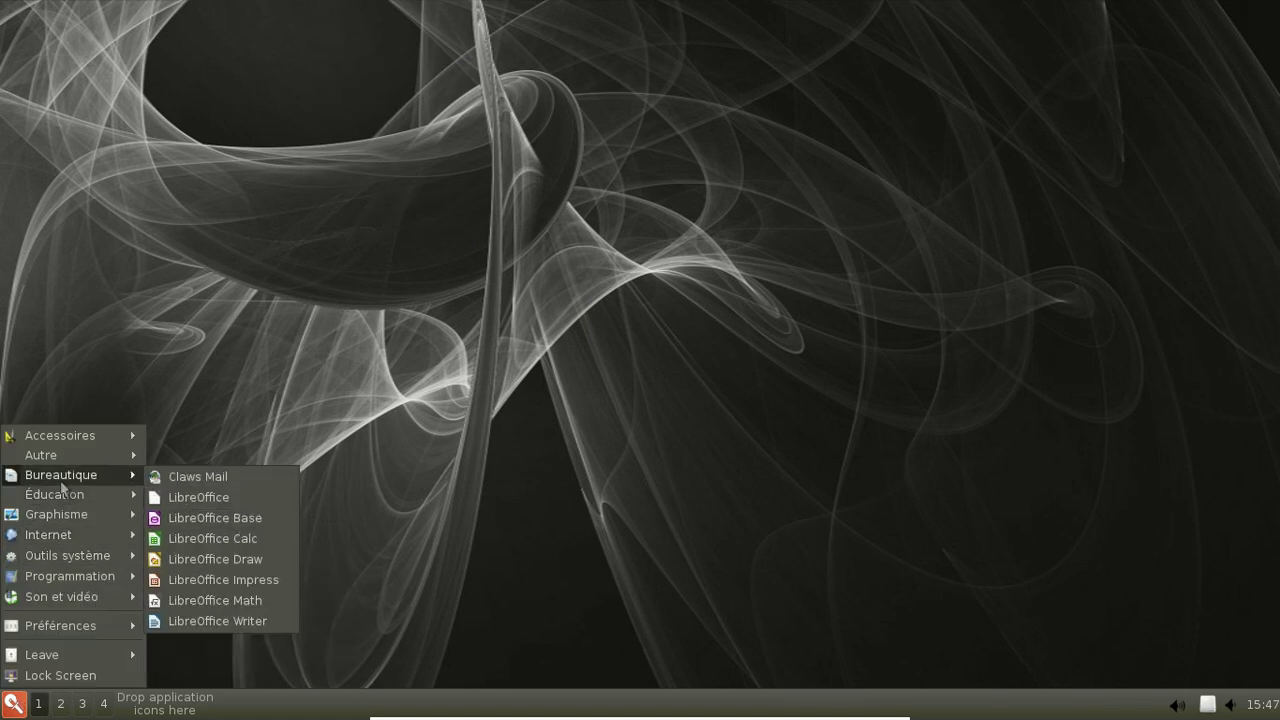
pyautogui.moveTo(86, 455)
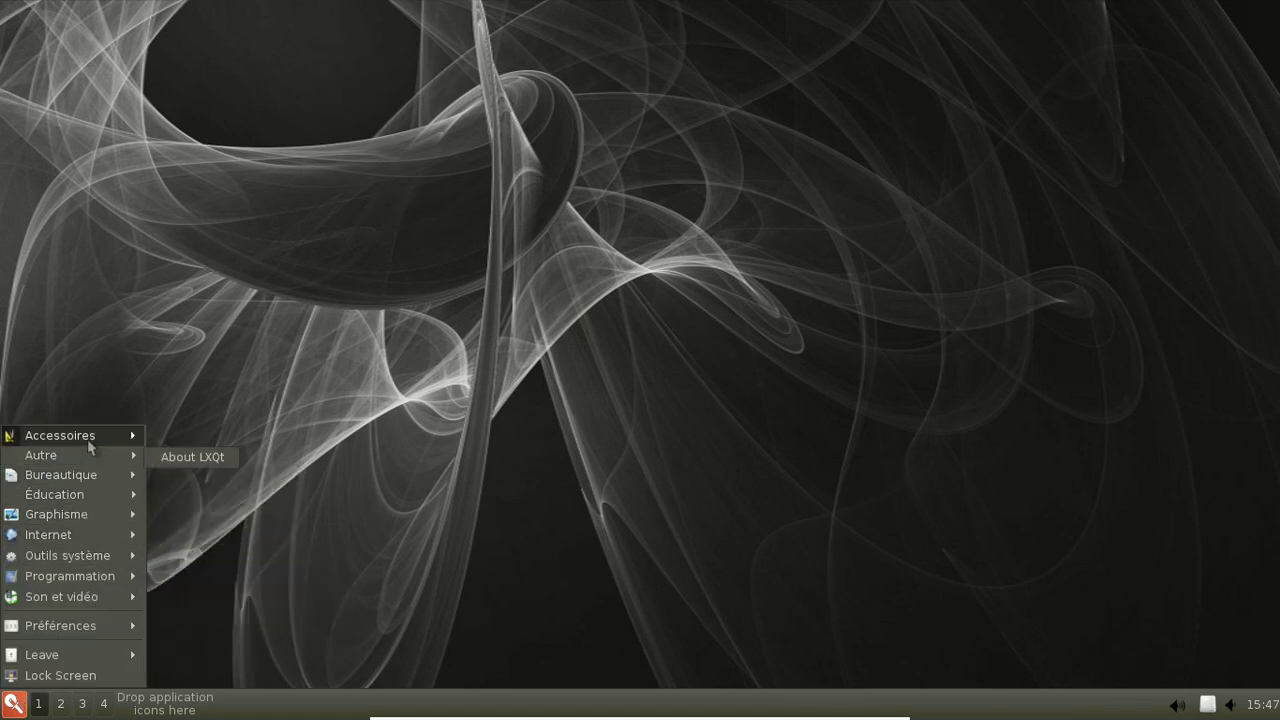
pyautogui.click(282, 494)
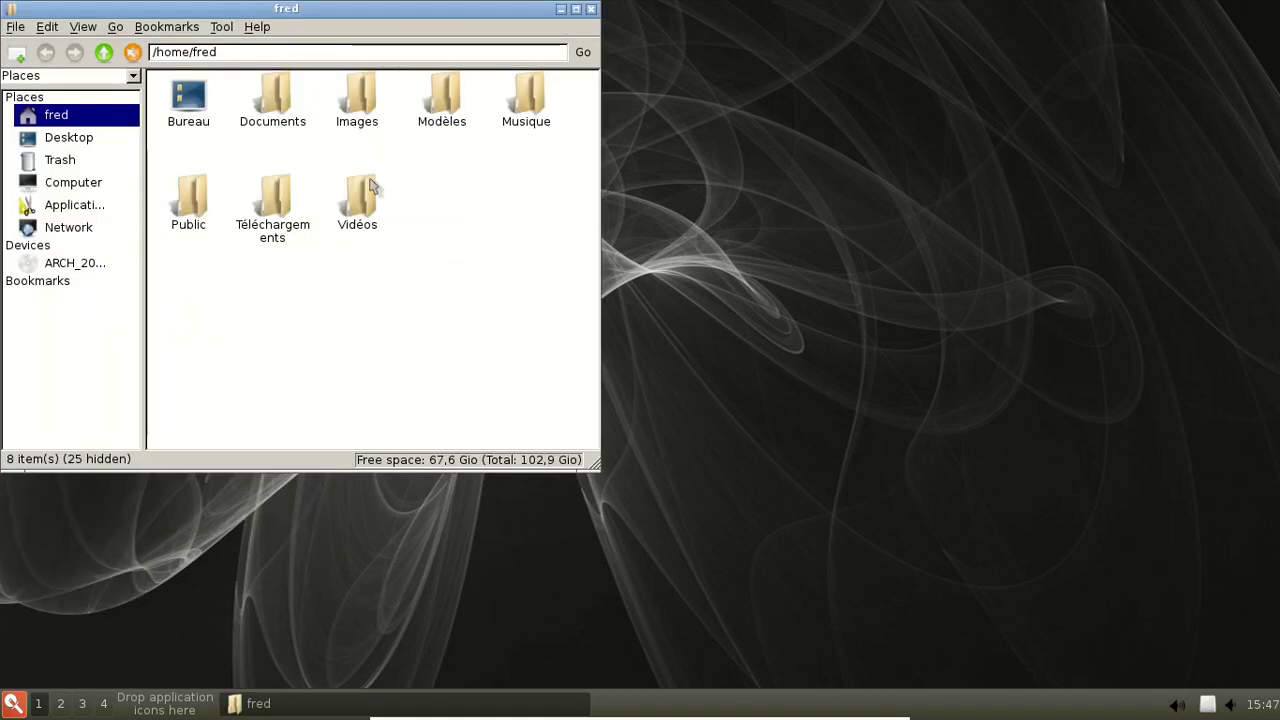
pyautogui.rightClick(369, 109)
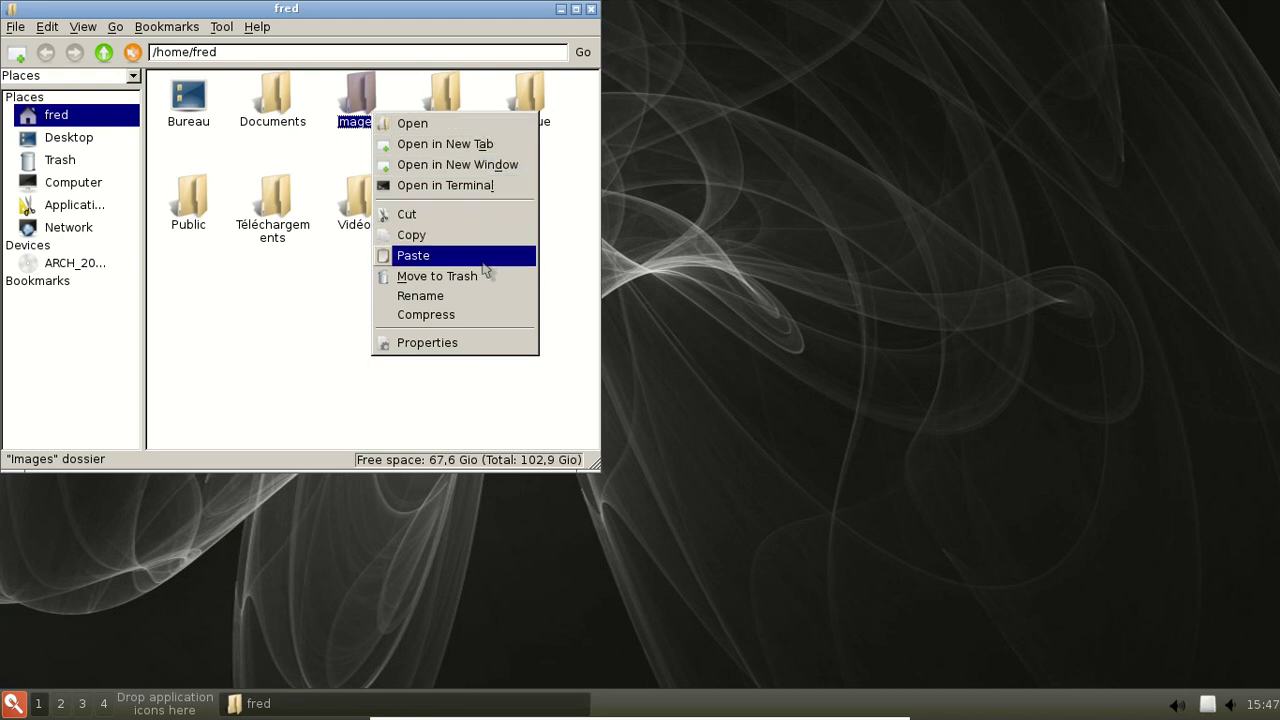
pyautogui.click(338, 312)
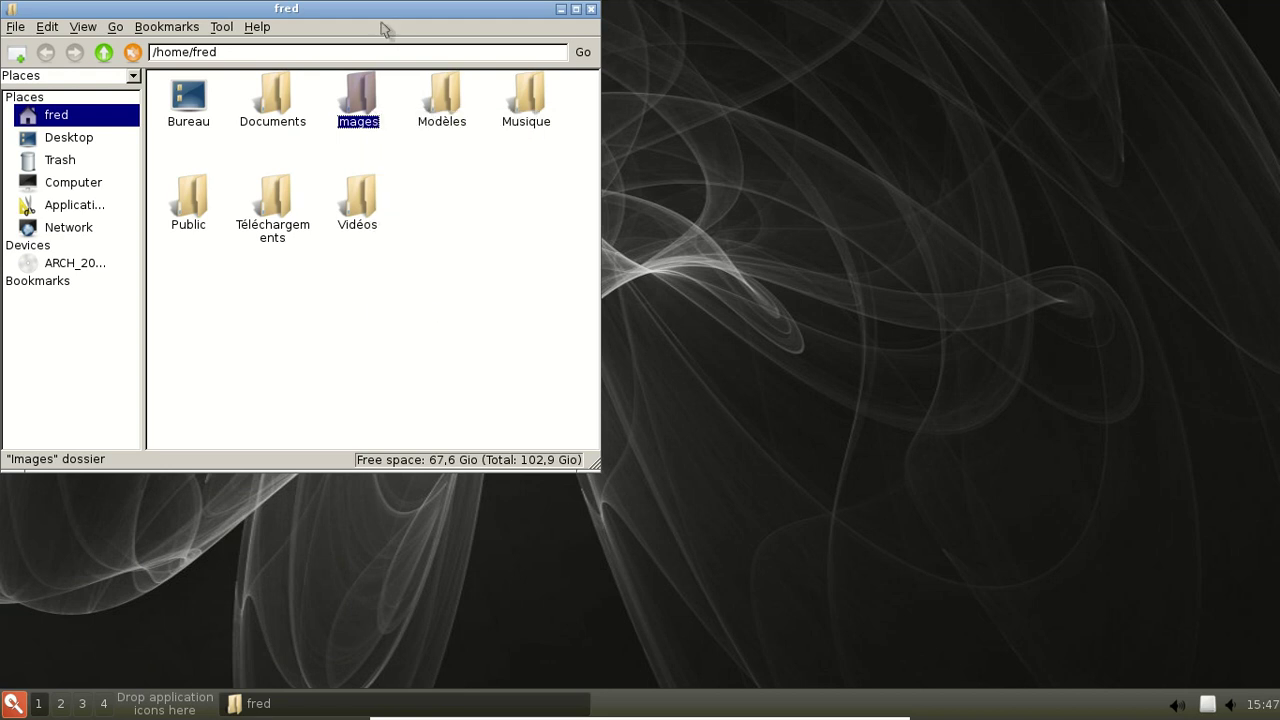
pyautogui.moveTo(383, 29); pyautogui.dragTo(751, 157)
# Create a symbolic link to the home folder's Documents directory on the desktop.
pyautogui.click(675, 240)
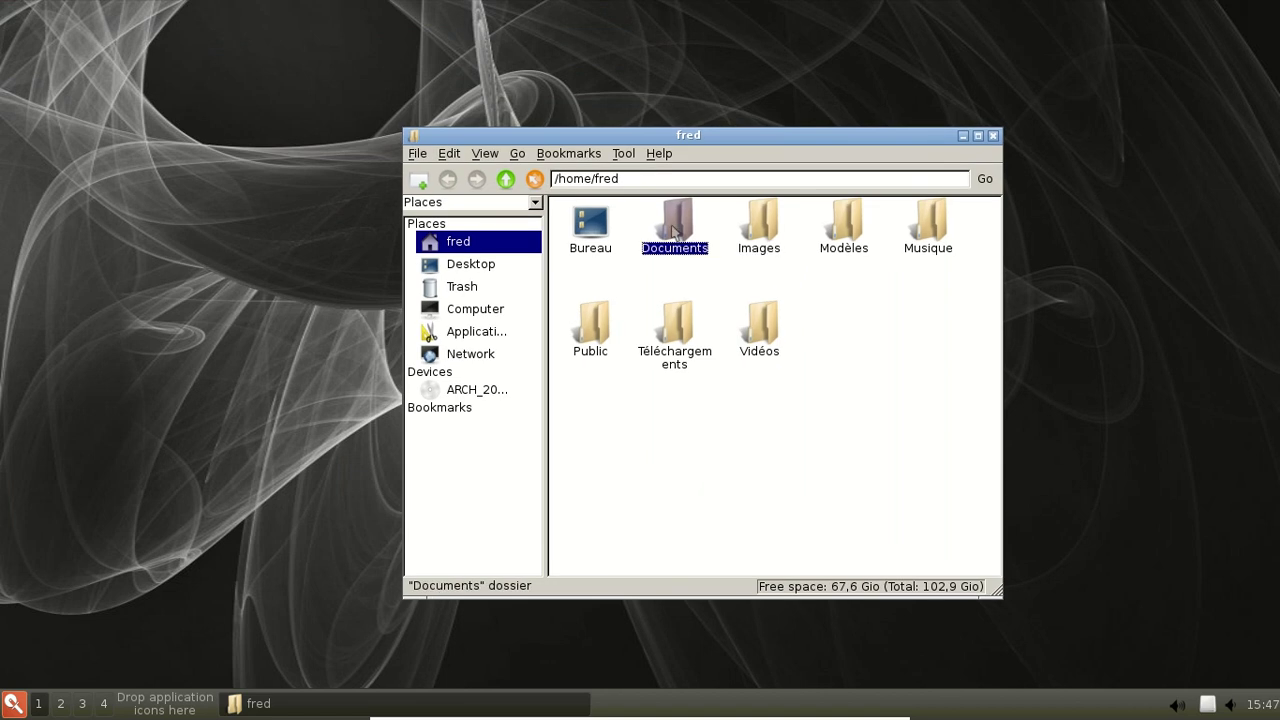
pyautogui.moveTo(675, 232); pyautogui.dragTo(64, 43)
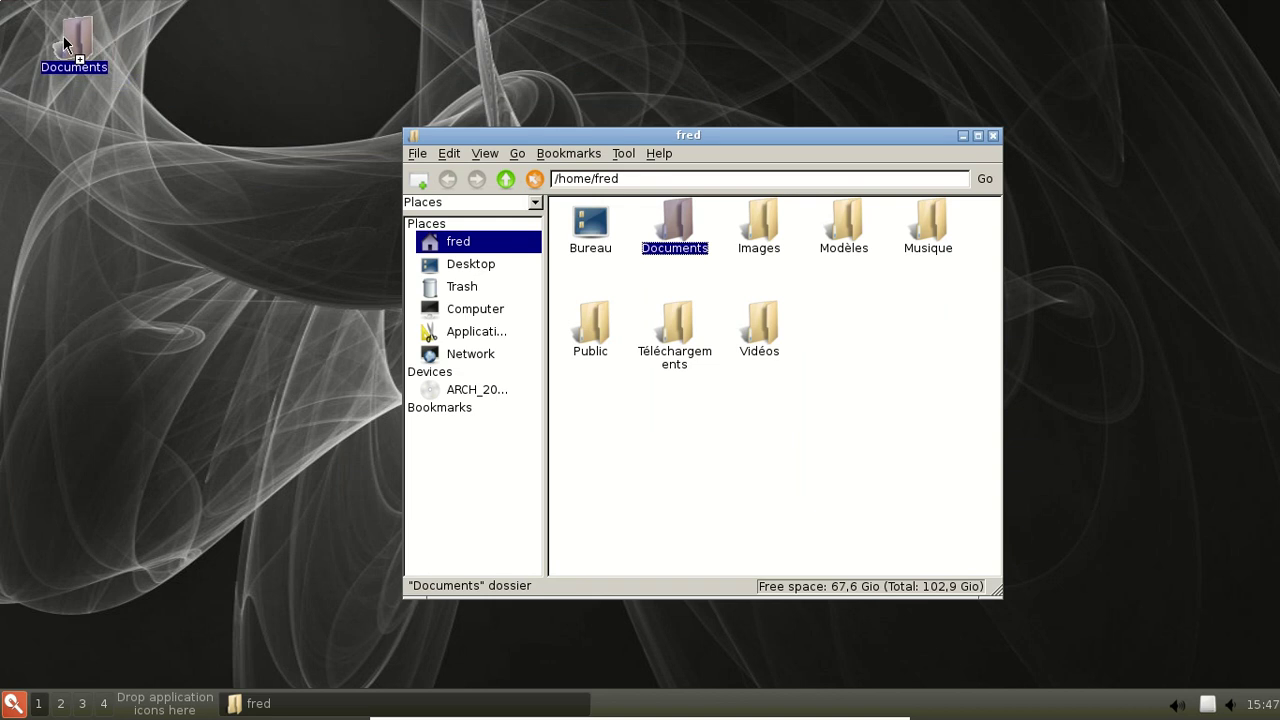
pyautogui.moveTo(63, 42); pyautogui.dragTo(63, 35)
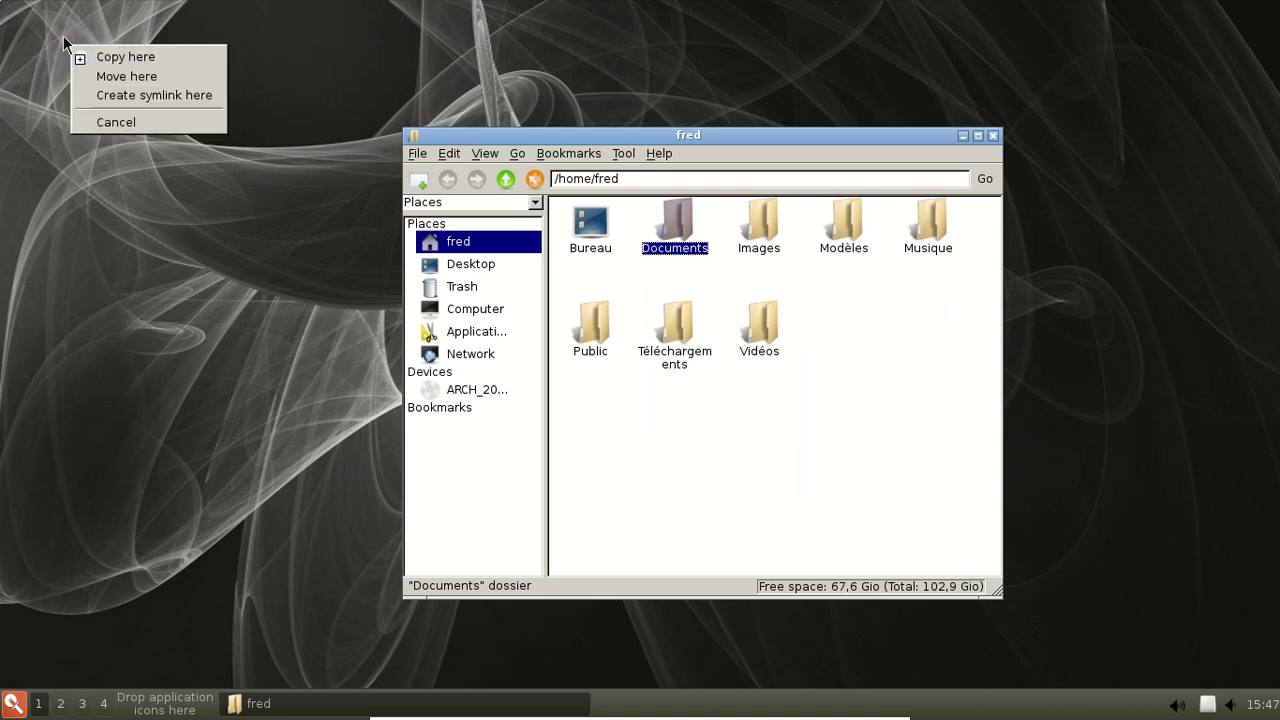
pyautogui.click(150, 98)
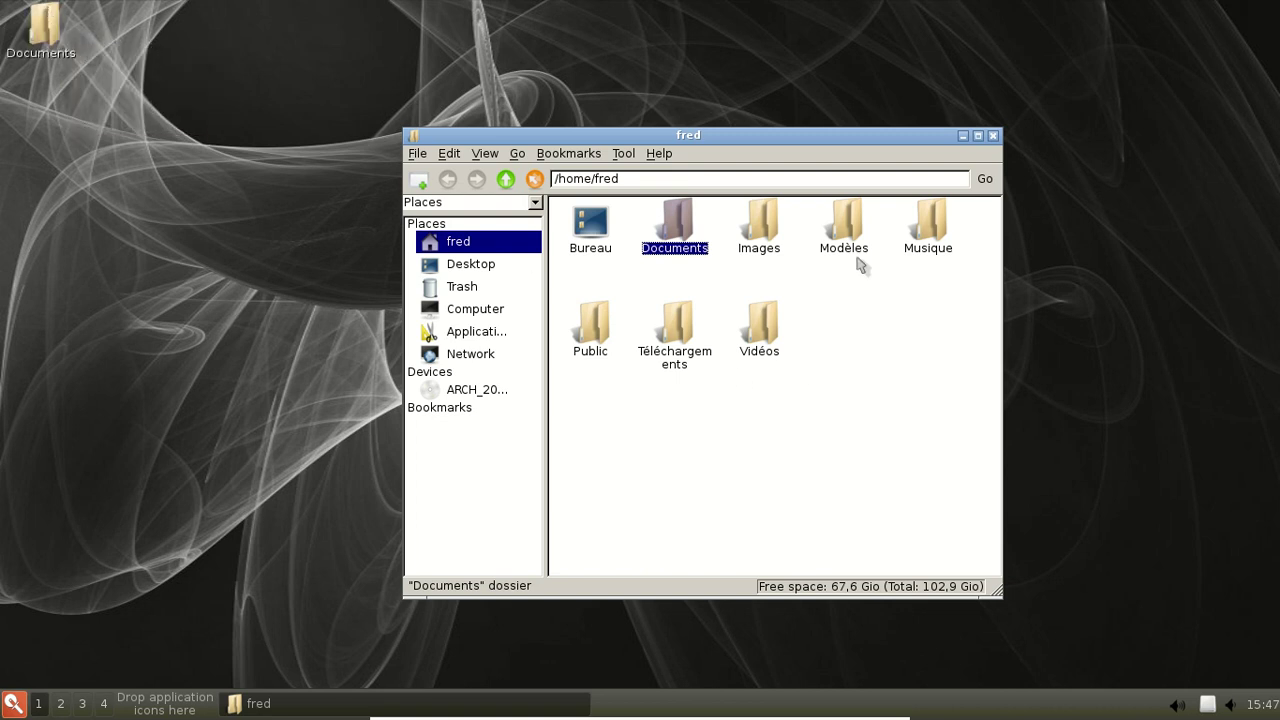
# Create a symbolic link to the Images directory on the desktop beside the Documents link.
pyautogui.click(845, 228)
pyautogui.click(760, 226)
pyautogui.rightClick(758, 228)
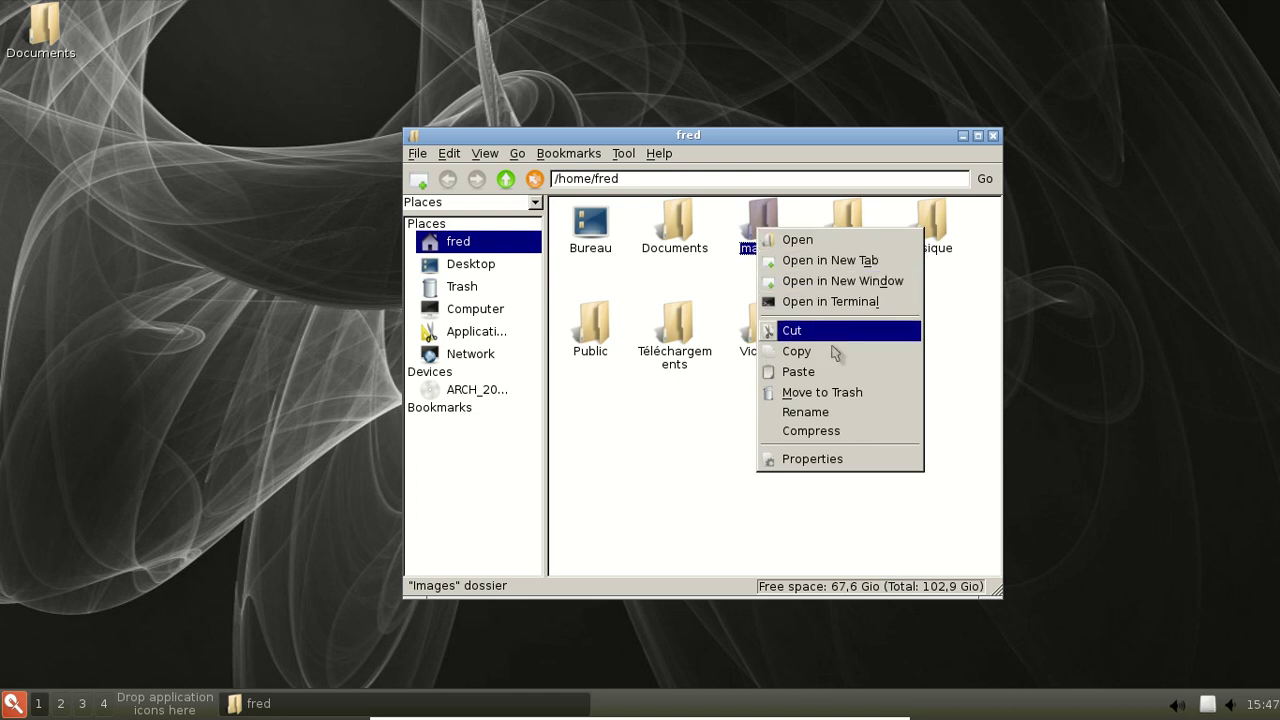
pyautogui.click(740, 282)
pyautogui.moveTo(762, 235); pyautogui.dragTo(148, 42)
pyautogui.click(195, 92)
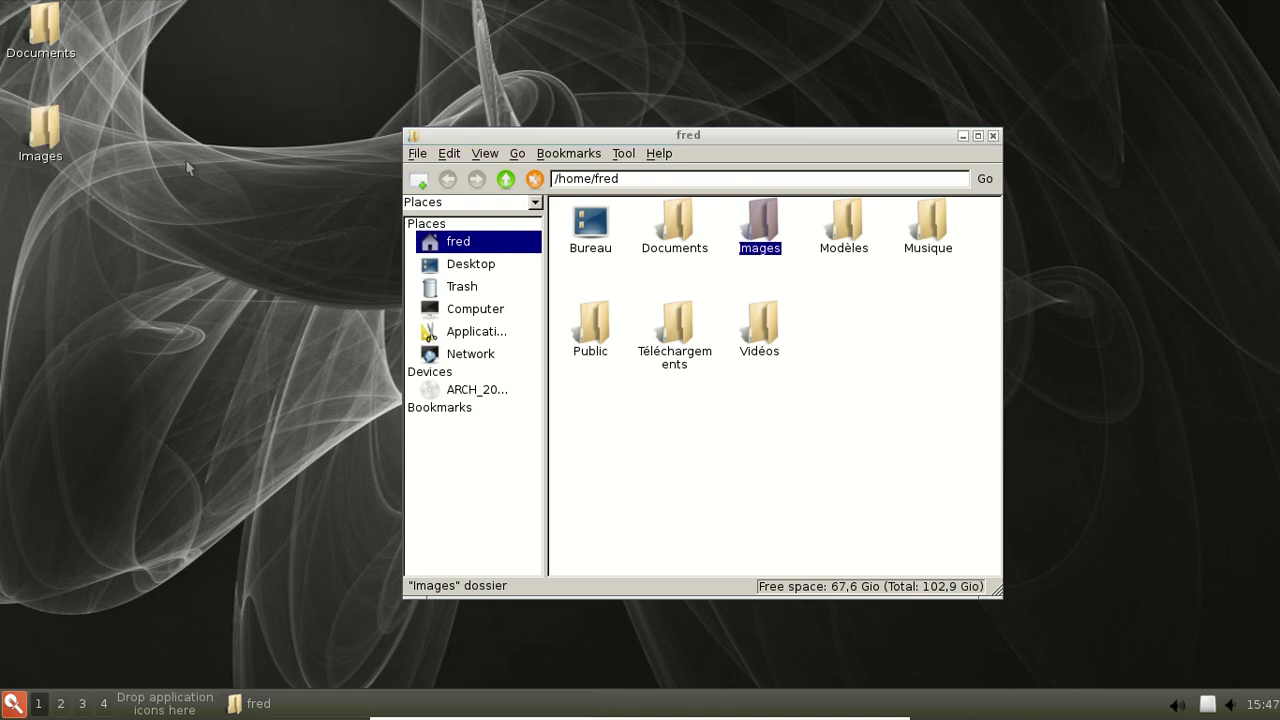
# Check the desktop's Images link in its own window, browse the ARCH_201405 disc, and close both file manager windows.
pyautogui.rightClick(482, 289)
pyautogui.press('Escape')
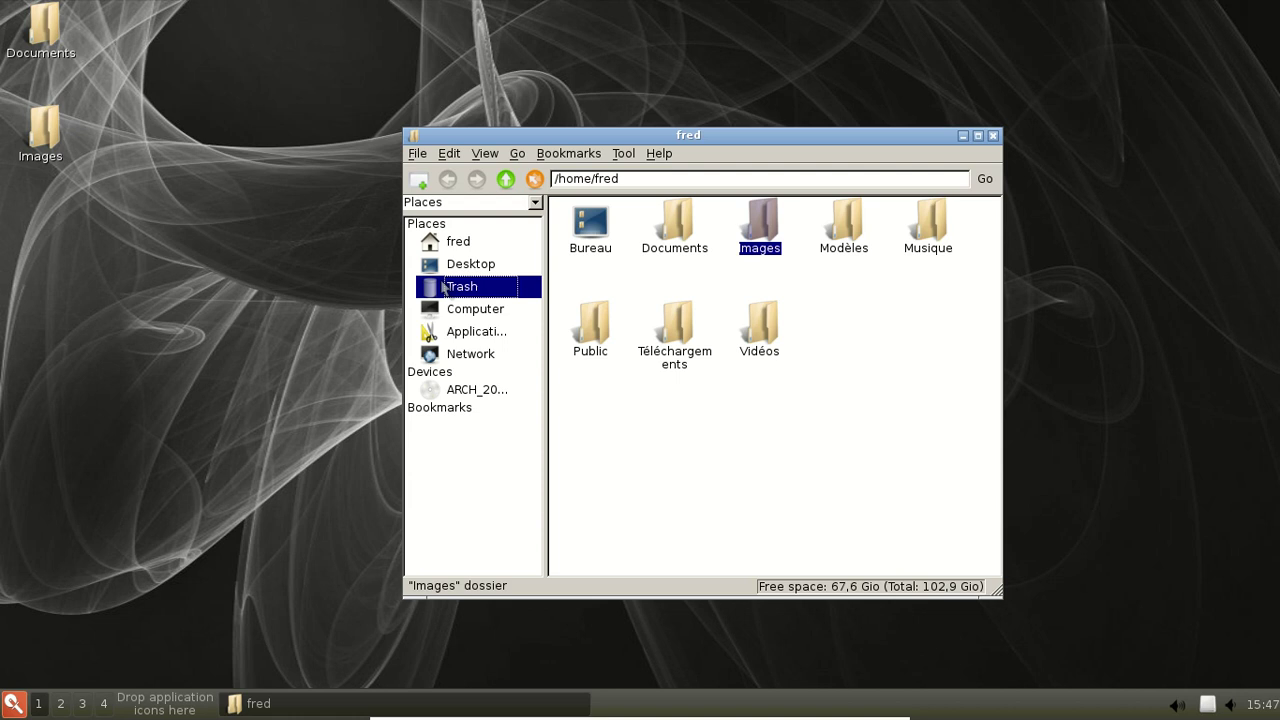
pyautogui.click(72, 240)
pyautogui.doubleClick(50, 130)
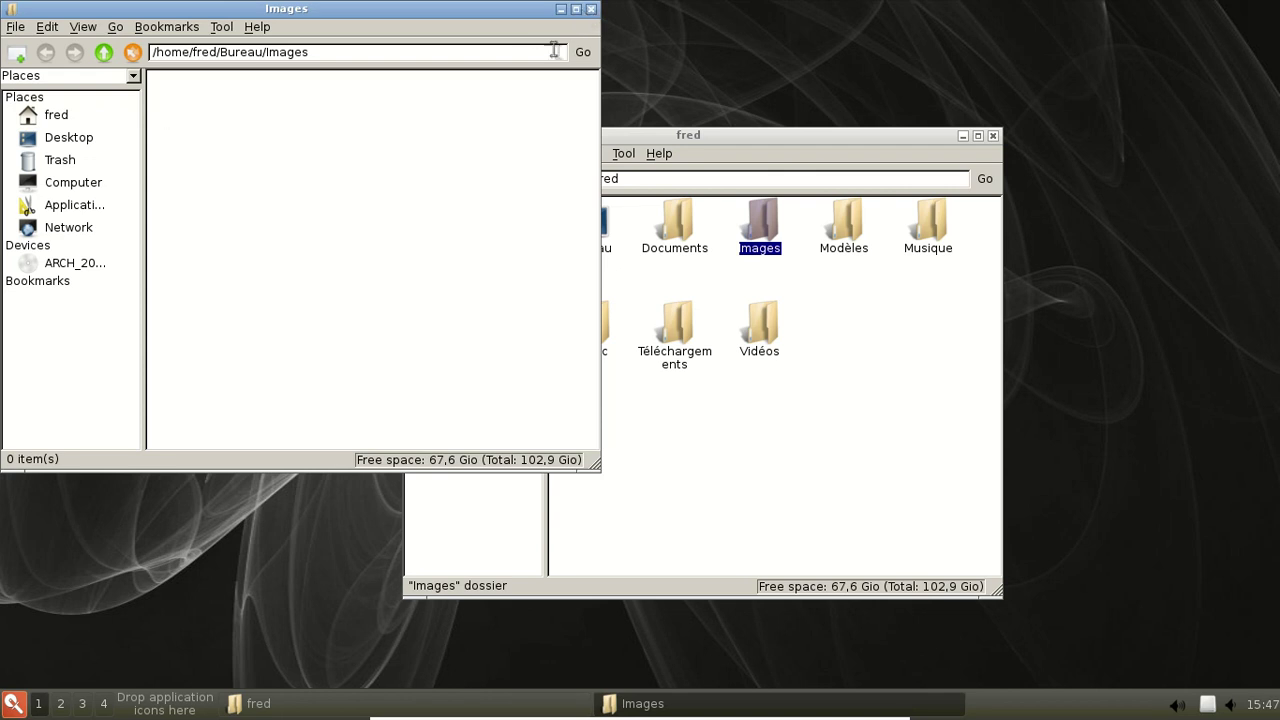
pyautogui.click(591, 9)
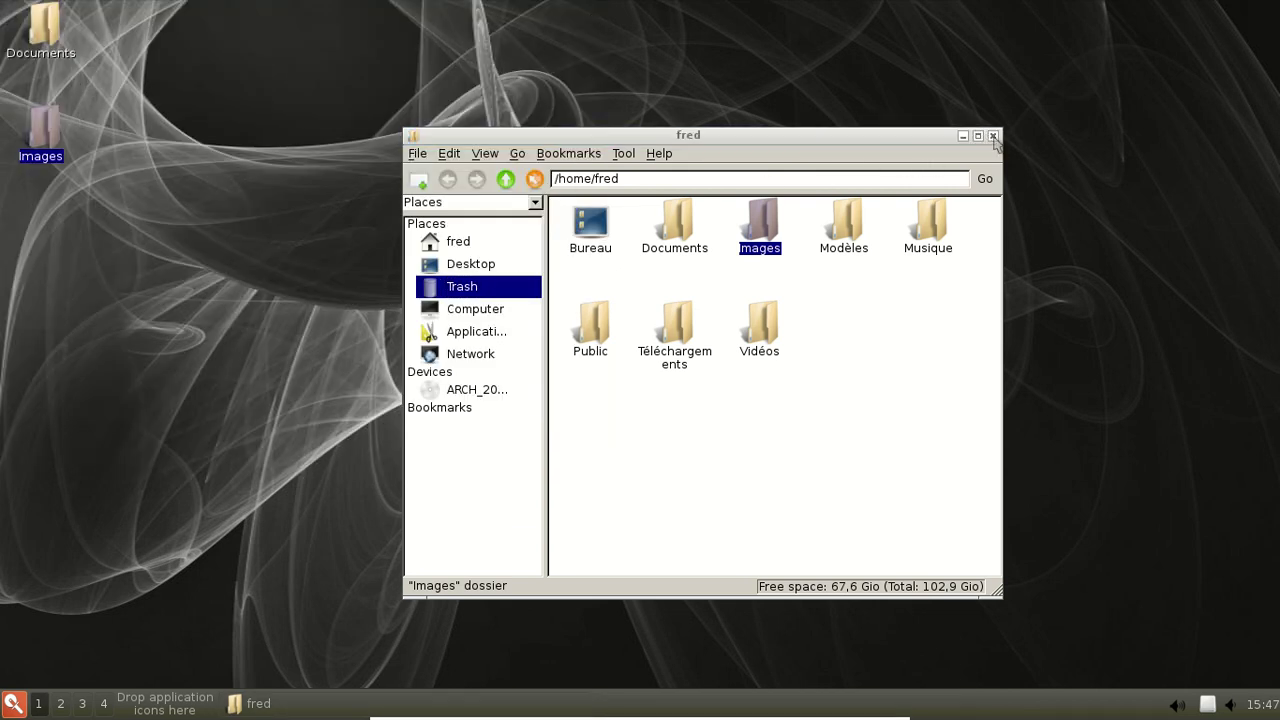
pyautogui.click(434, 391)
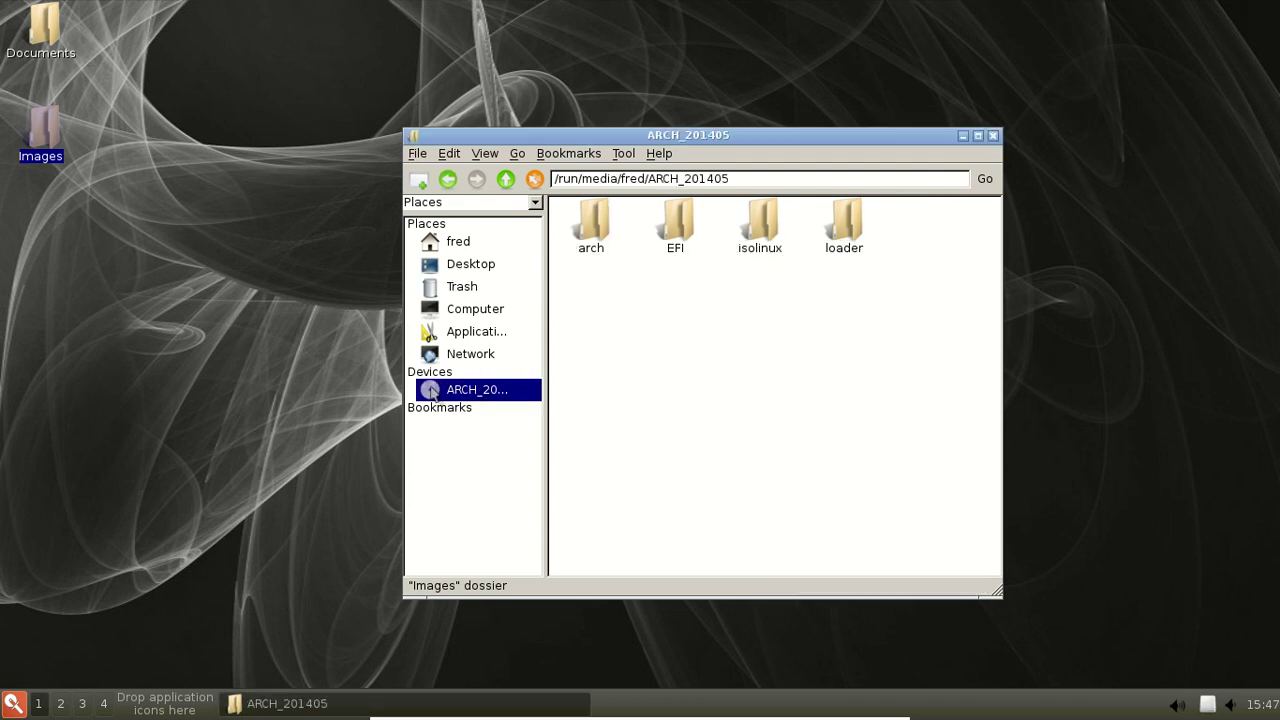
pyautogui.click(994, 136)
# View the wallpaper and label text settings in Desktop Preferences and close the dialog without changes.
pyautogui.click(14, 706)
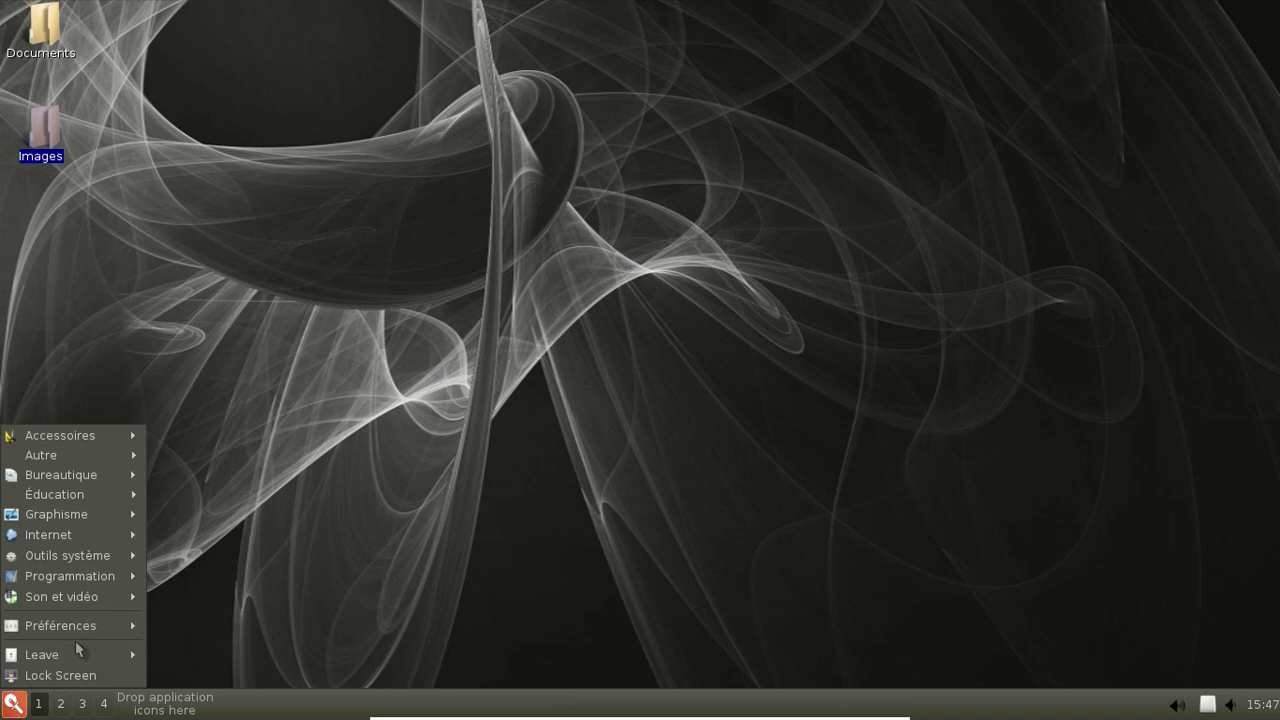
pyautogui.moveTo(85, 628)
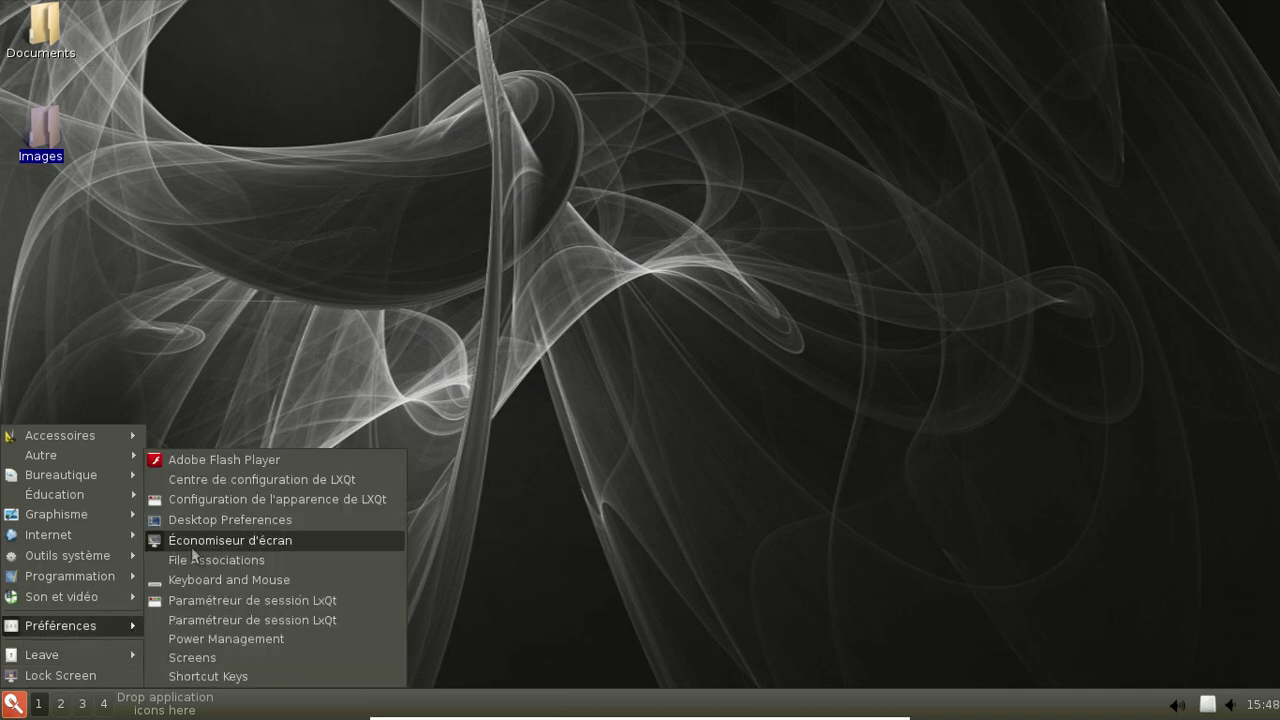
pyautogui.click(186, 520)
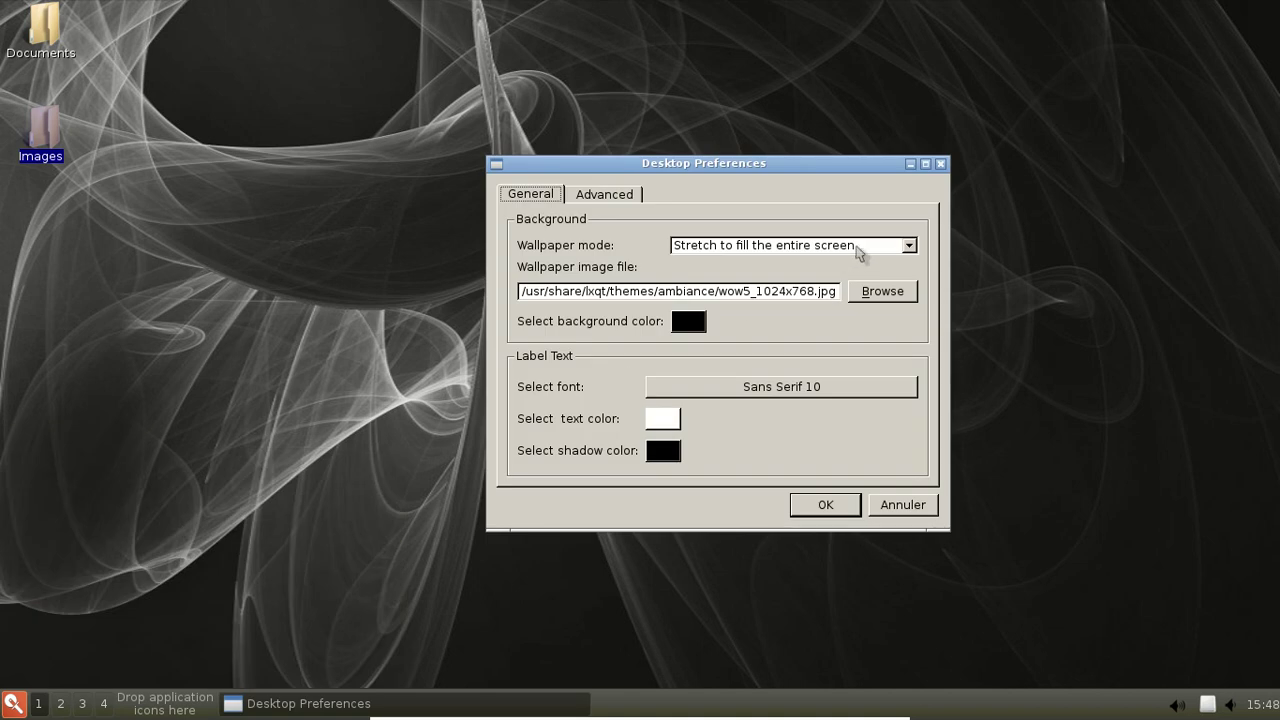
pyautogui.click(940, 166)
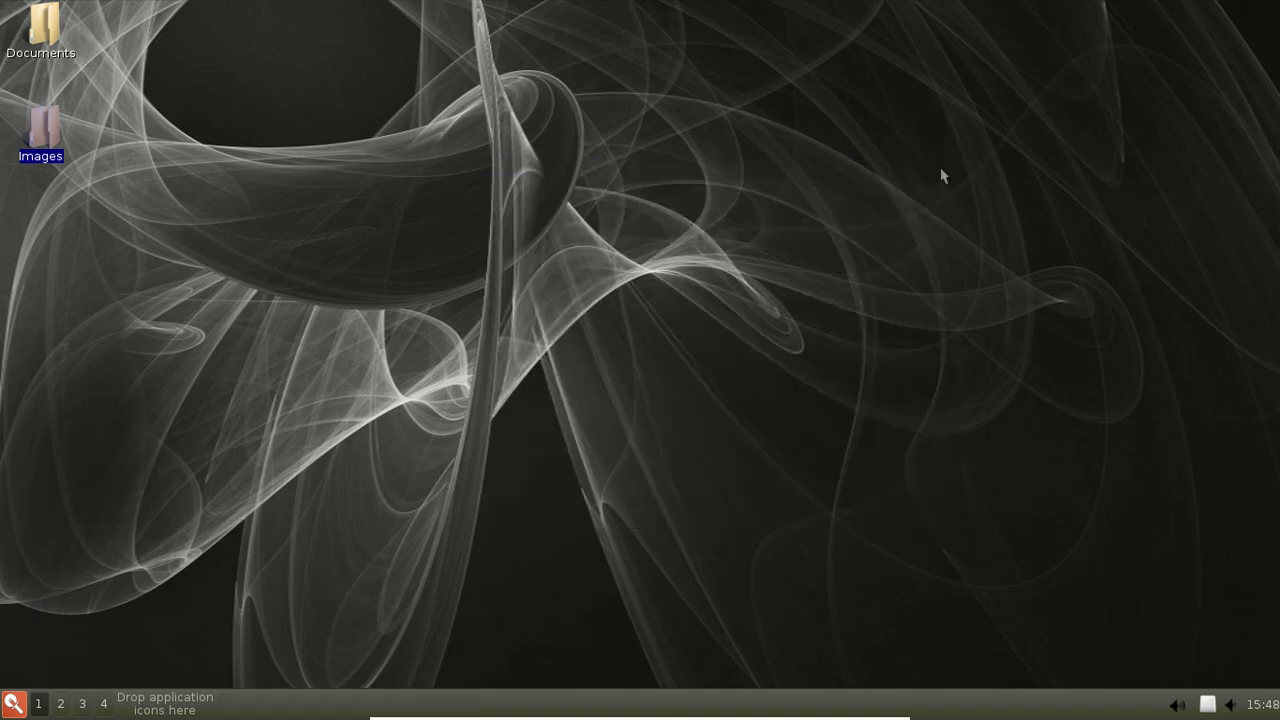
# Look through the applications offered in the Internet, system tools, programming, graphics and preferences categories.
pyautogui.click(14, 706)
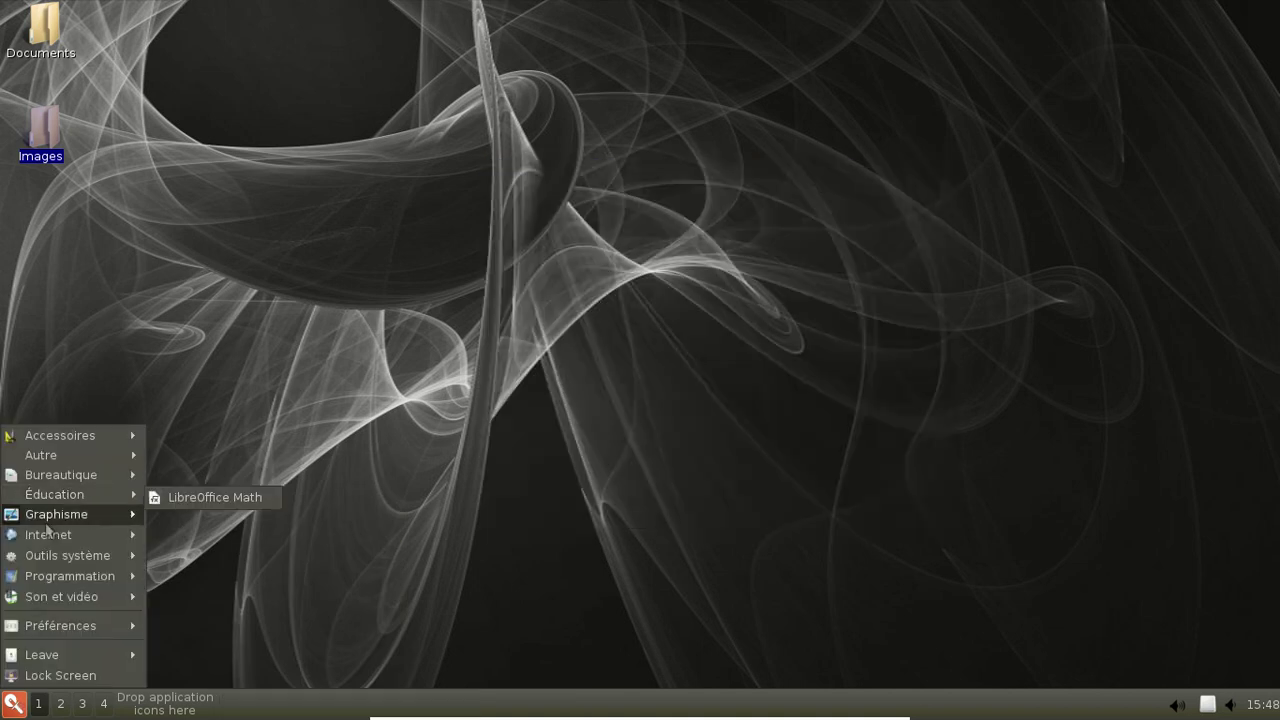
pyautogui.moveTo(50, 536)
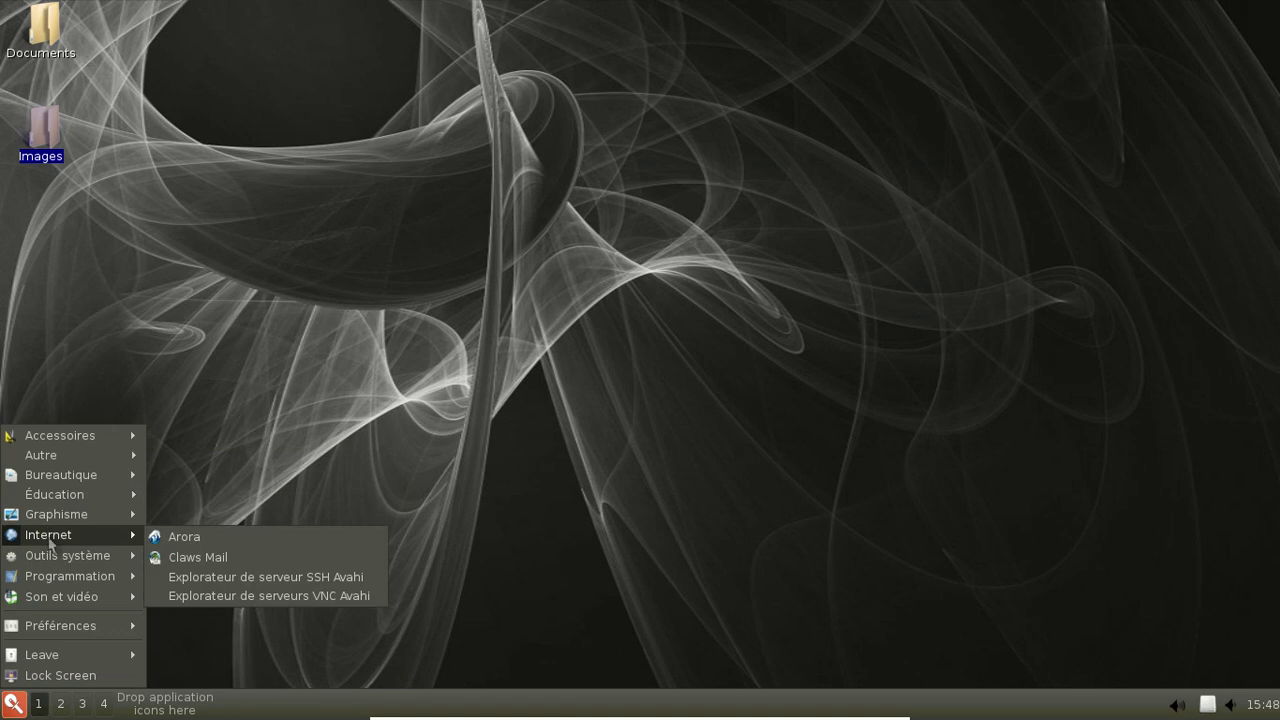
pyautogui.moveTo(40, 563)
pyautogui.moveTo(42, 585)
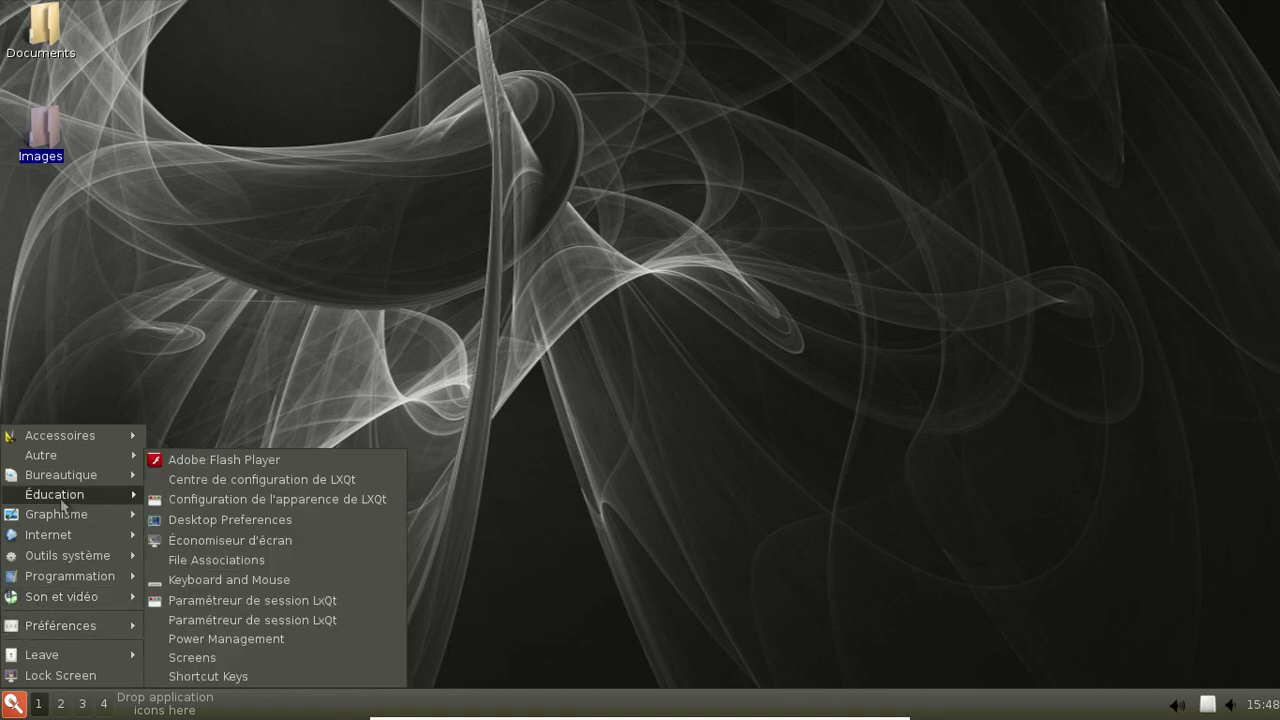
pyautogui.moveTo(69, 446)
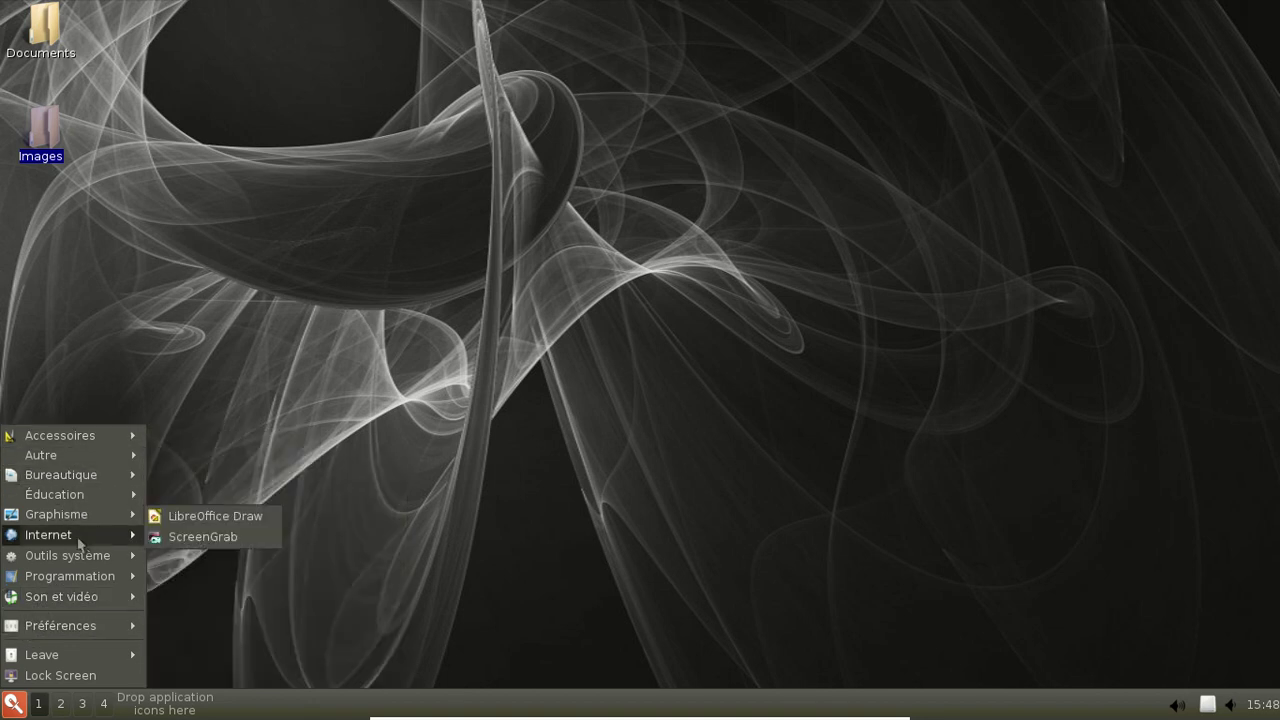
pyautogui.moveTo(86, 600)
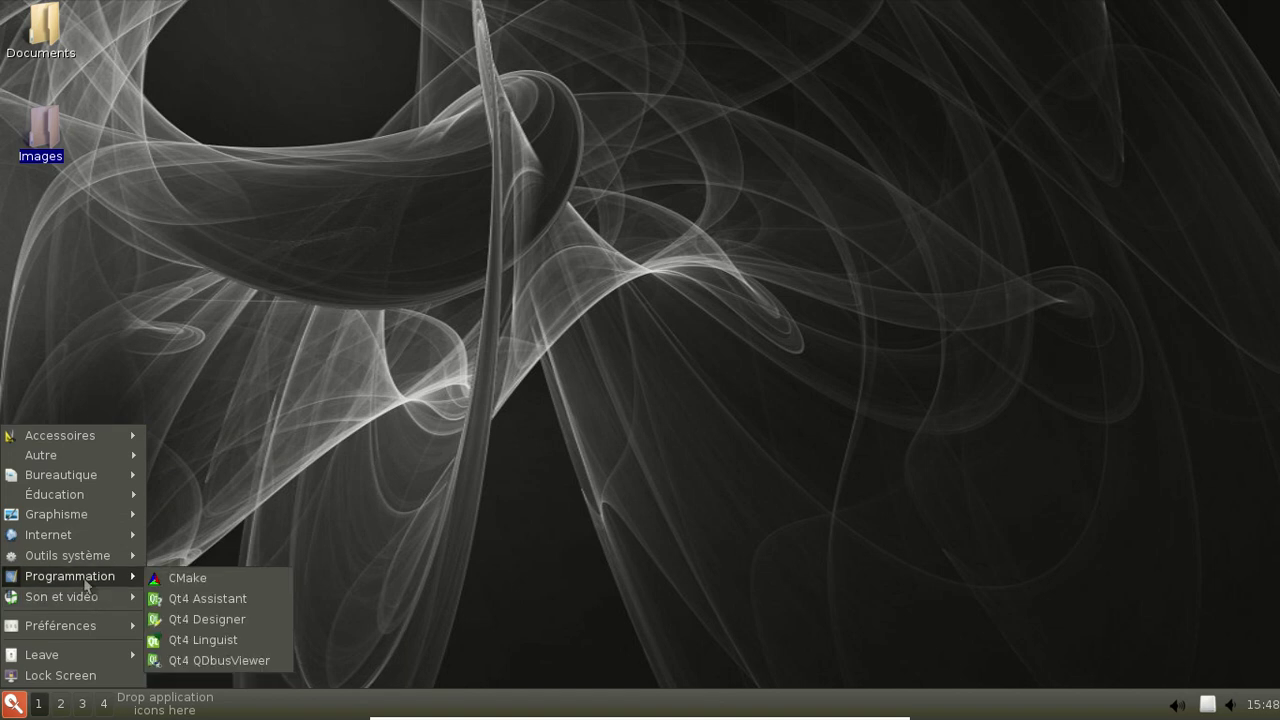
pyautogui.moveTo(88, 560)
# Open the process viewer, enlarge its window to examine the process tree, CPU and memory use, and close it.
pyautogui.click(186, 618)
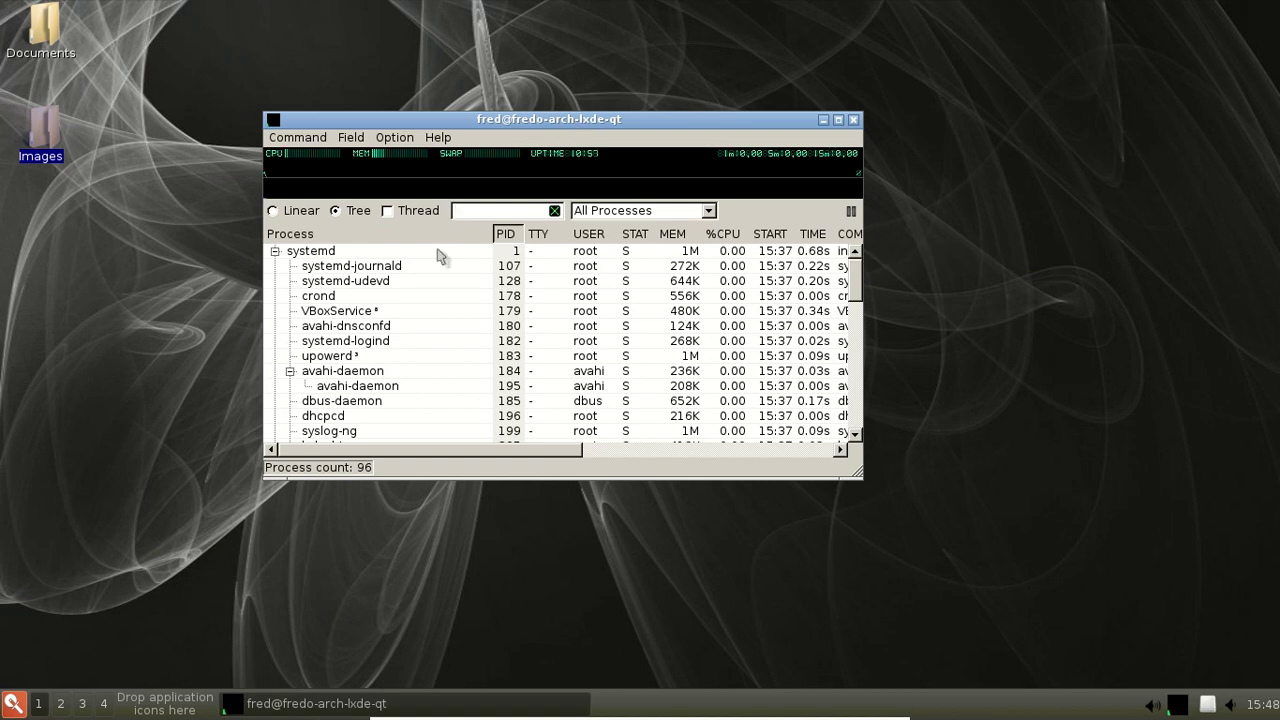
pyautogui.click(351, 137)
pyautogui.click(537, 258)
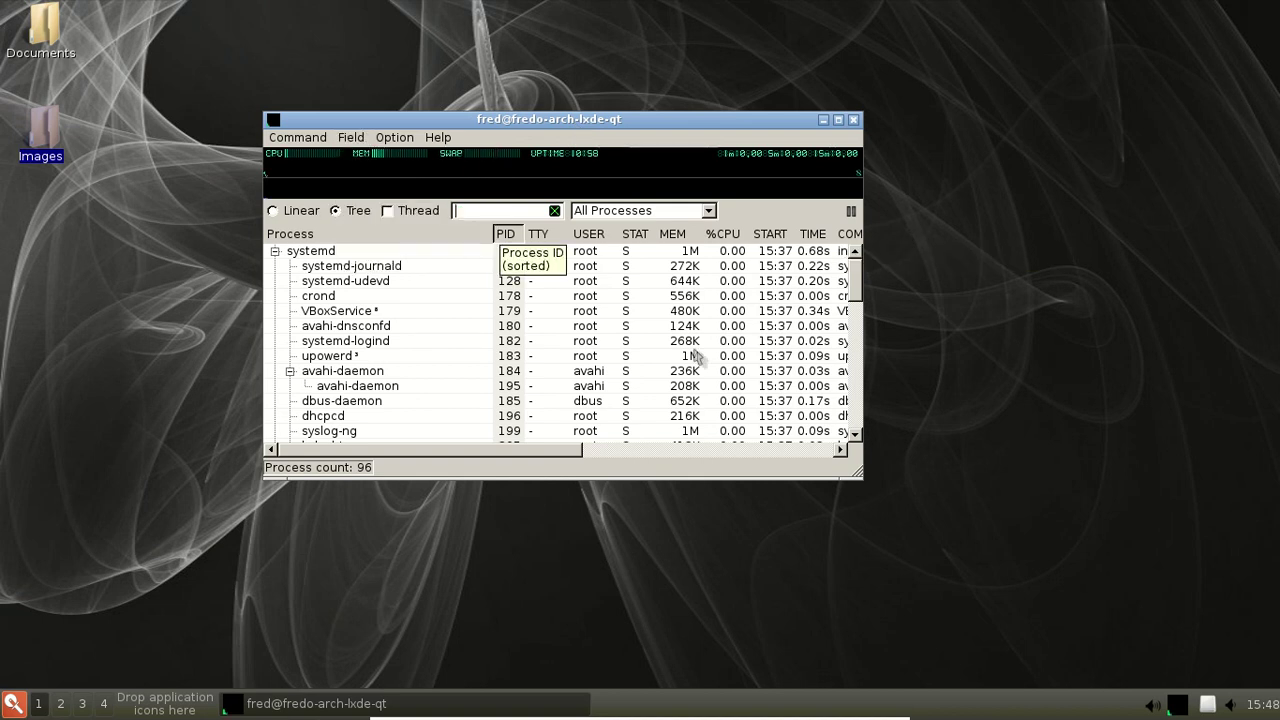
pyautogui.moveTo(857, 474); pyautogui.dragTo(1073, 601)
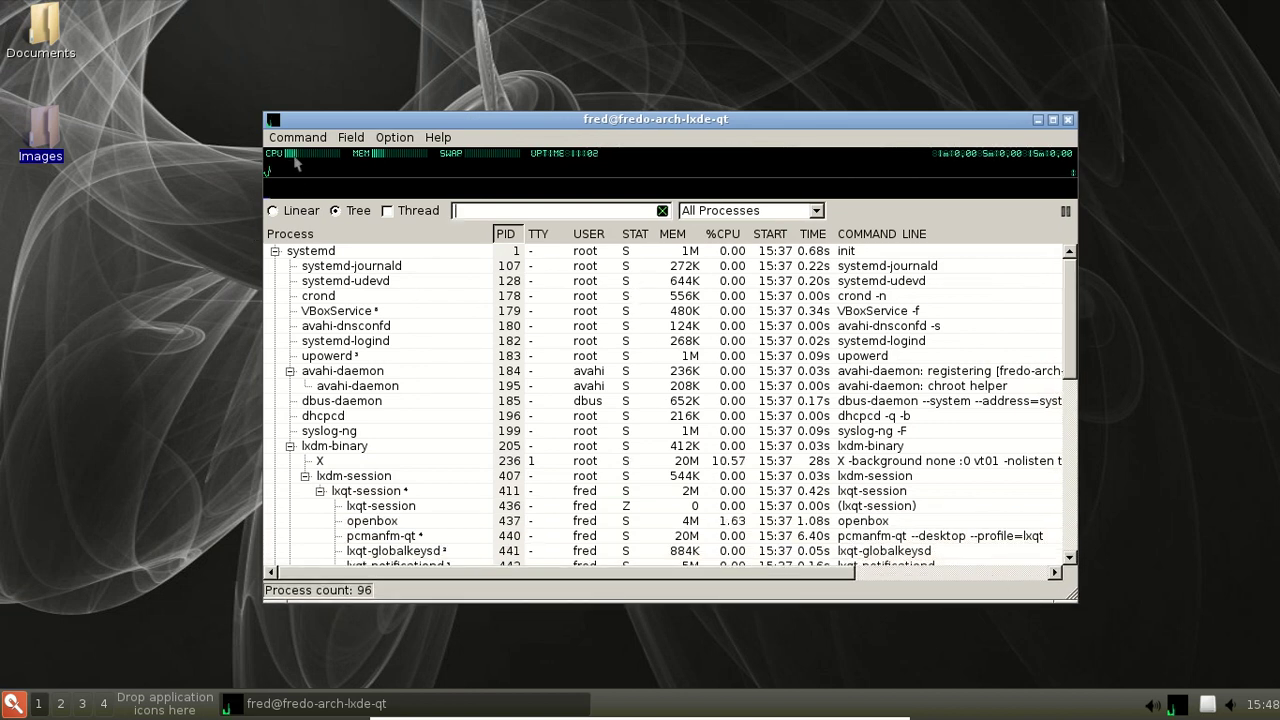
pyautogui.moveTo(380, 157)
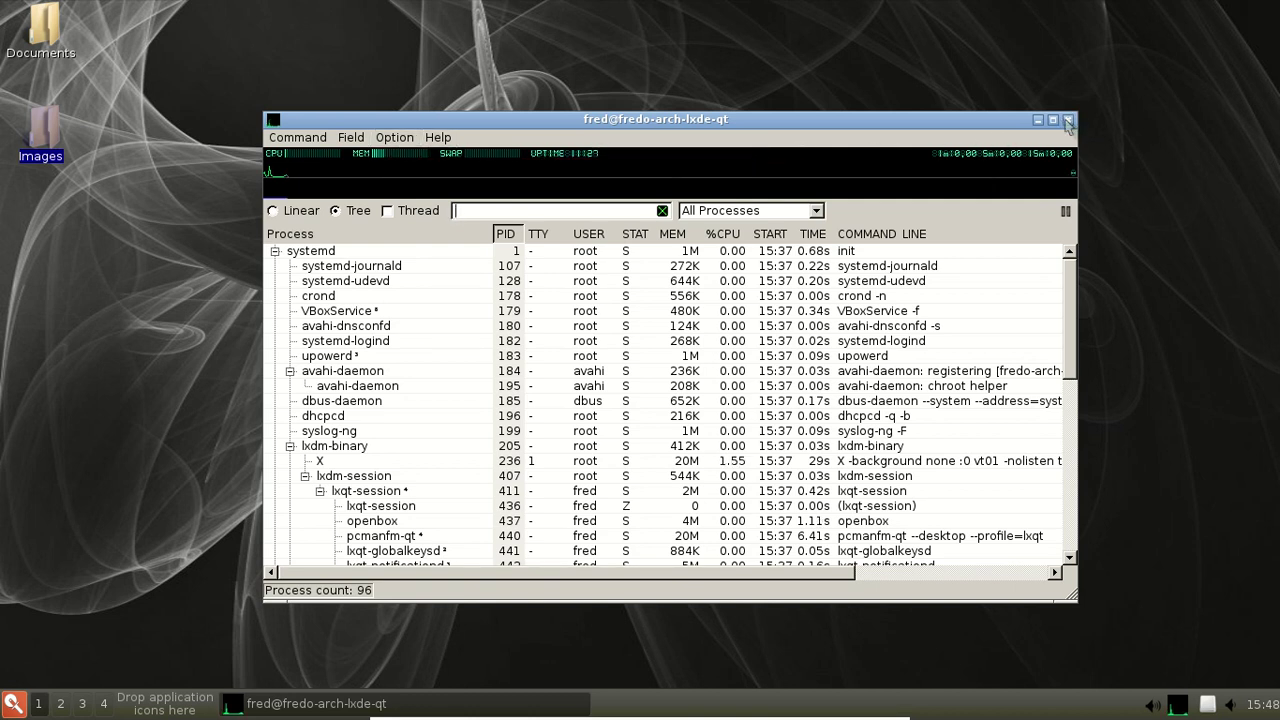
pyautogui.click(1067, 121)
pyautogui.click(378, 458)
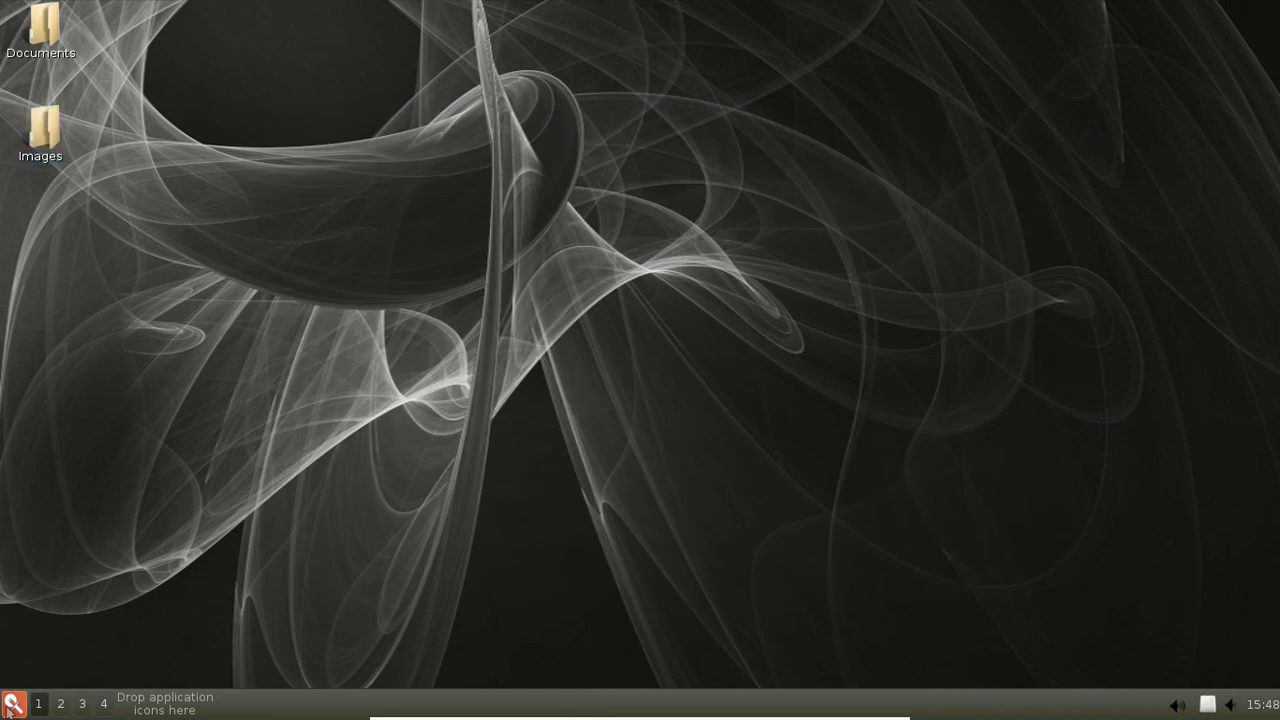
# Shut down the Arch Linux virtual machine and close the Oracle VM VirtualBox machine manager.
pyautogui.click(10, 706)
pyautogui.moveTo(60, 656)
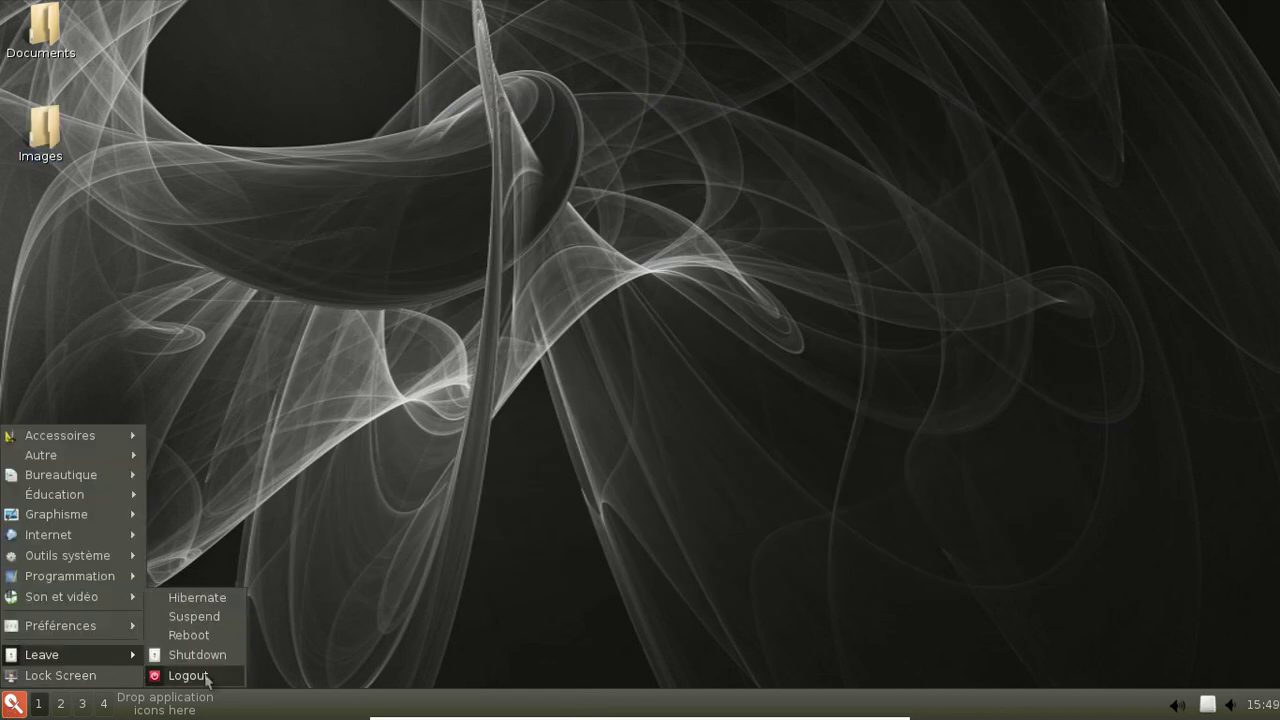
pyautogui.click(190, 656)
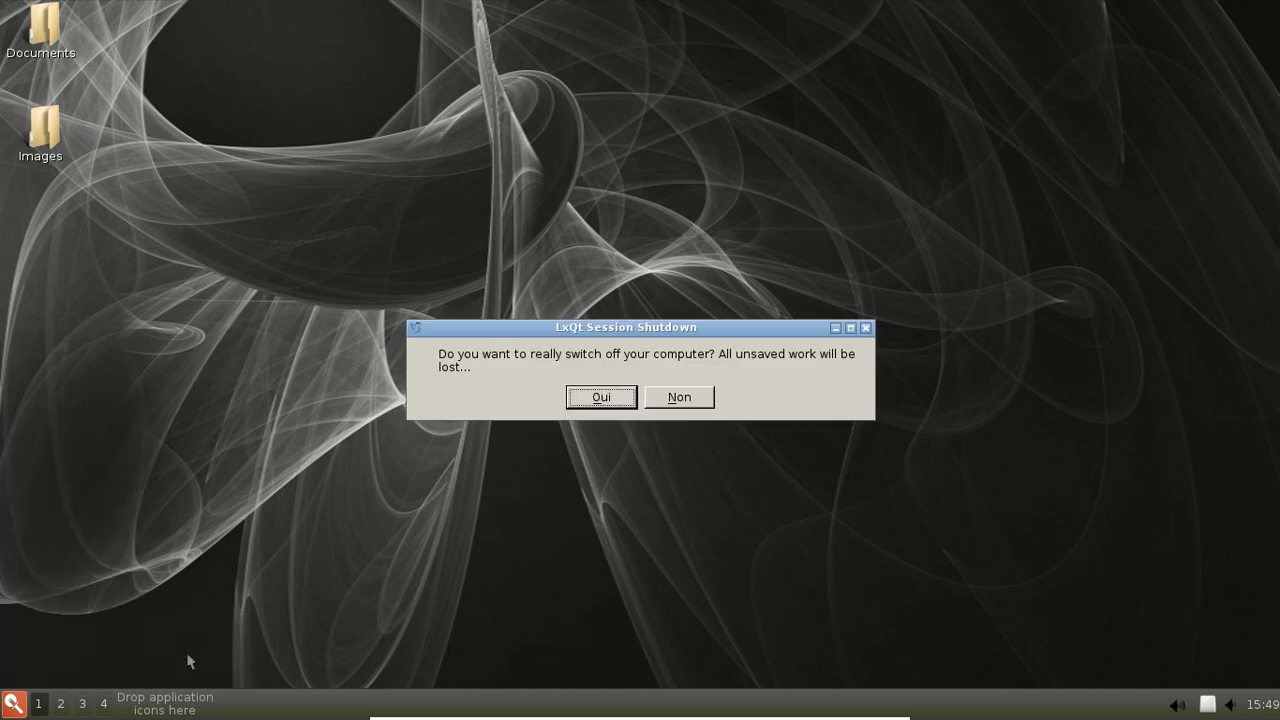
pyautogui.click(606, 399)
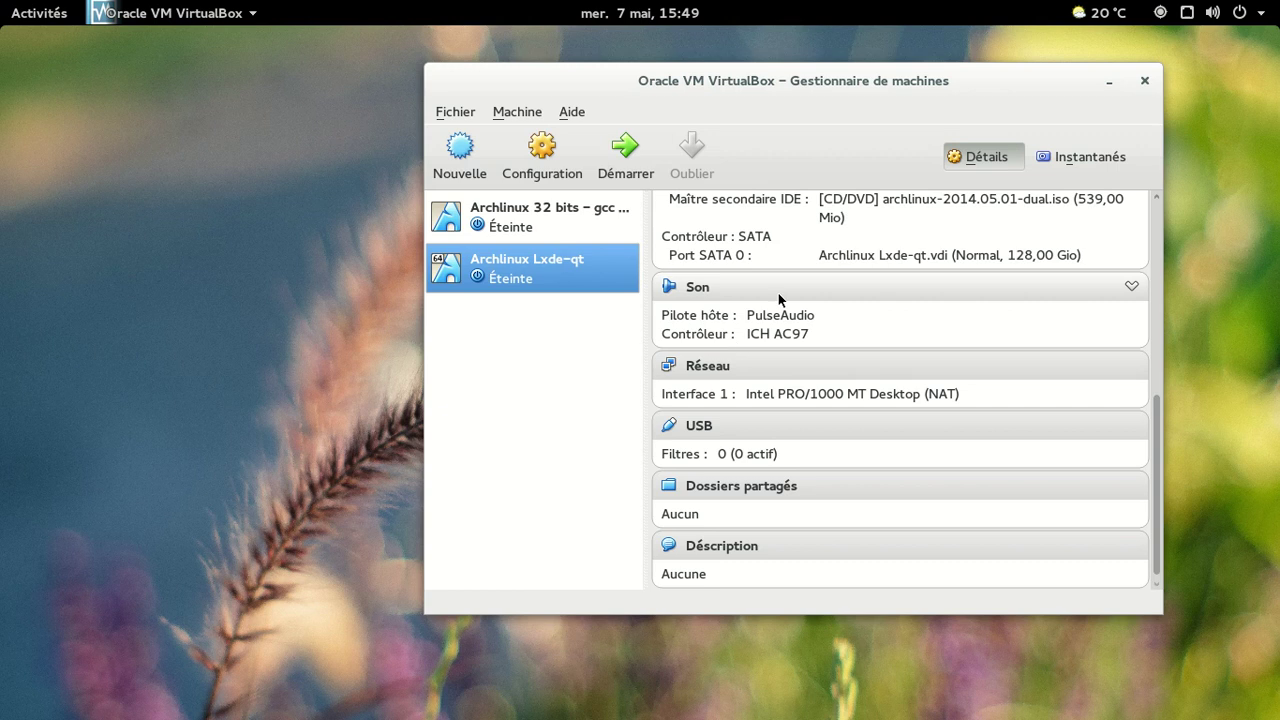
pyautogui.click(1144, 80)
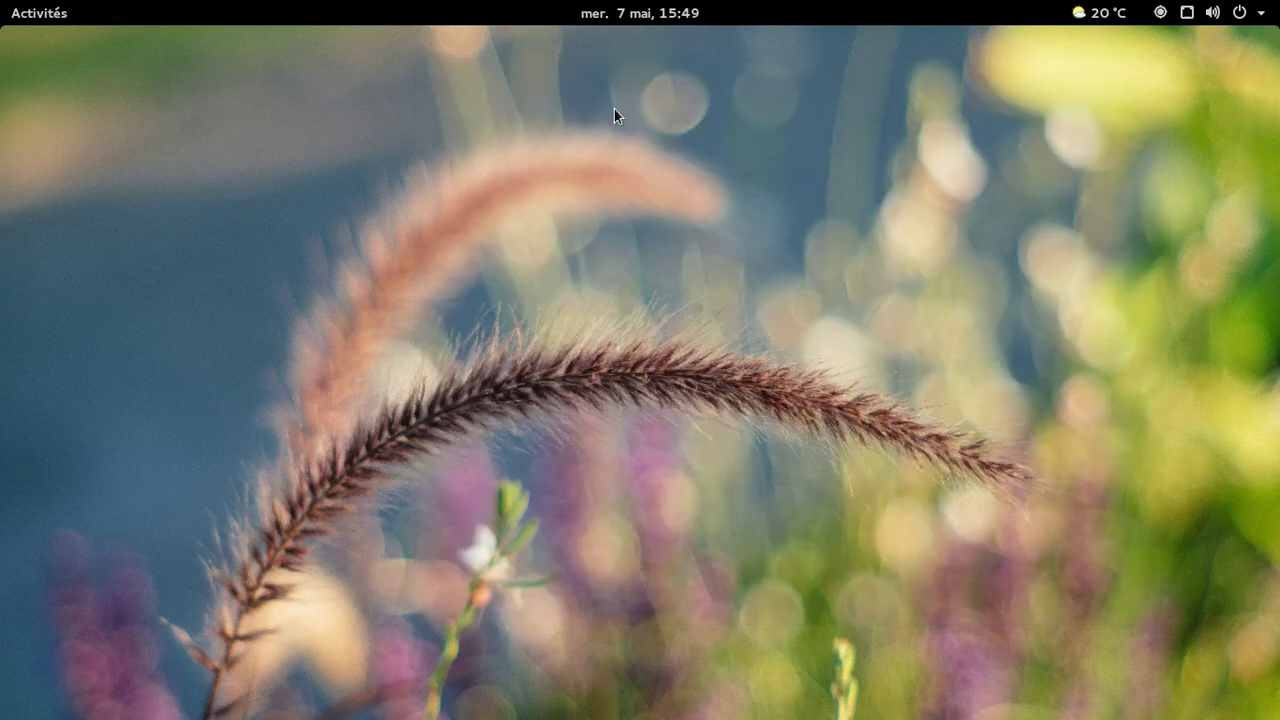
# Open Rhythmbox on the host desktop, view its music library, and close it.
pyautogui.click(57, 20)
pyautogui.click(622, 229)
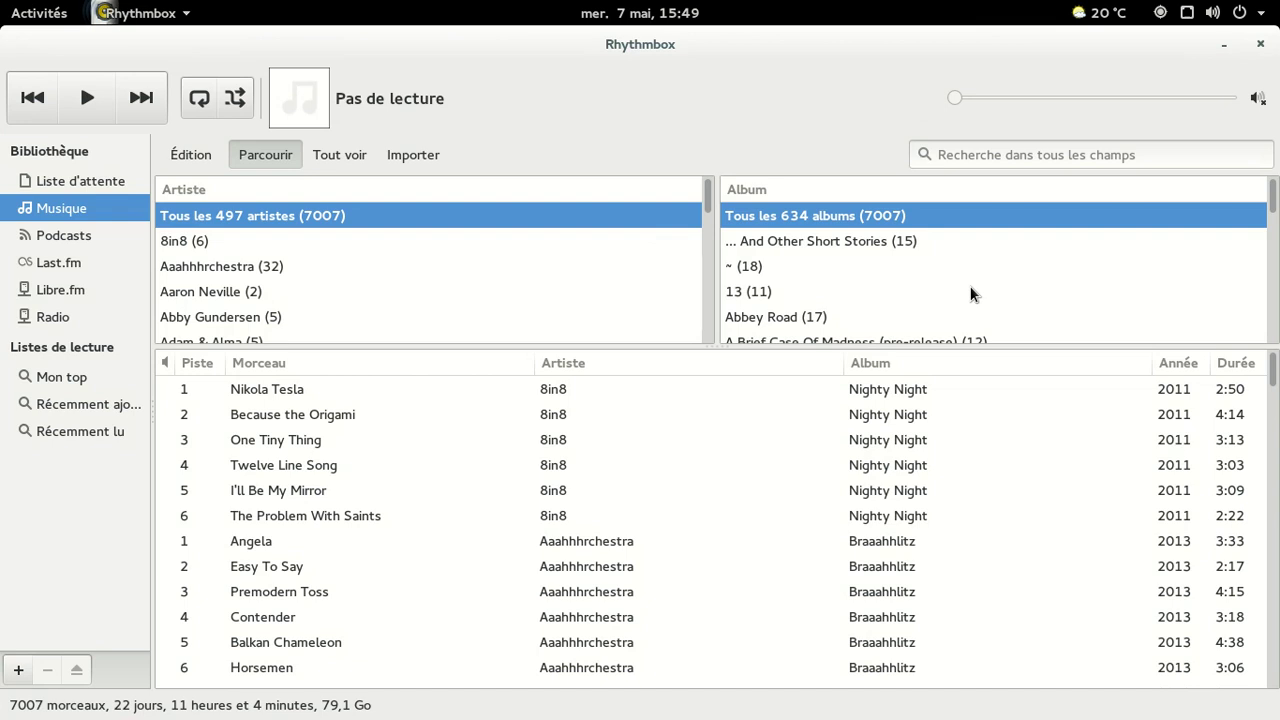
pyautogui.click(1259, 45)
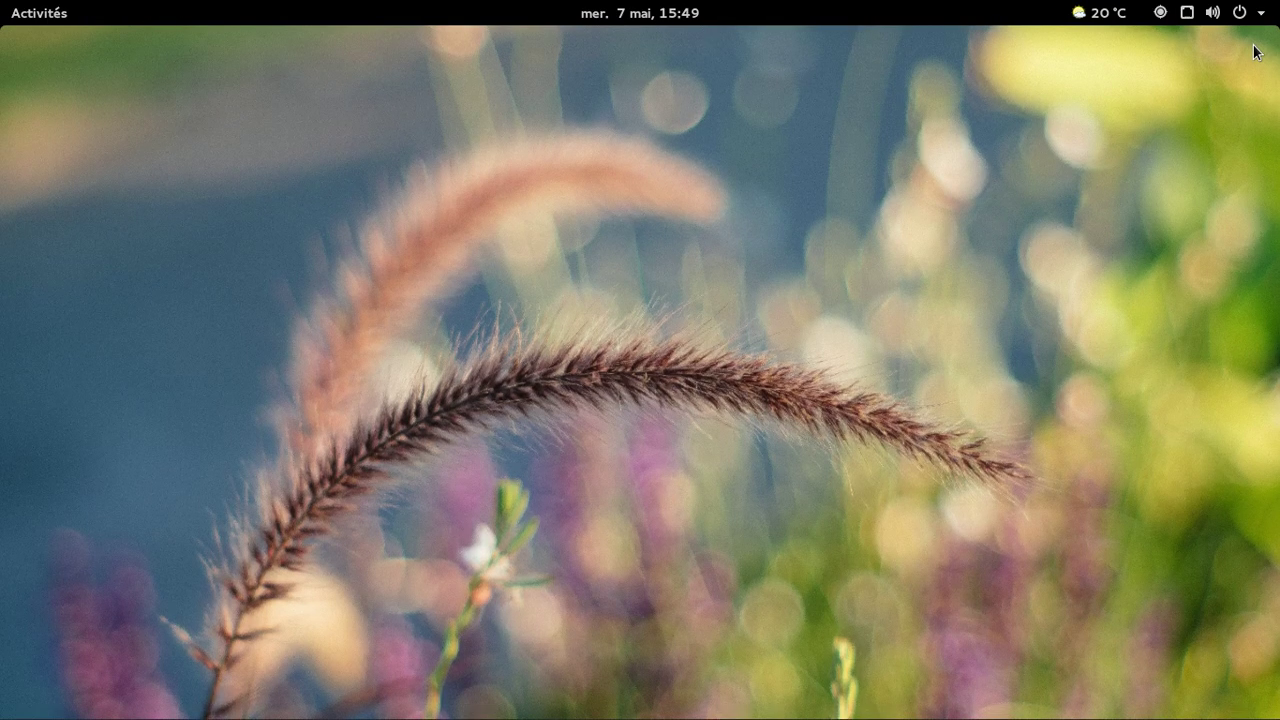
# End the running screen recording on the host desktop.
pyautogui.press('super+m')
pyautogui.click(1240, 678)
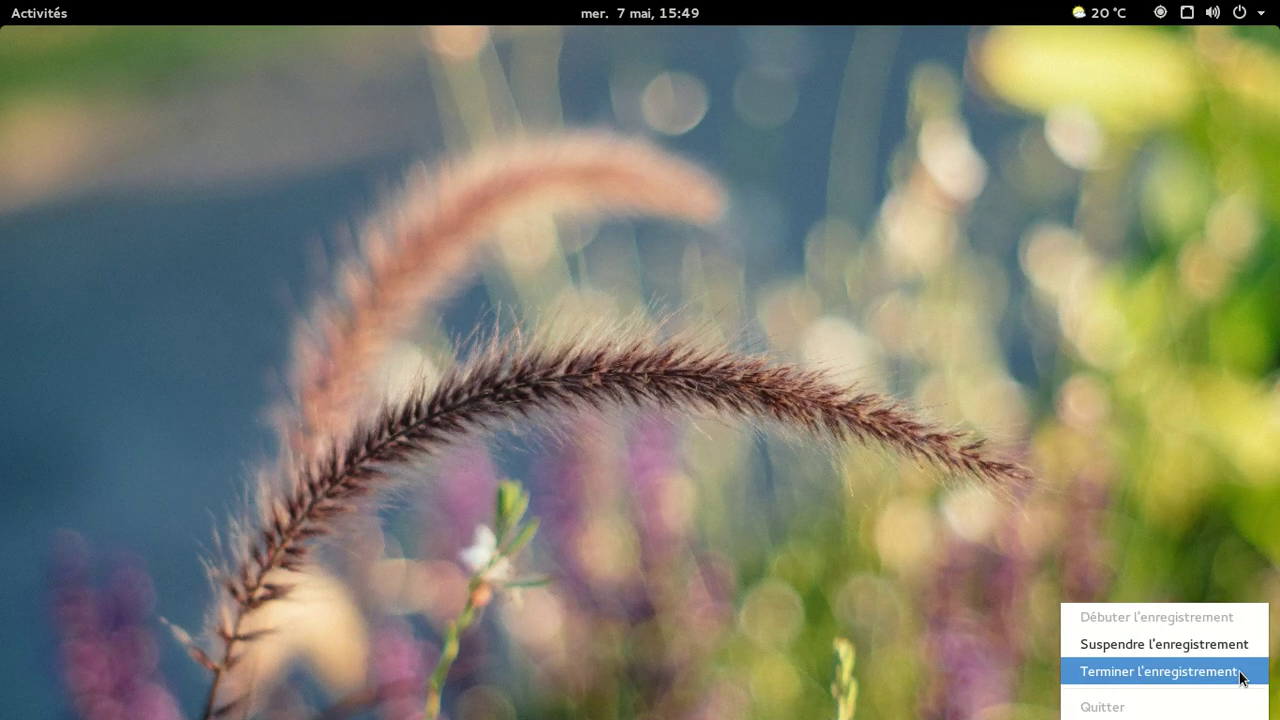